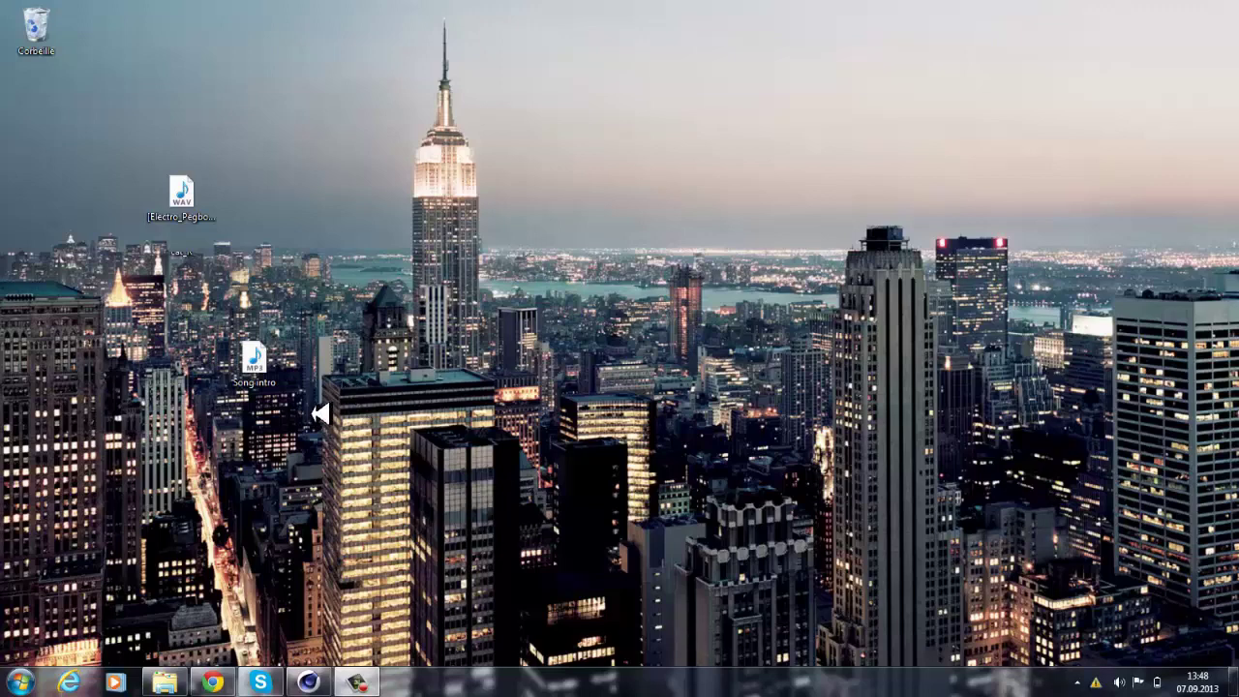
{"action": "left_click", "coordinate": [261, 362]}
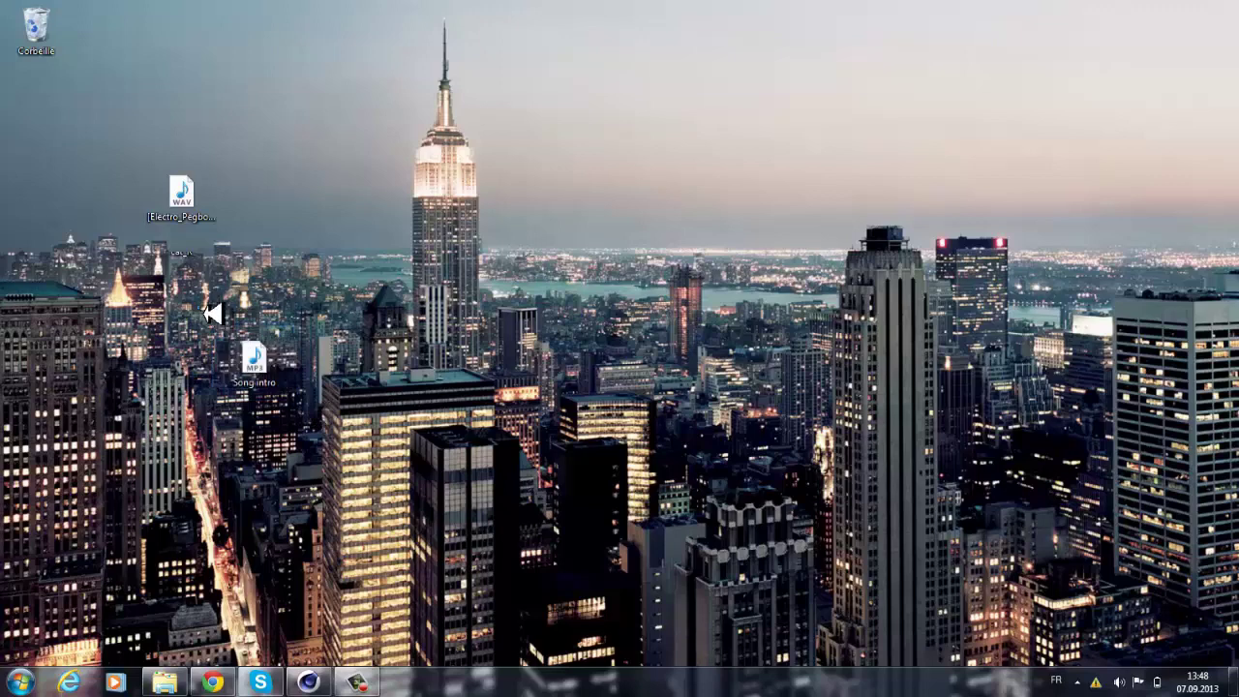
{"action": "left_click_drag", "start_coordinate": [199, 306], "coordinate": [324, 414]}
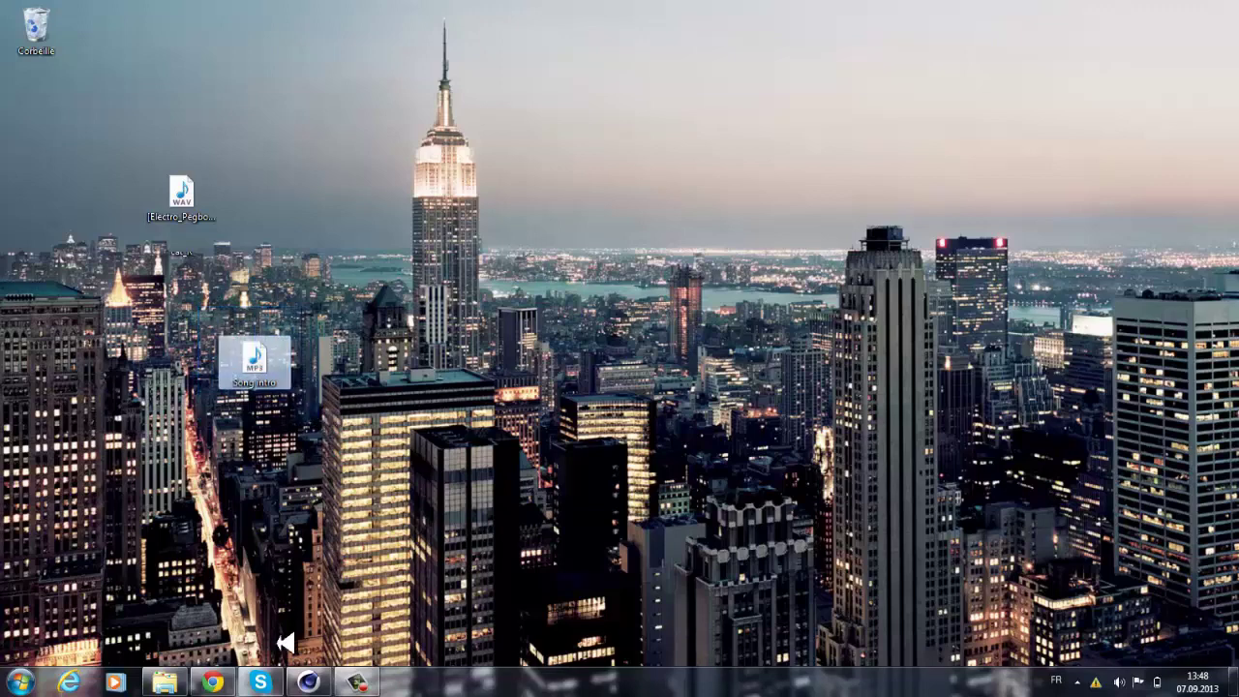
Switch to Chrome and search Google for "mp3 to wav".
{"action": "left_click", "coordinate": [215, 682]}
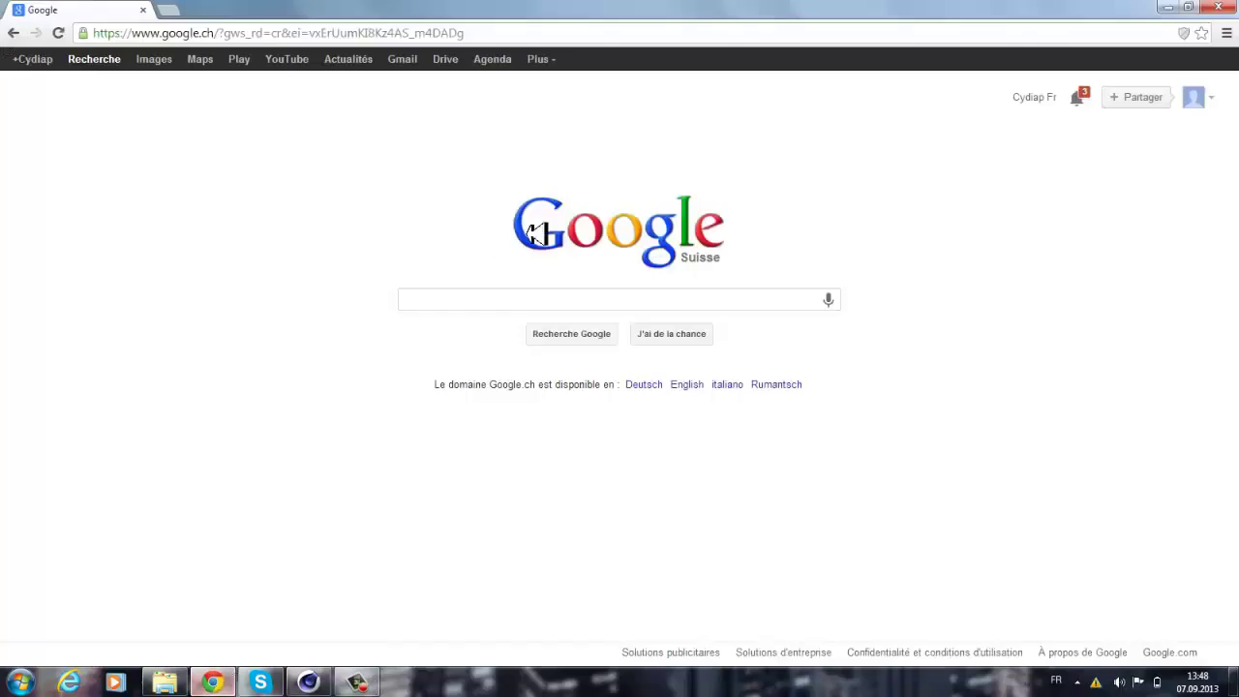
{"action": "left_click", "coordinate": [465, 302]}
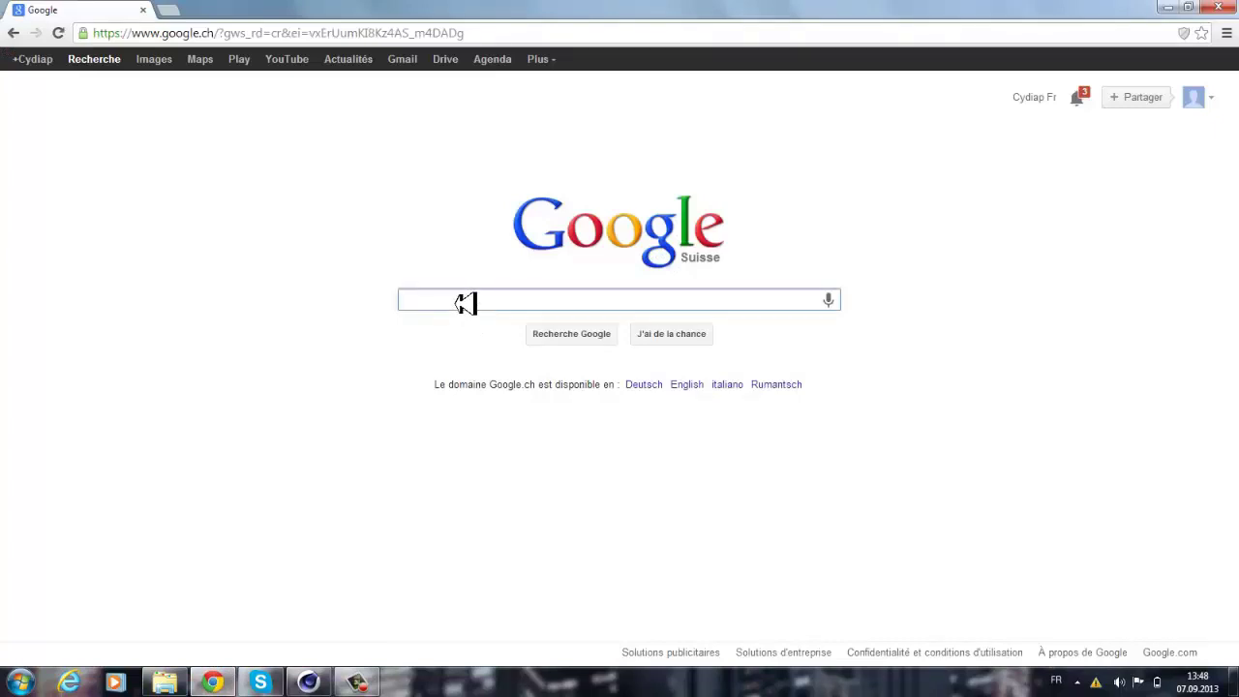
{"action": "type", "text": "mp3"}
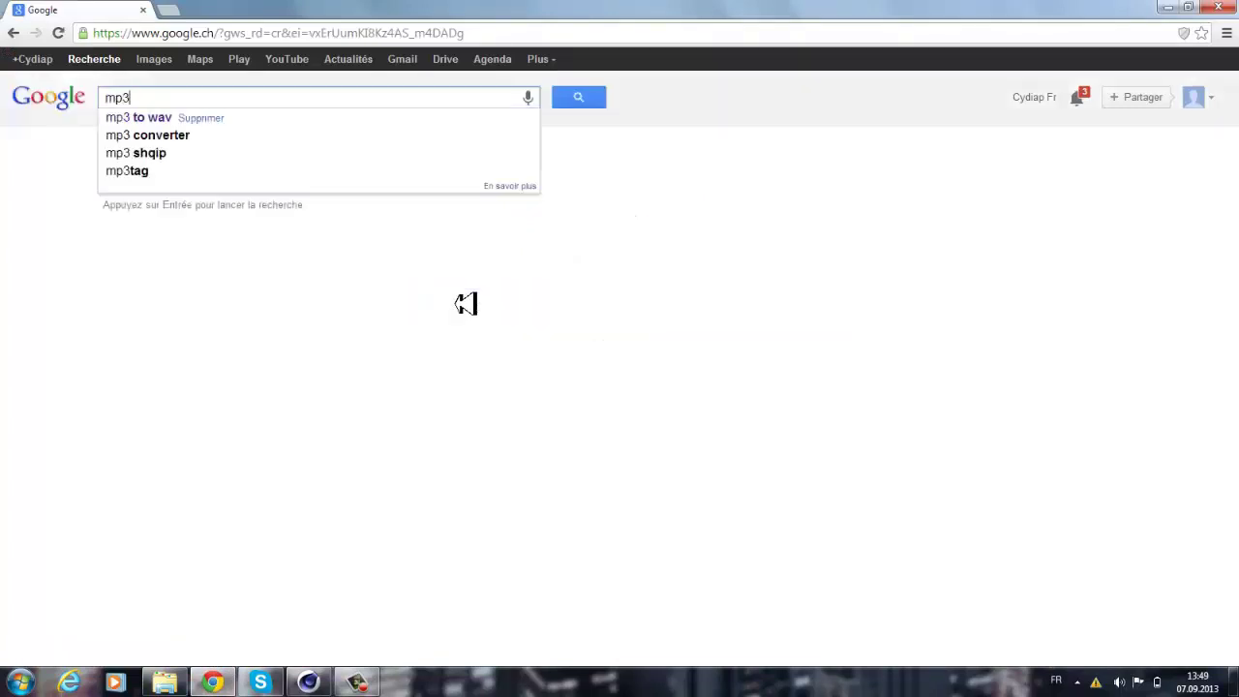
{"action": "type", "text": " to w"}
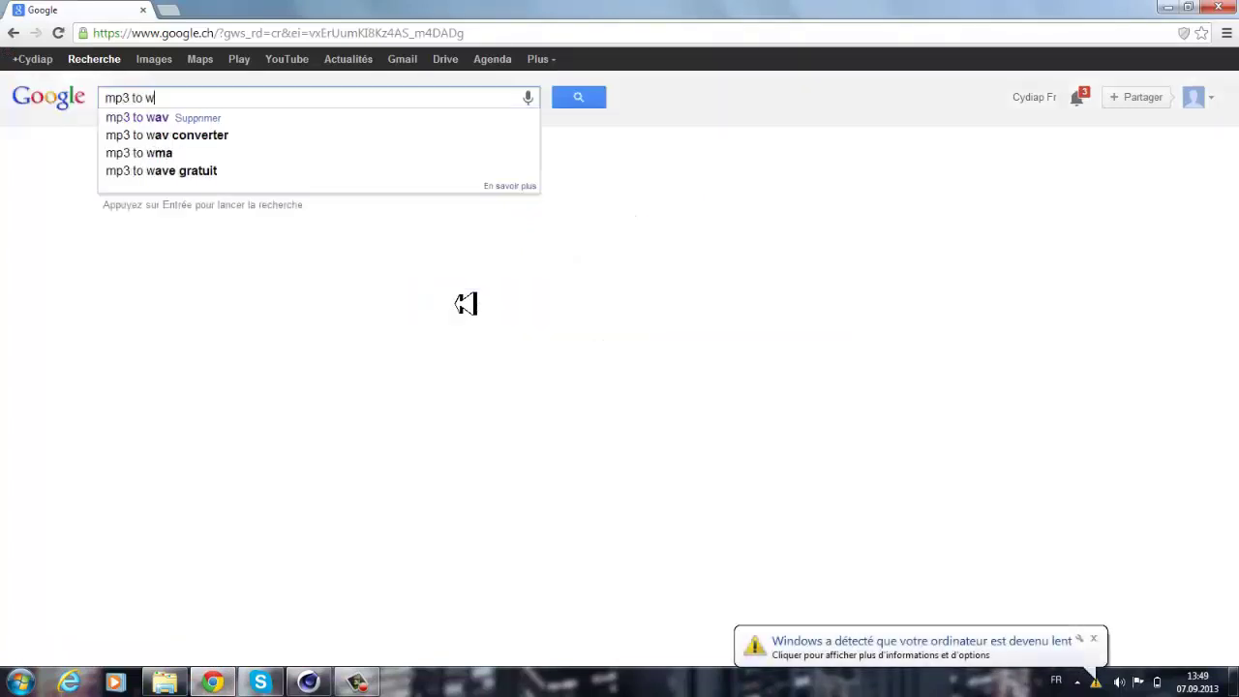
{"action": "type", "text": "av"}
{"action": "key", "text": "Return"}
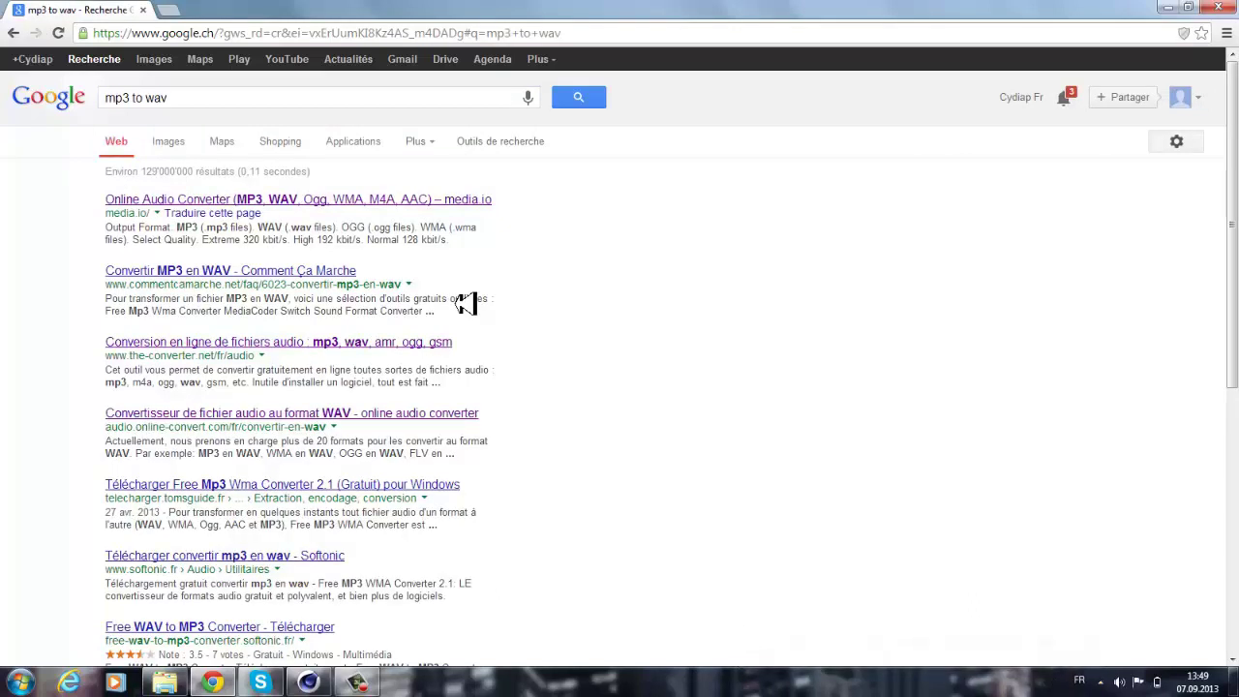
Examine the audio.online-convert.com WAV converter page from the results, and return to the WAV file on the desktop.
{"action": "left_click", "coordinate": [361, 412]}
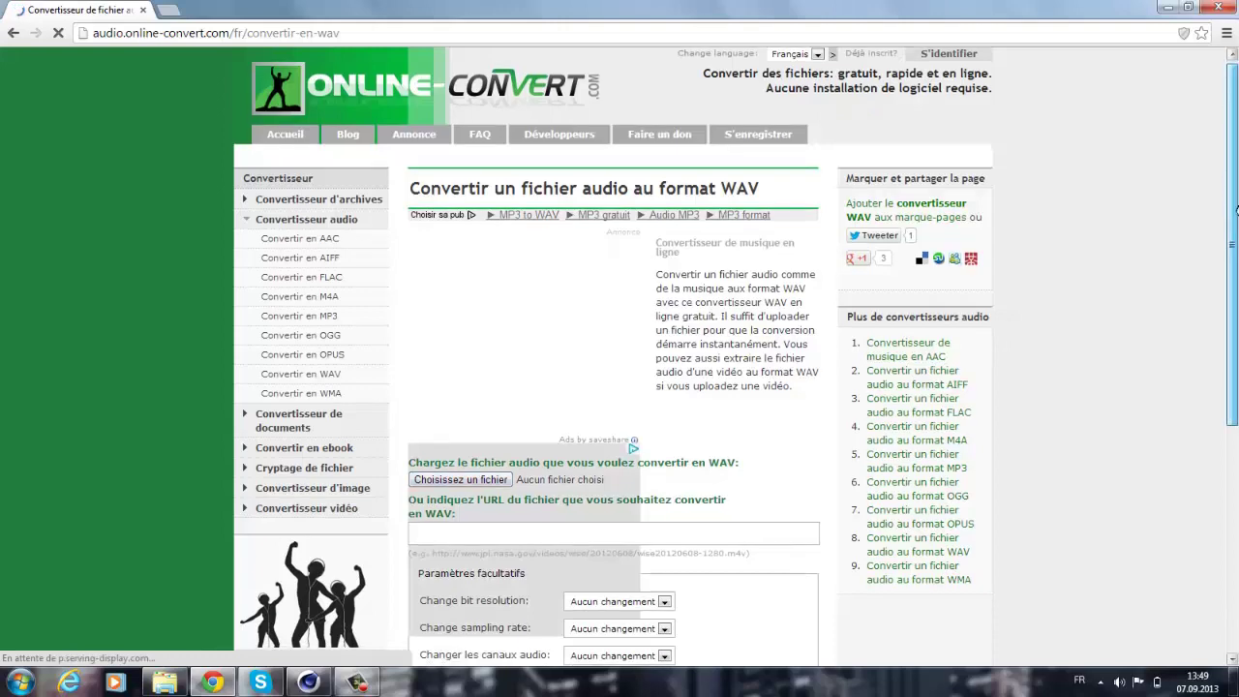
{"action": "left_click_drag", "start_coordinate": [1236, 189], "coordinate": [1234, 68]}
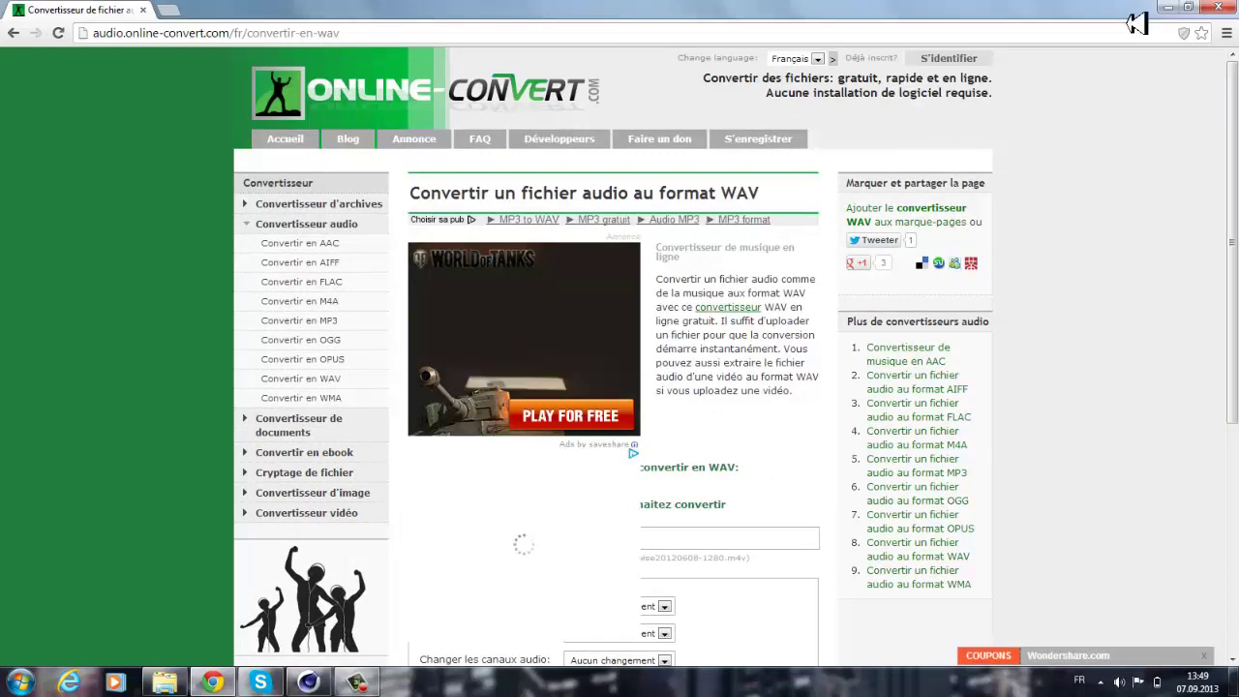
{"action": "left_click", "coordinate": [1169, 7]}
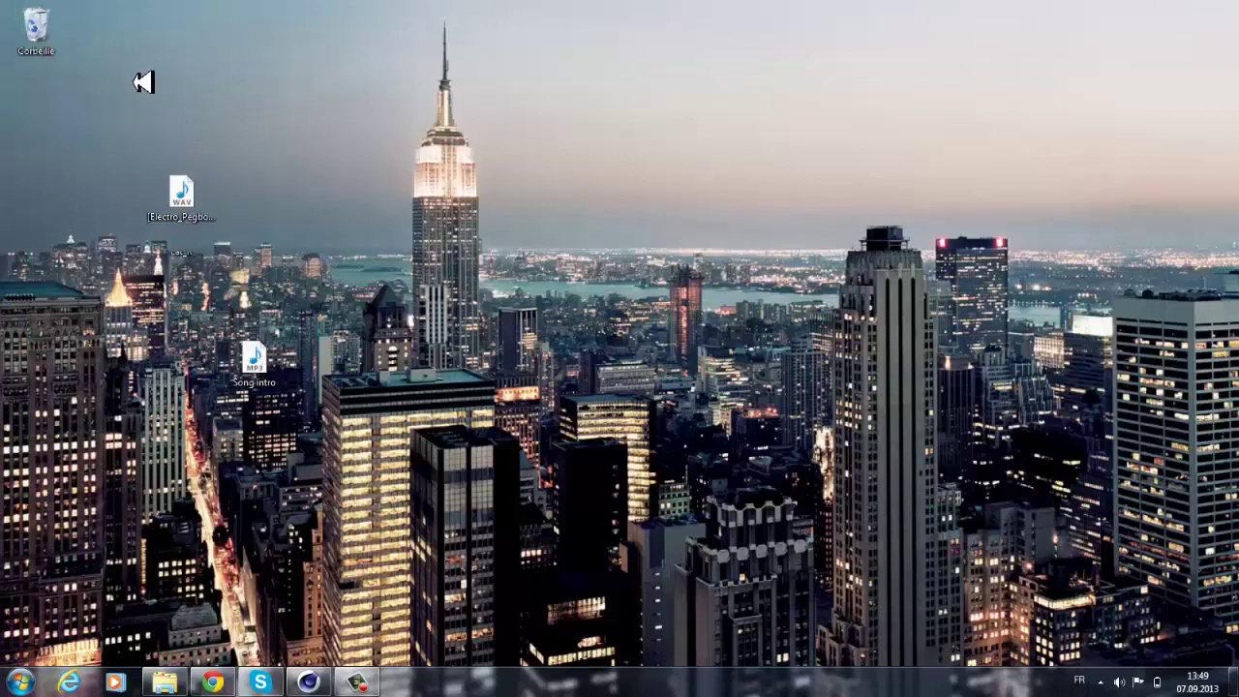
{"action": "left_click", "coordinate": [180, 194]}
Switch to Cinema 4D and set the render output to the HDV/HDTV 720 29.97 preset with all frames (Toutes les images).
{"action": "left_click", "coordinate": [312, 681]}
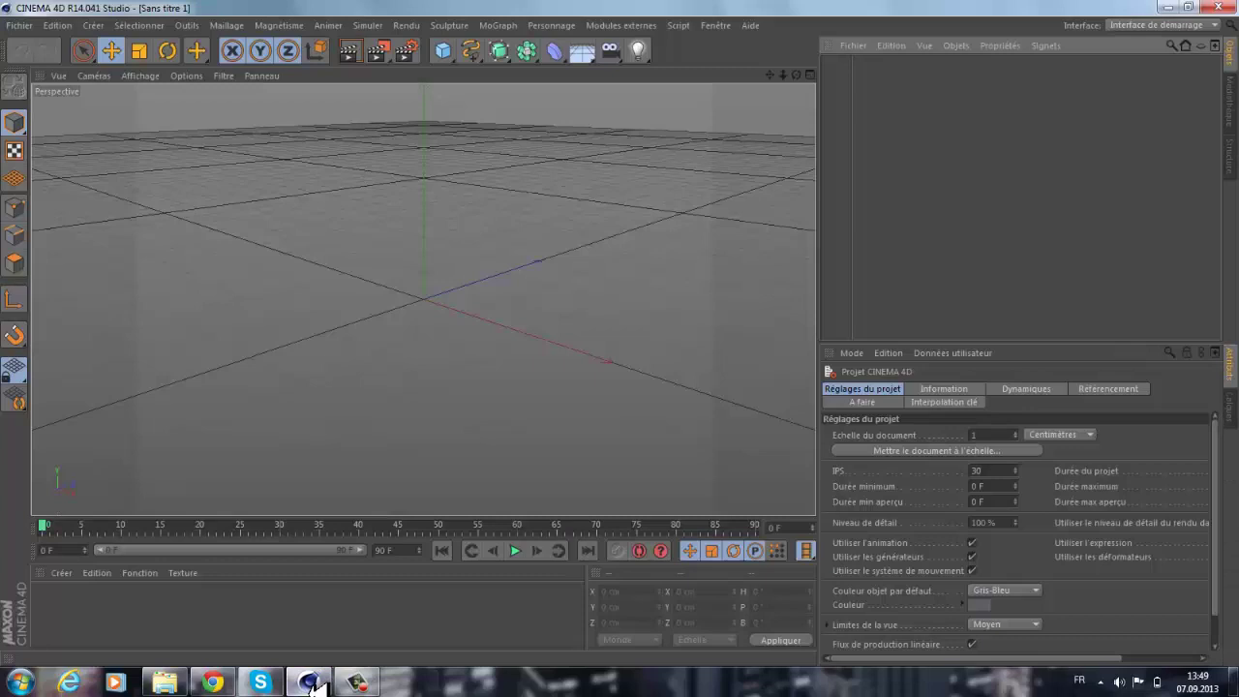
{"action": "left_click", "coordinate": [406, 49]}
{"action": "left_click", "coordinate": [709, 10]}
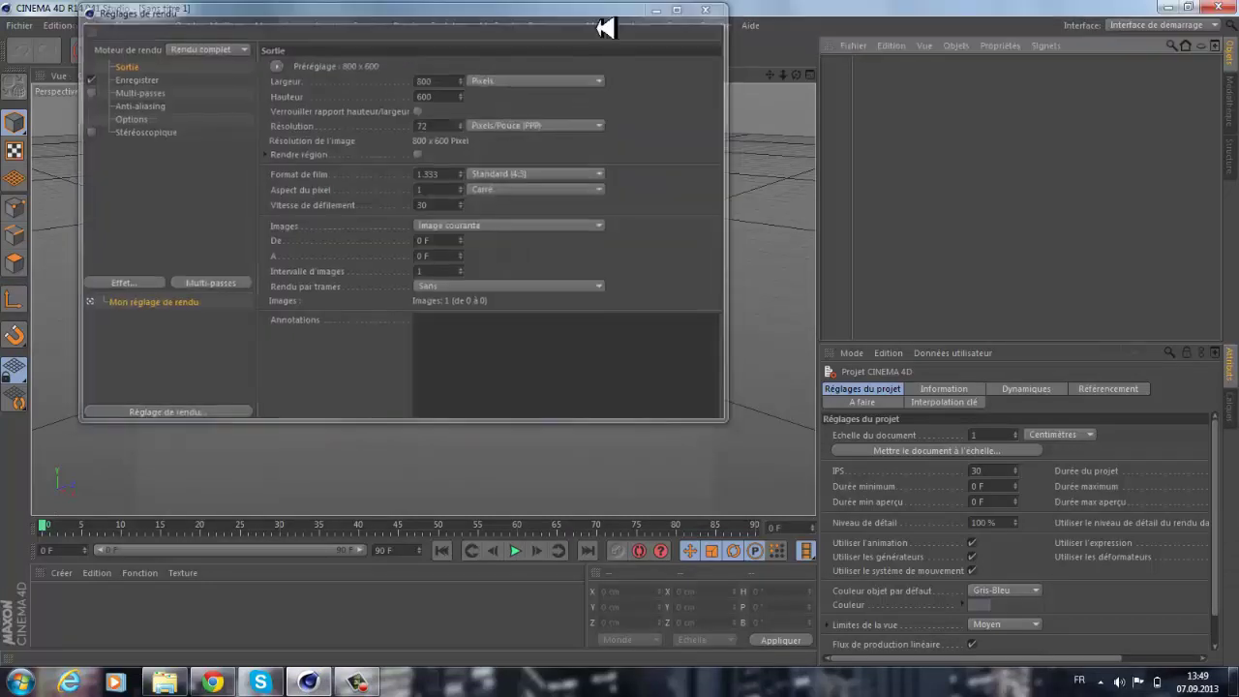
{"action": "left_click", "coordinate": [406, 51]}
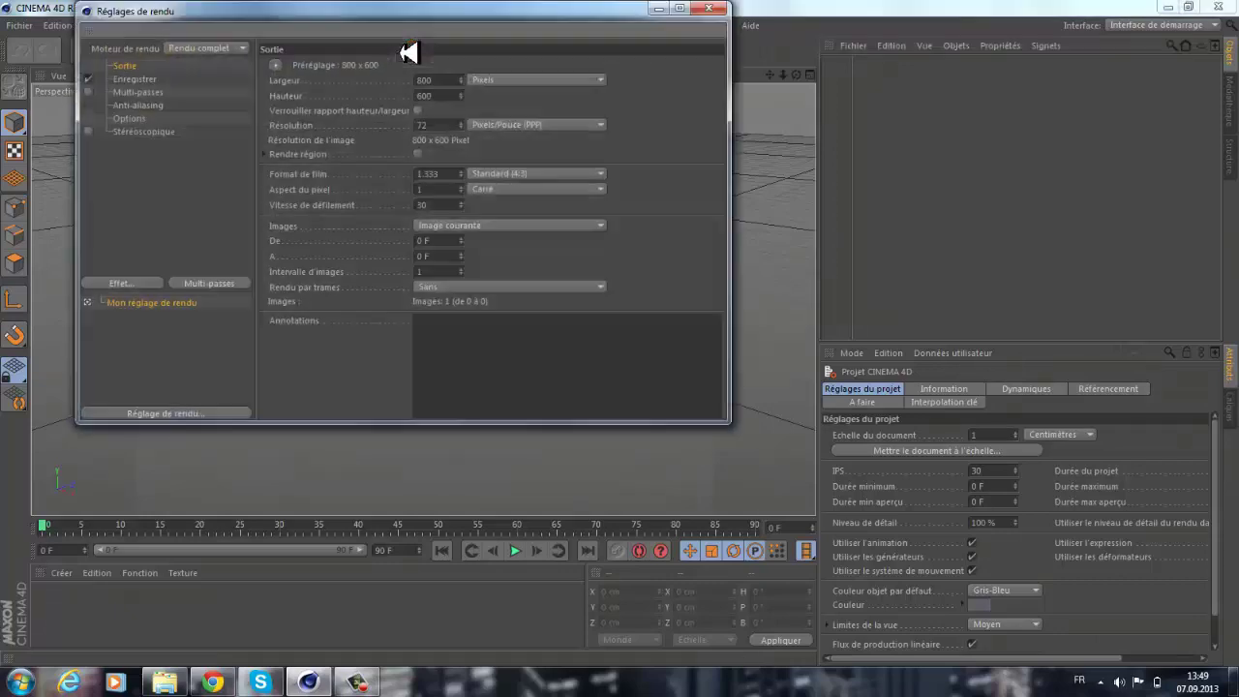
{"action": "left_click", "coordinate": [277, 63]}
{"action": "mouse_move", "coordinate": [318, 112]}
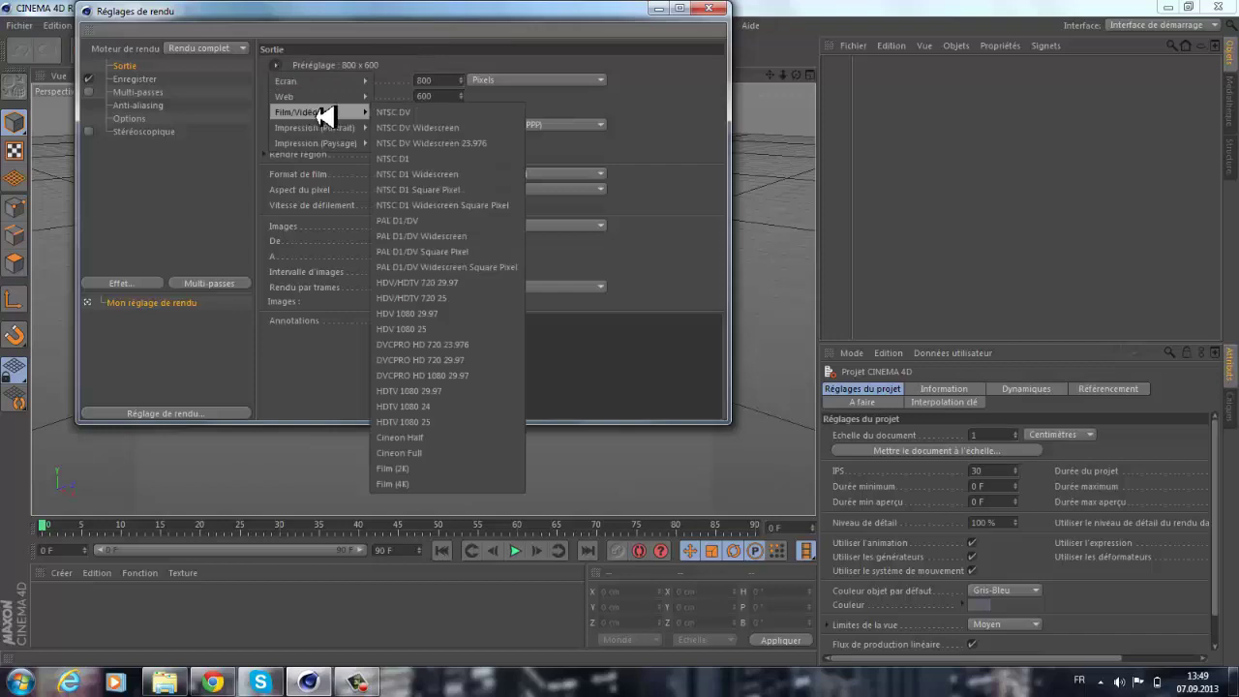
{"action": "left_click", "coordinate": [469, 282]}
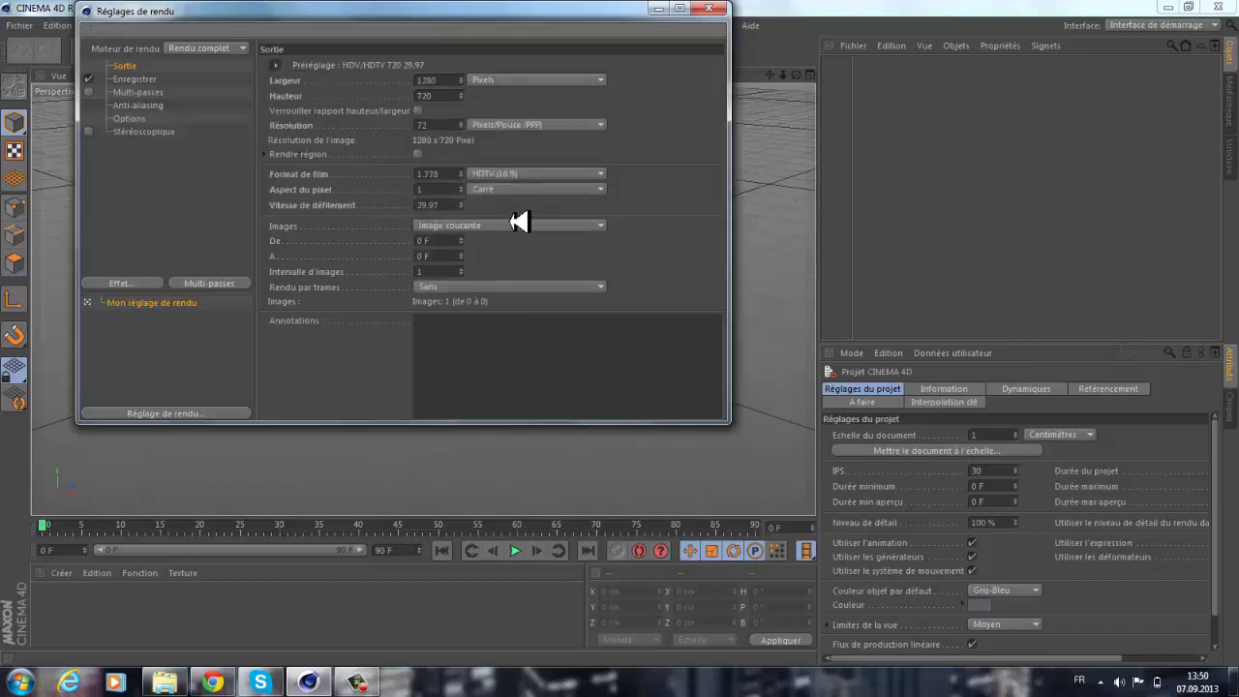
{"action": "left_click", "coordinate": [518, 224]}
{"action": "left_click", "coordinate": [491, 271]}
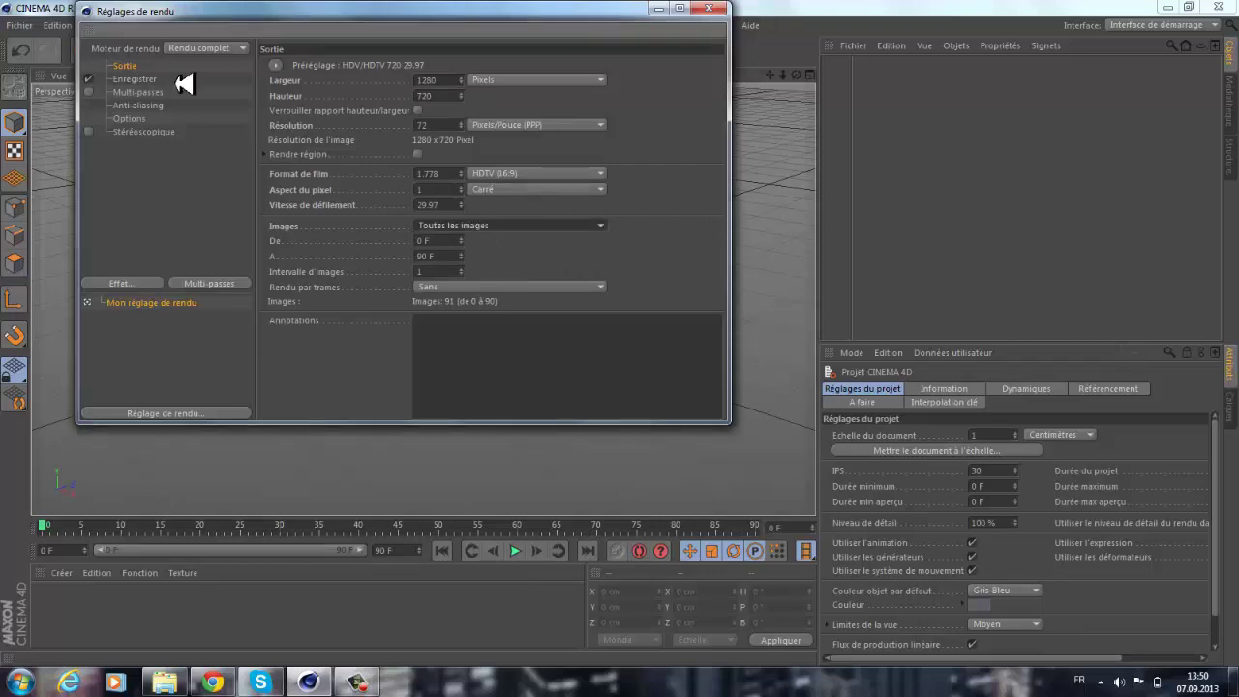
Set the render to save as "intro tuto" in the Vidéos library, using the Film AVI format.
{"action": "left_click", "coordinate": [147, 79]}
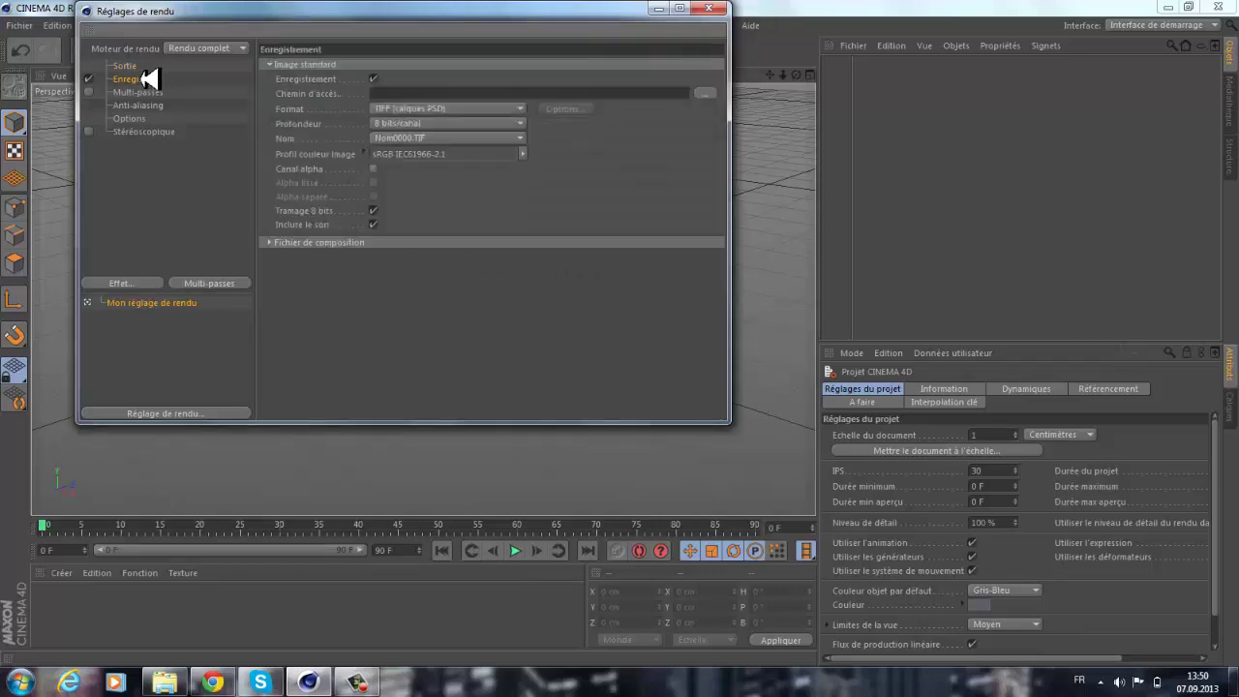
{"action": "left_click", "coordinate": [701, 92]}
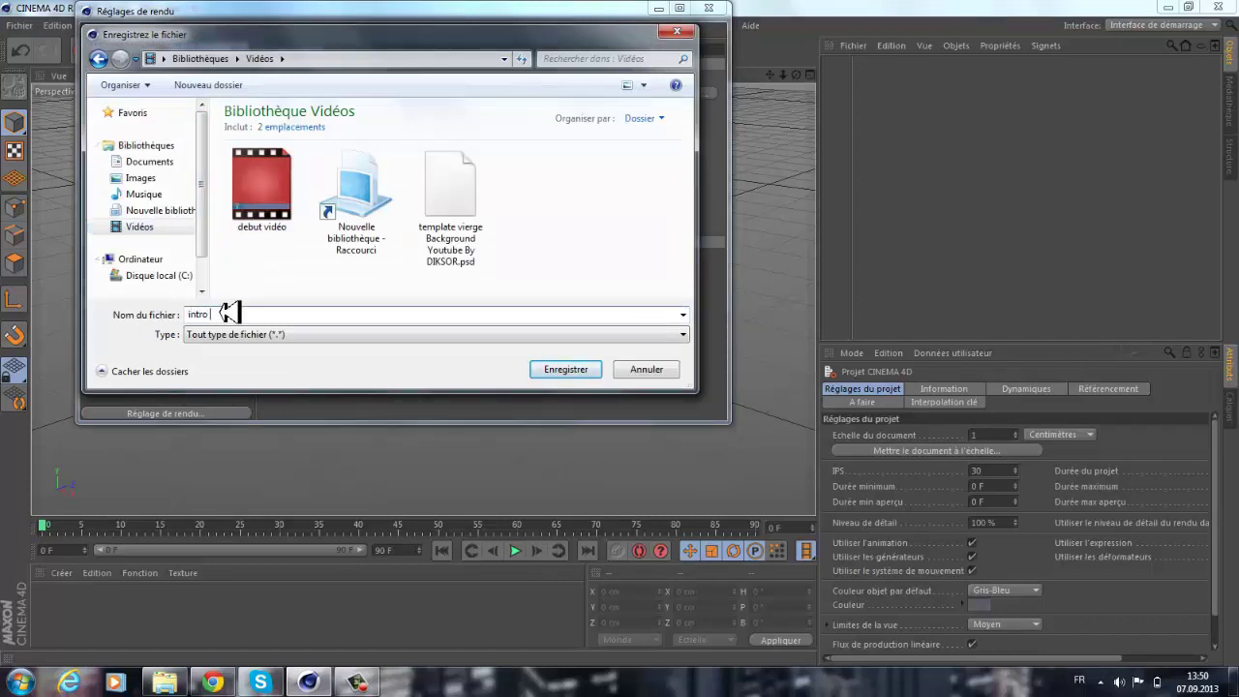
{"action": "type", "text": "intro tuto"}
{"action": "key", "text": "Return"}
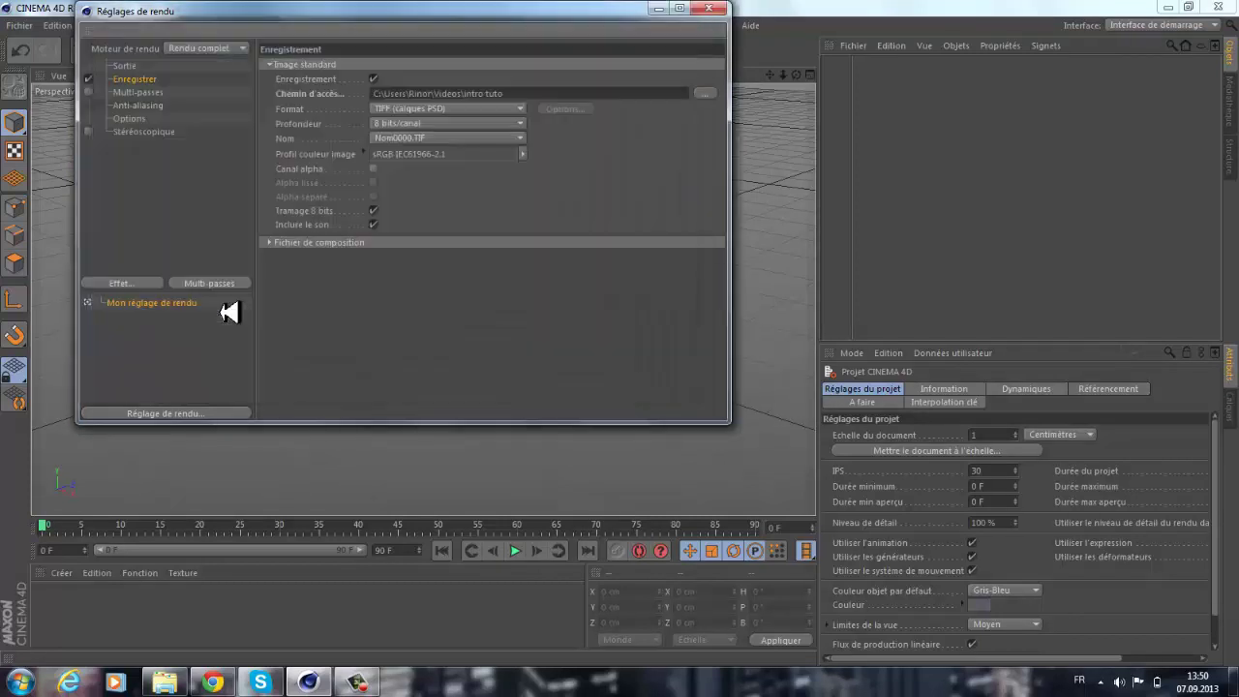
{"action": "left_click", "coordinate": [421, 109]}
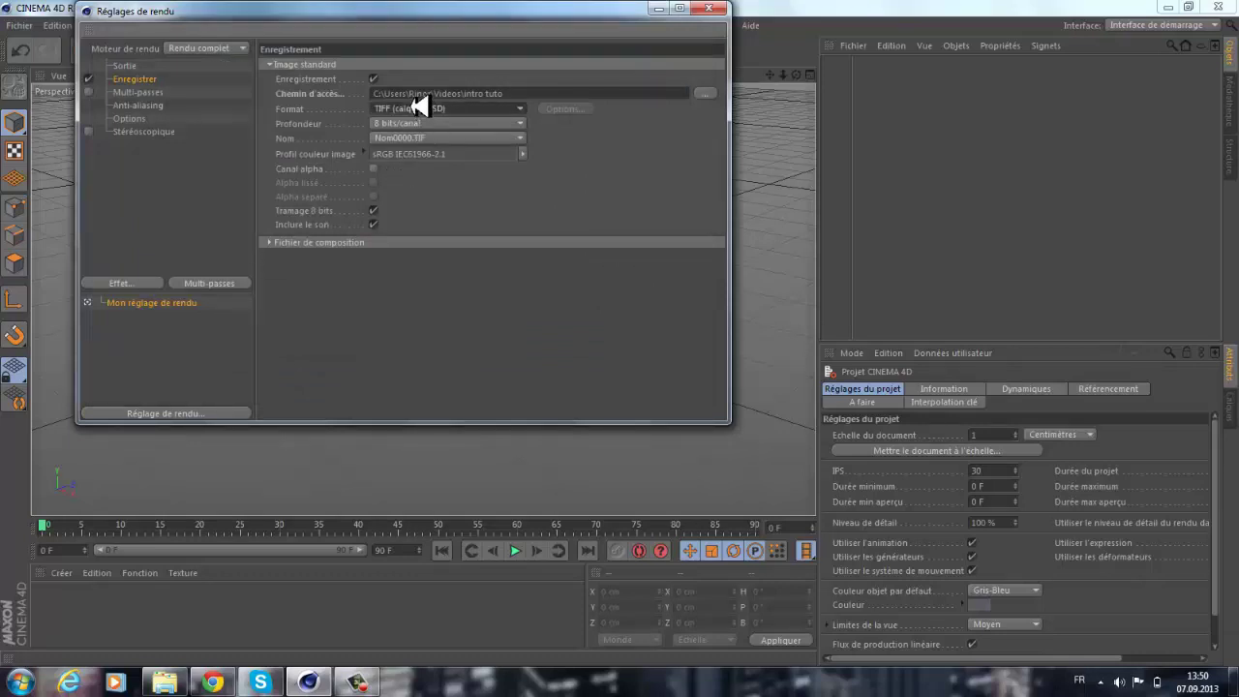
{"action": "left_click", "coordinate": [411, 377]}
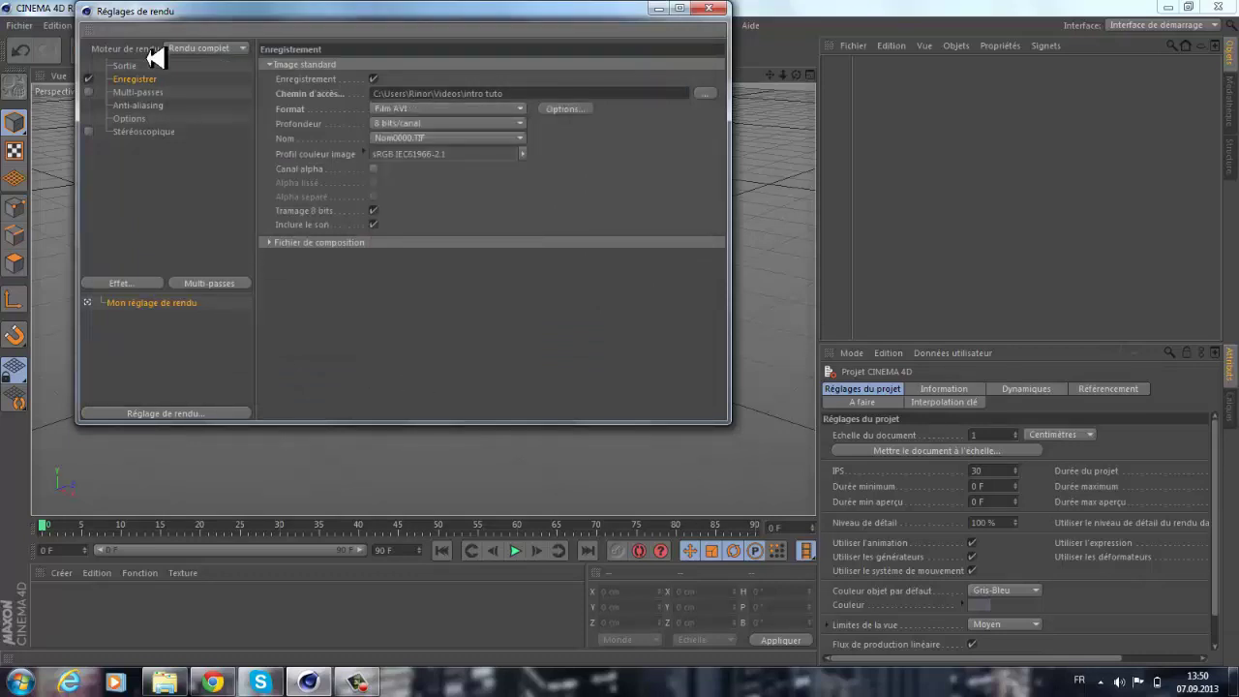
Set the render anti-aliasing to Au mieux with a maximum level of 2x2, and close the render settings.
{"action": "left_click", "coordinate": [136, 92]}
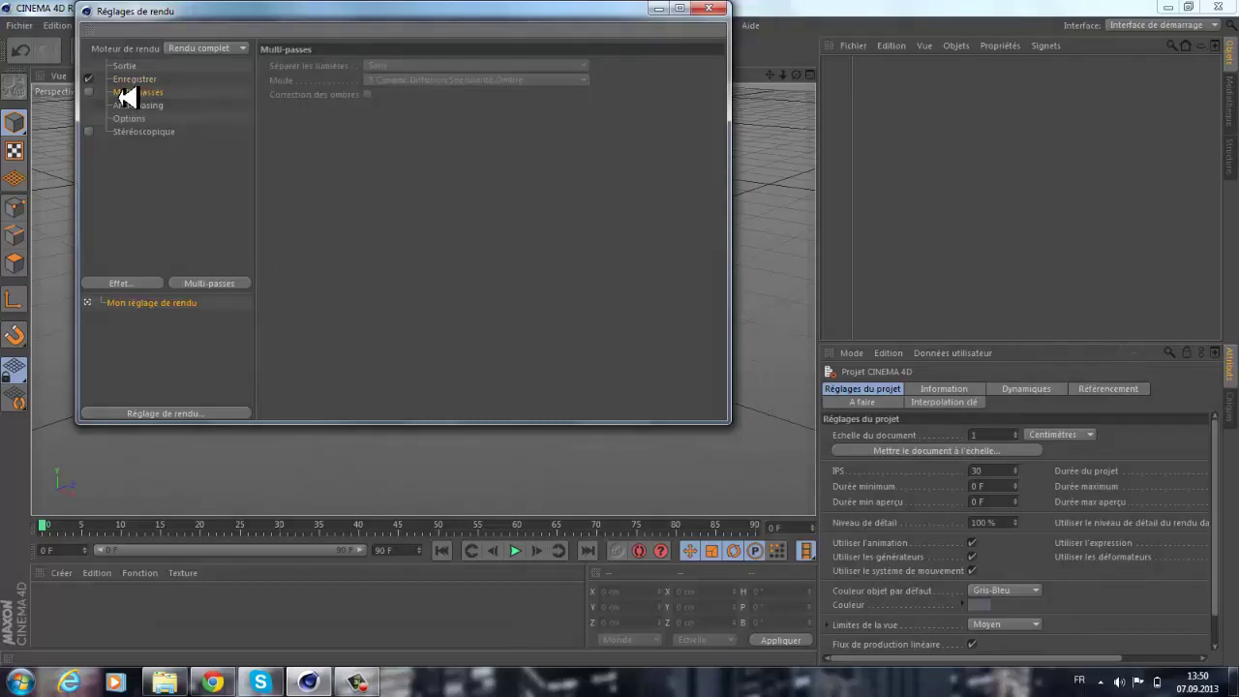
{"action": "left_click", "coordinate": [135, 104]}
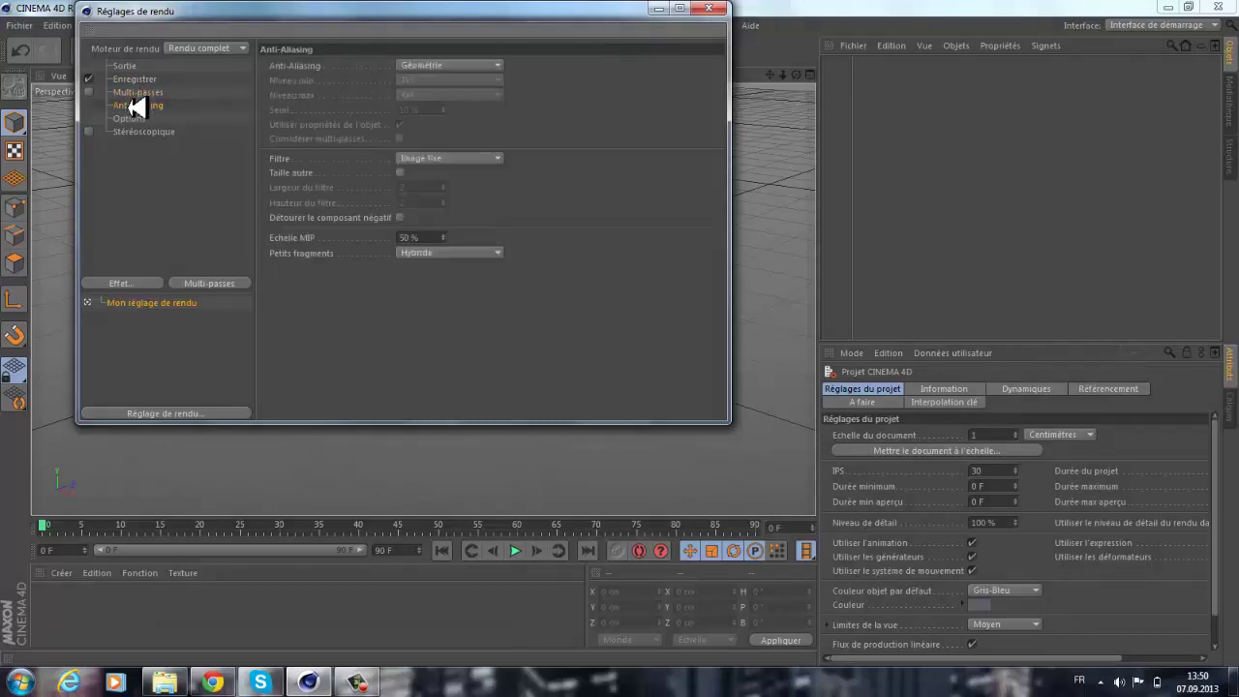
{"action": "left_click", "coordinate": [468, 65]}
{"action": "left_click", "coordinate": [446, 109]}
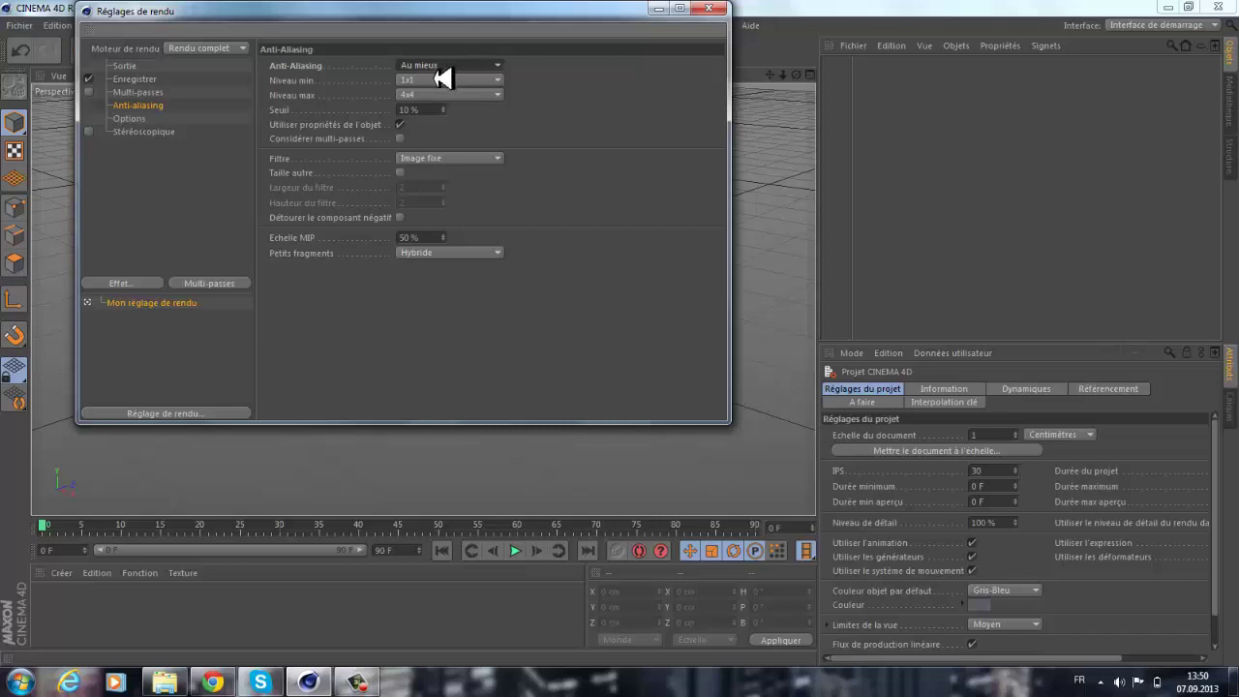
{"action": "left_click", "coordinate": [430, 95]}
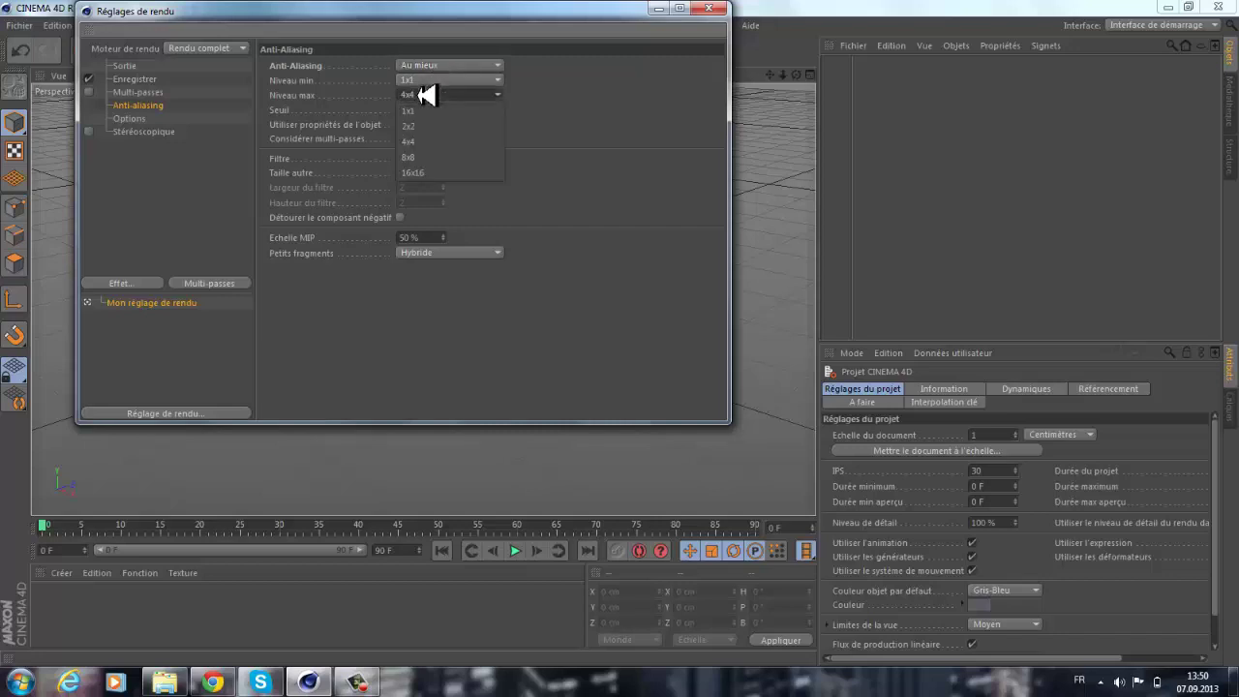
{"action": "left_click", "coordinate": [427, 126]}
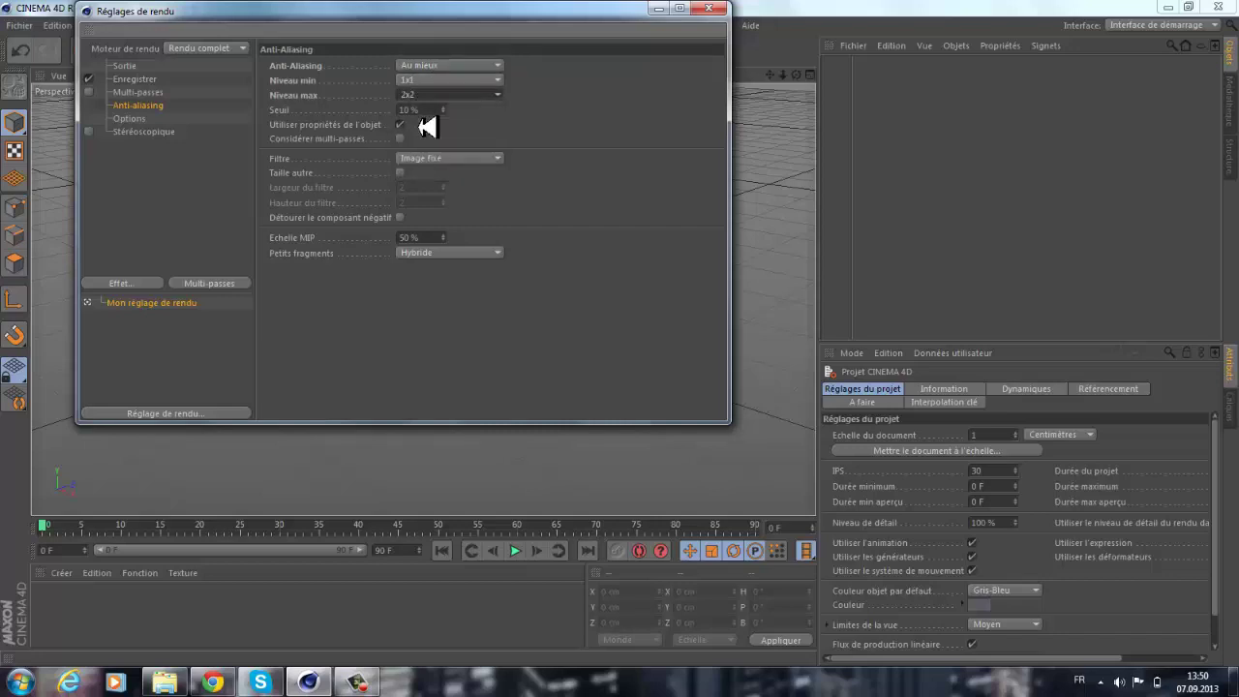
{"action": "left_click", "coordinate": [722, 8]}
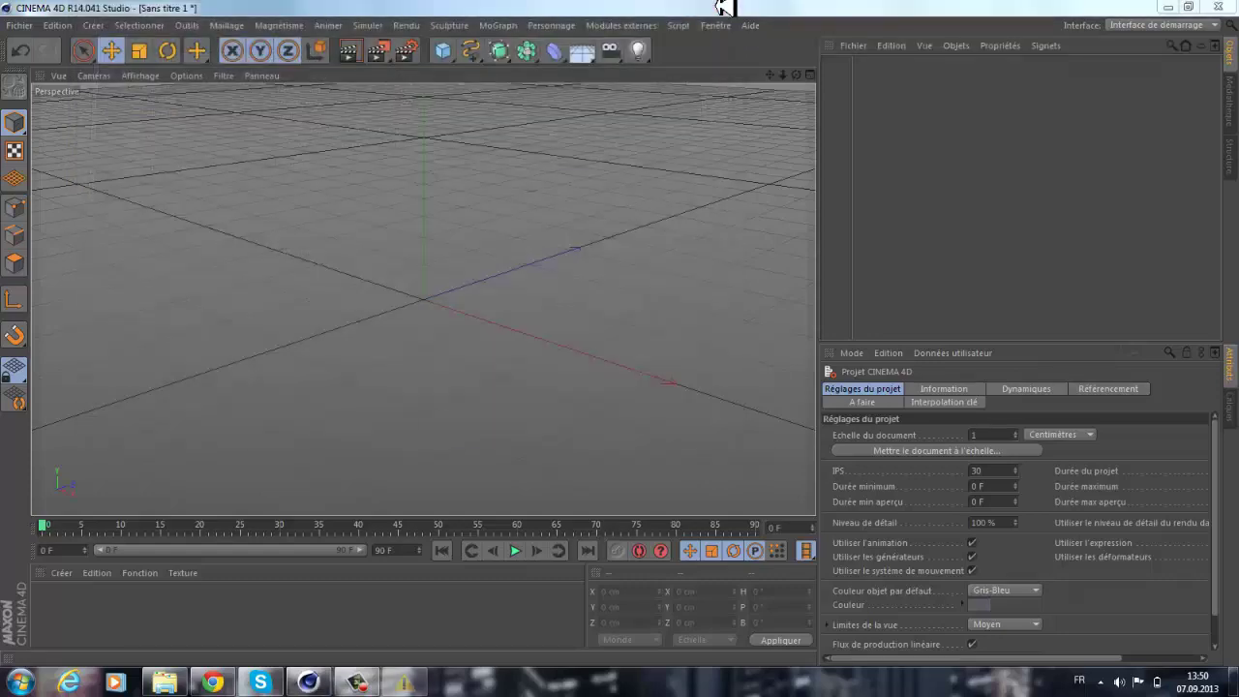
Add a floor object (Sol) to the scene and move it about 42 cm in the negative X direction.
{"action": "left_click", "coordinate": [799, 170]}
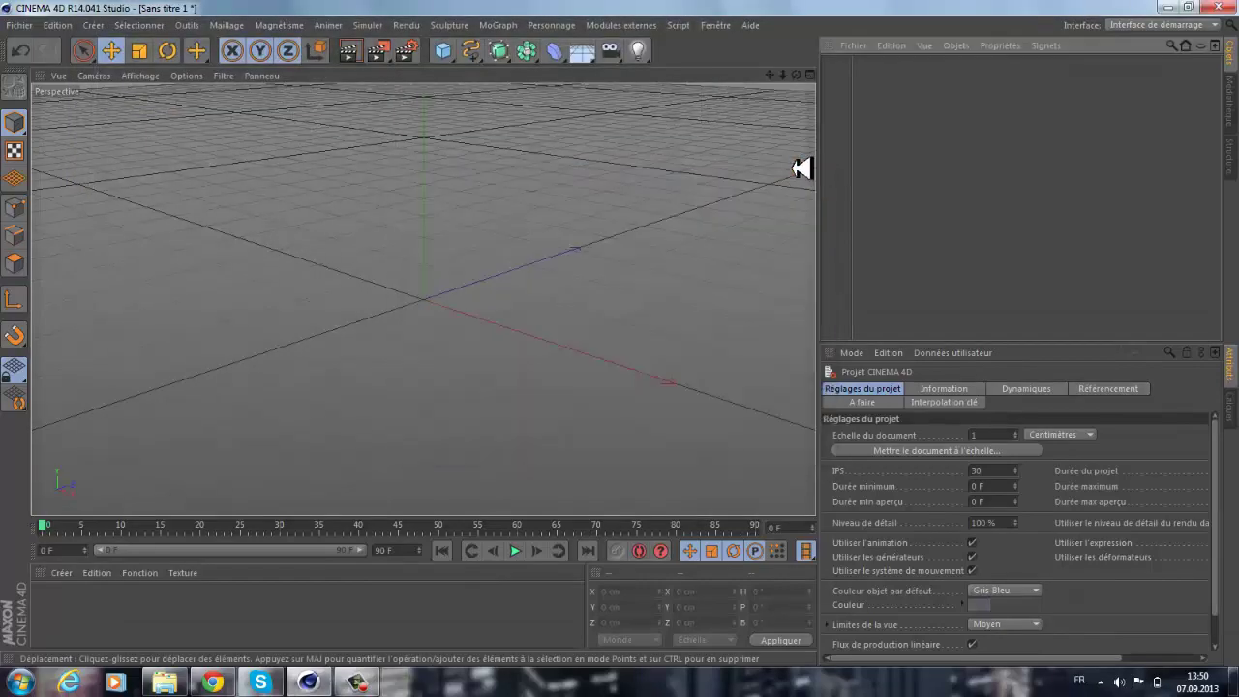
{"action": "left_click", "coordinate": [584, 50]}
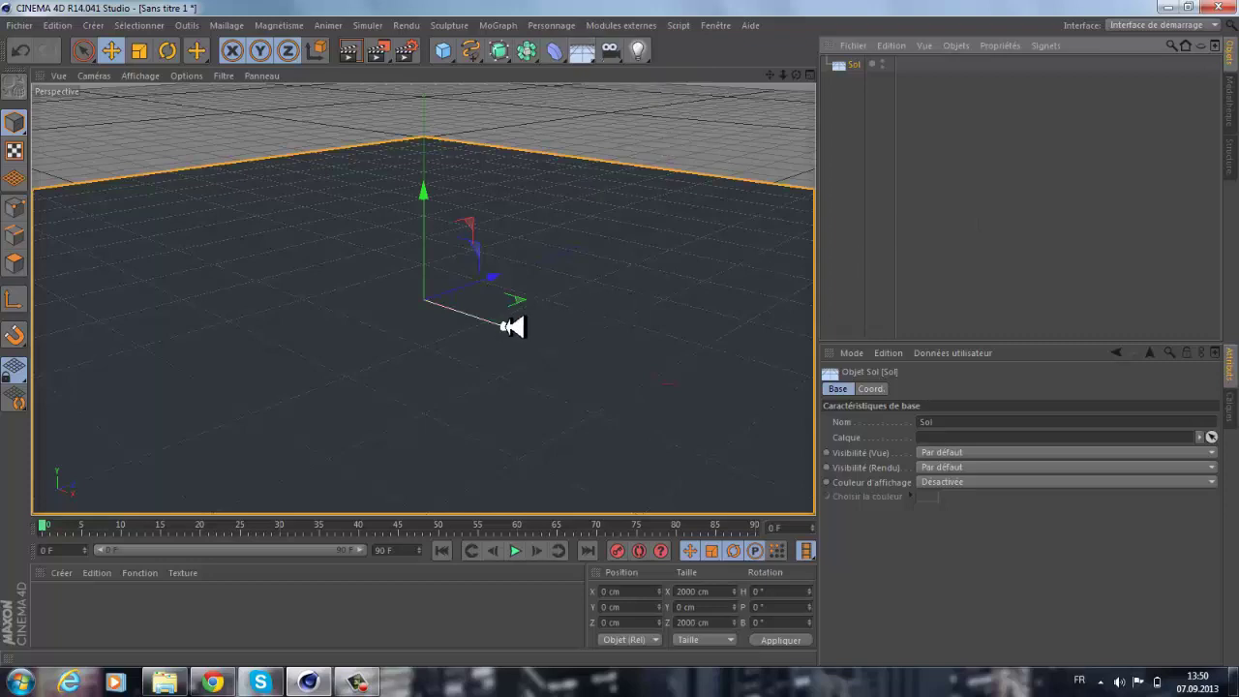
{"action": "left_click_drag", "start_coordinate": [508, 324], "coordinate": [475, 342]}
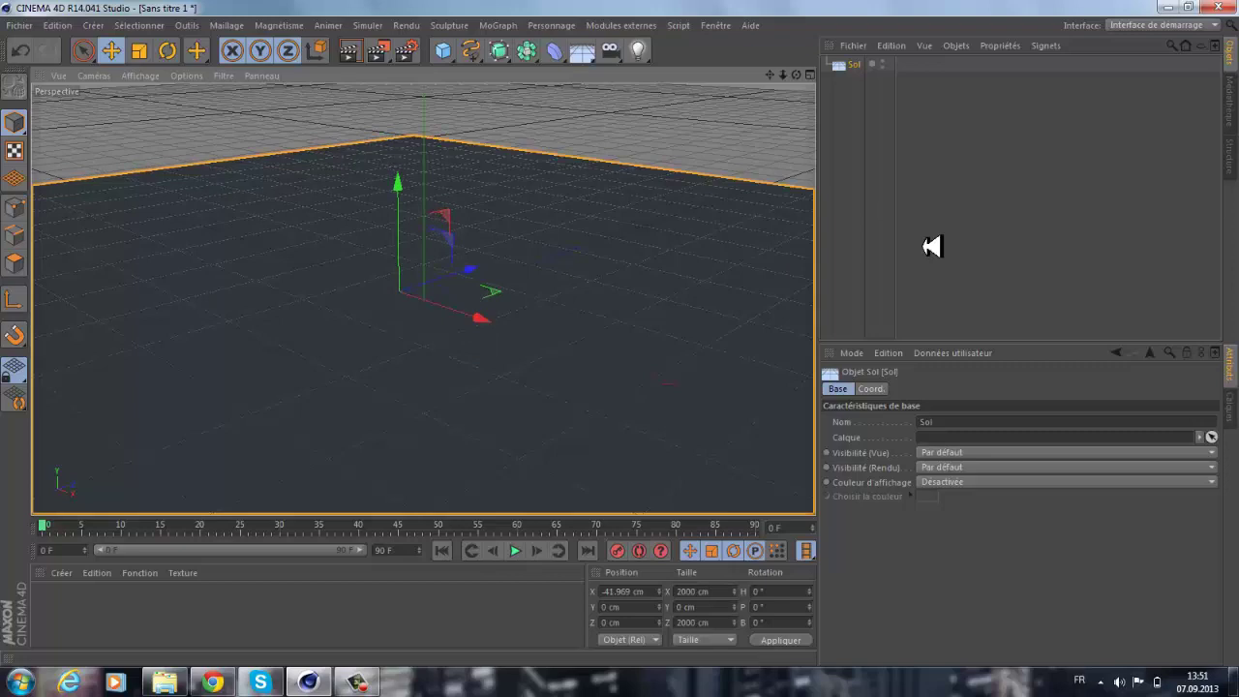
Add a cube and set both its X size and Z size to 50 cm.
{"action": "left_click", "coordinate": [449, 48]}
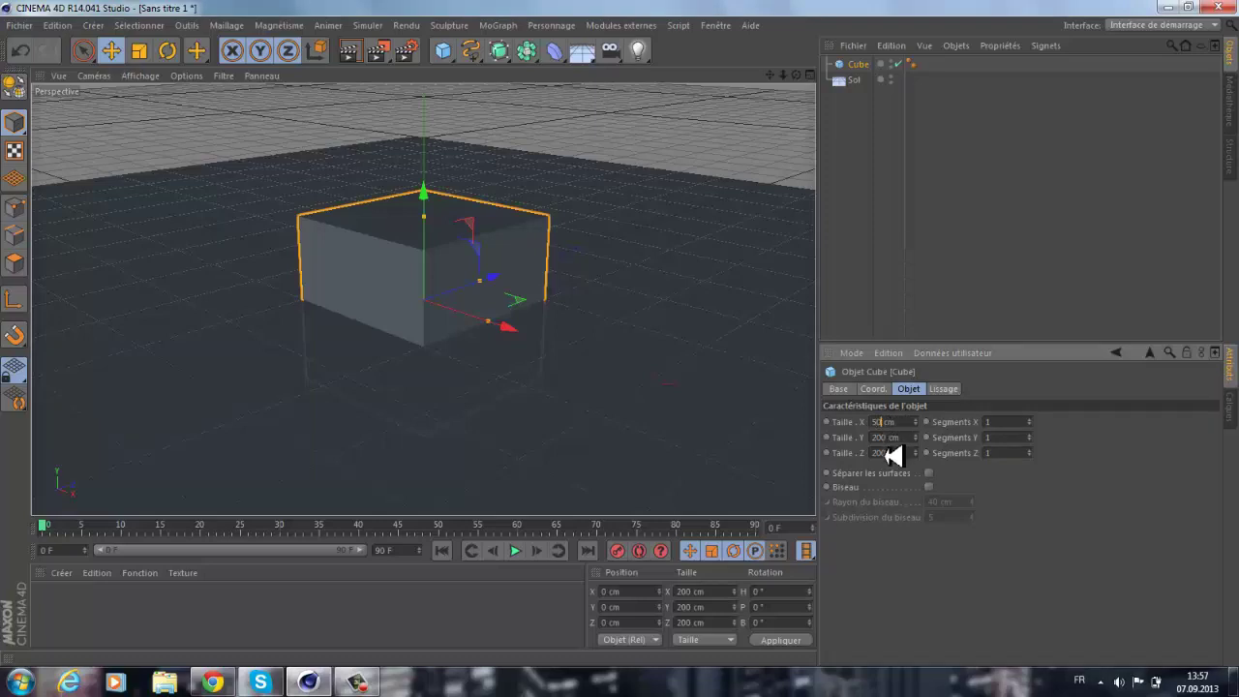
{"action": "left_click", "coordinate": [886, 452]}
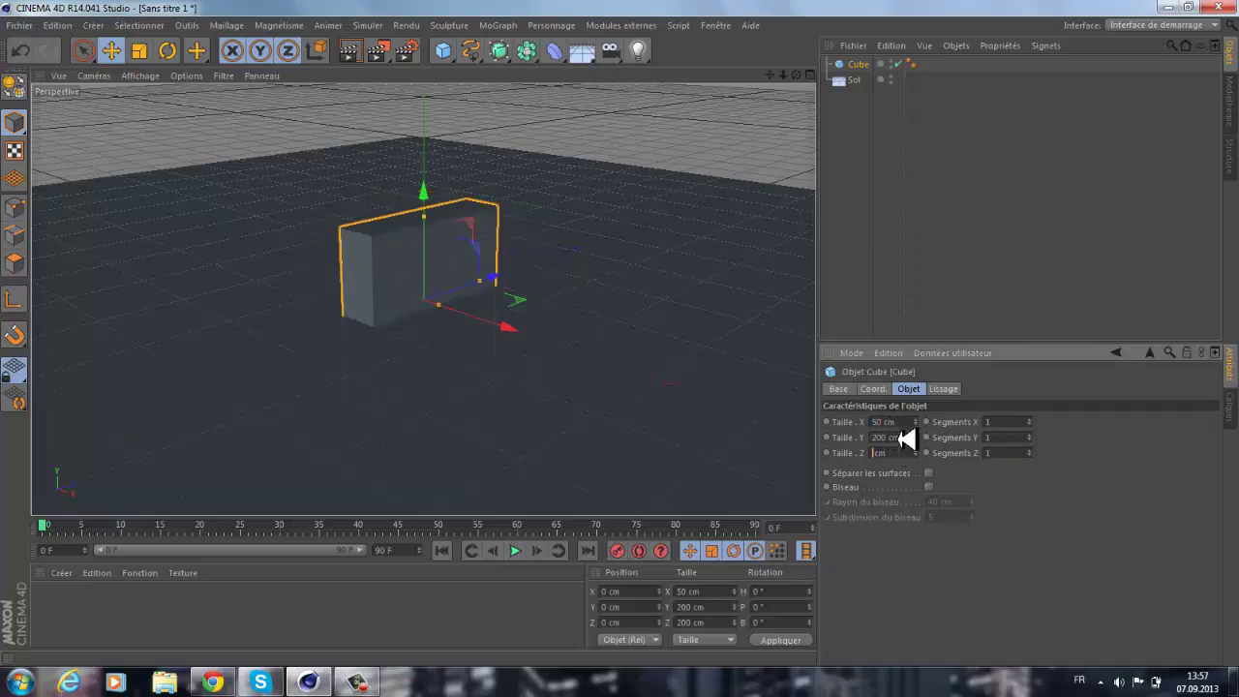
{"action": "type", "text": "50"}
{"action": "key", "text": "Return"}
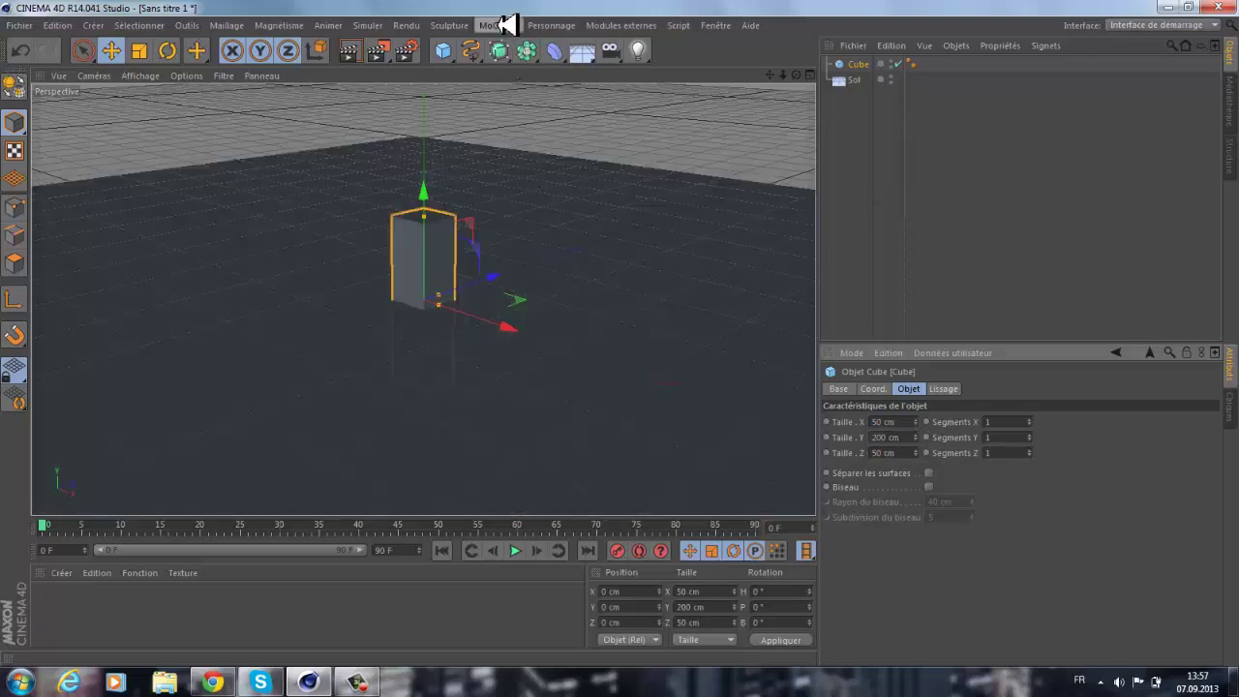
Add a MoGraph Cloner object (Cloneur) to the scene.
{"action": "left_click", "coordinate": [498, 25]}
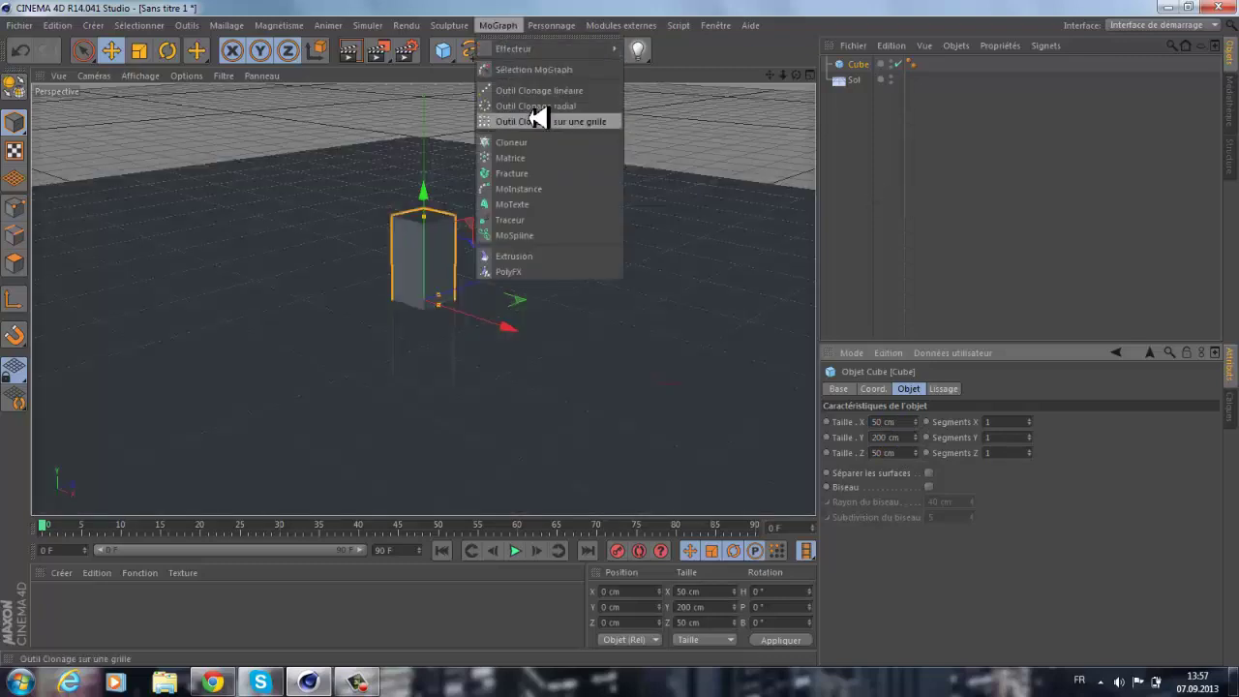
{"action": "left_click", "coordinate": [533, 142]}
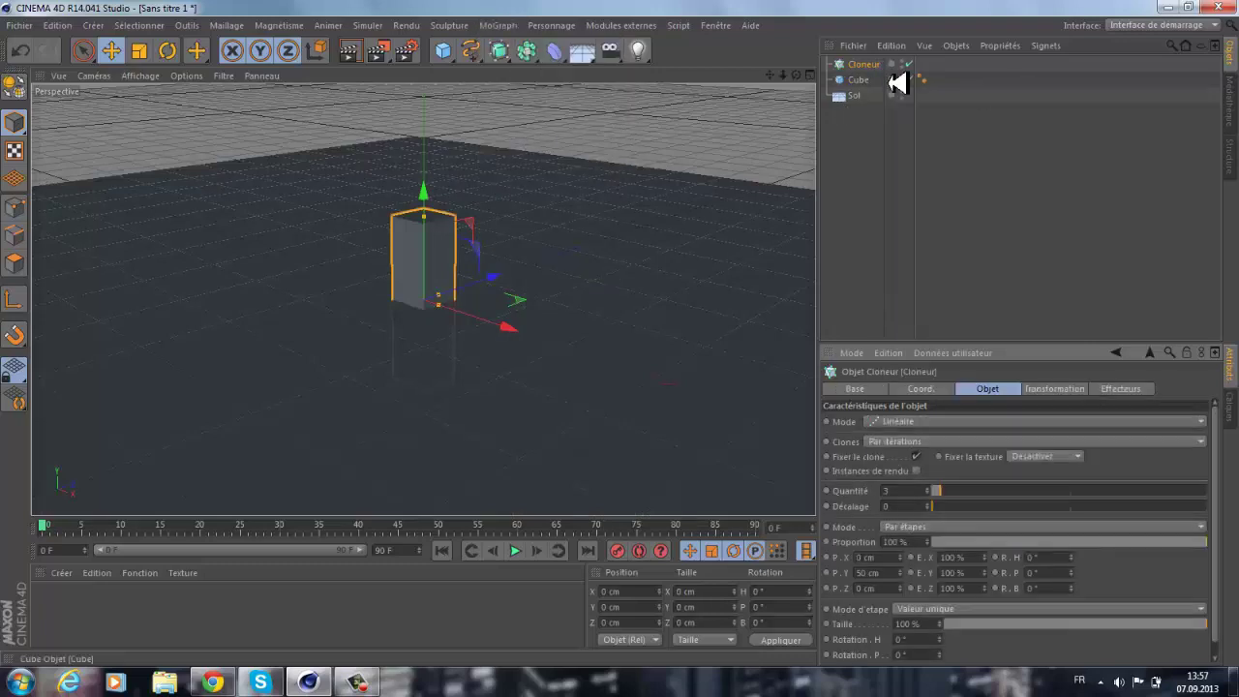
Make the cube a child of the Cloner (Cloneur) and set the Cloner's mode to Répartition sur une grille.
{"action": "left_click", "coordinate": [855, 79]}
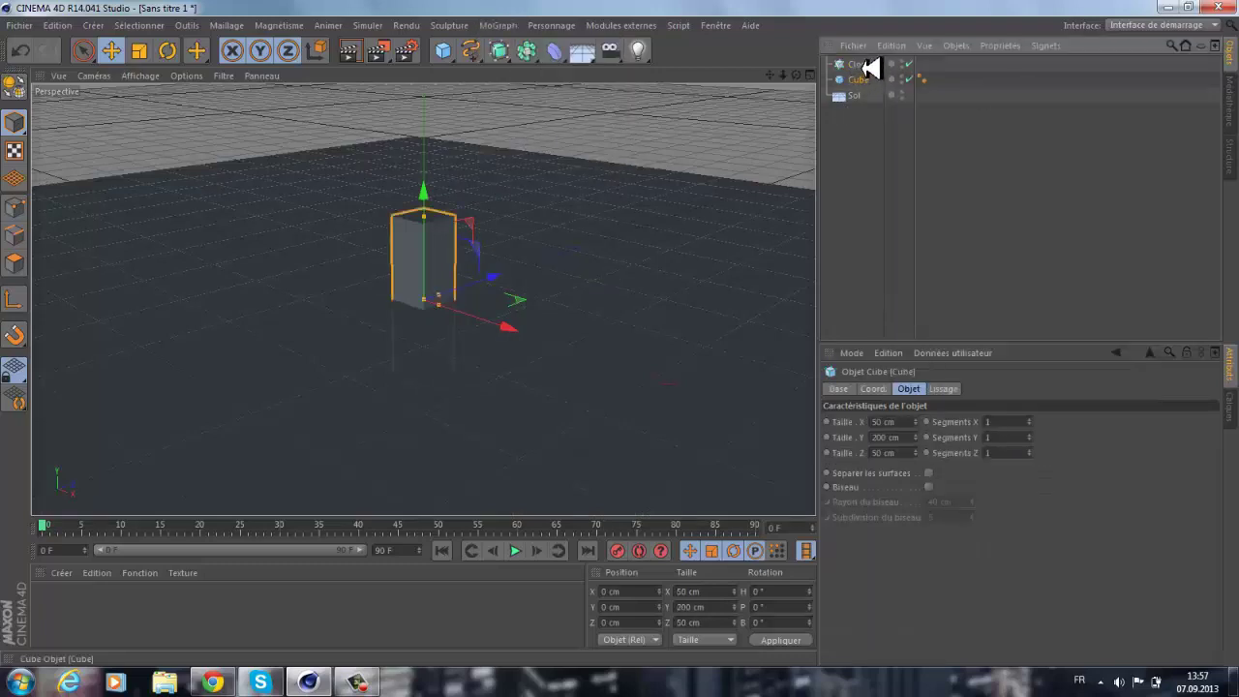
{"action": "left_click_drag", "start_coordinate": [871, 62], "coordinate": [867, 63]}
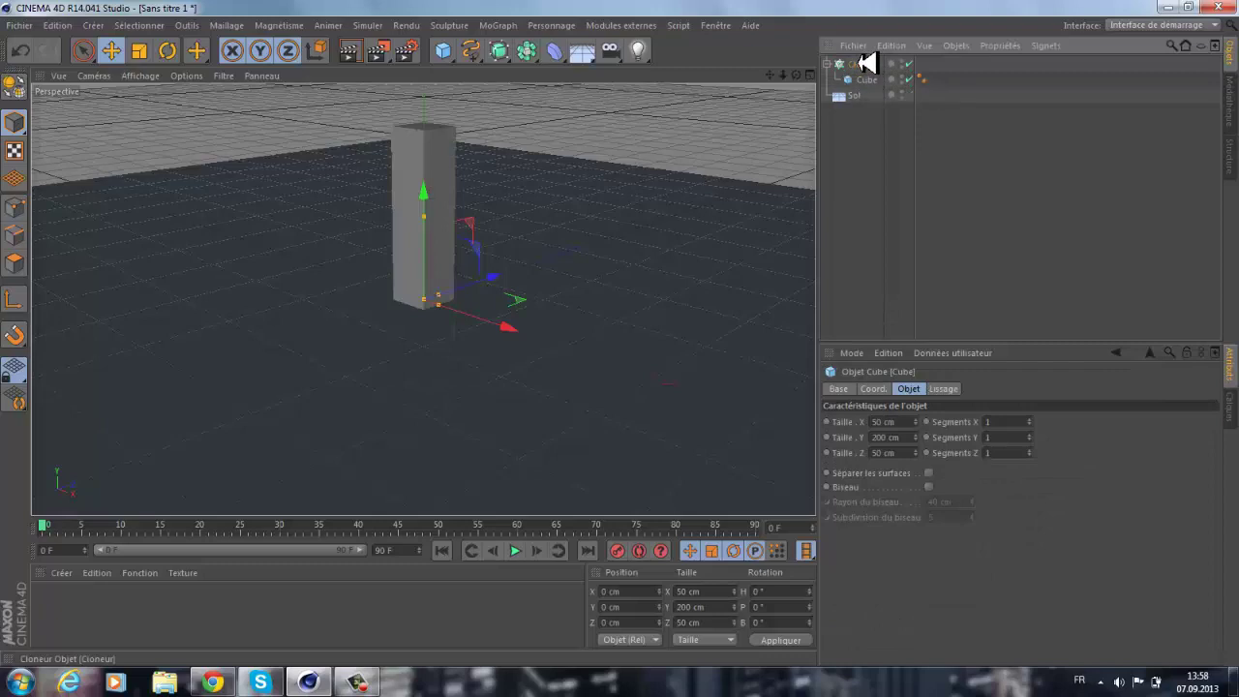
{"action": "left_click", "coordinate": [867, 64]}
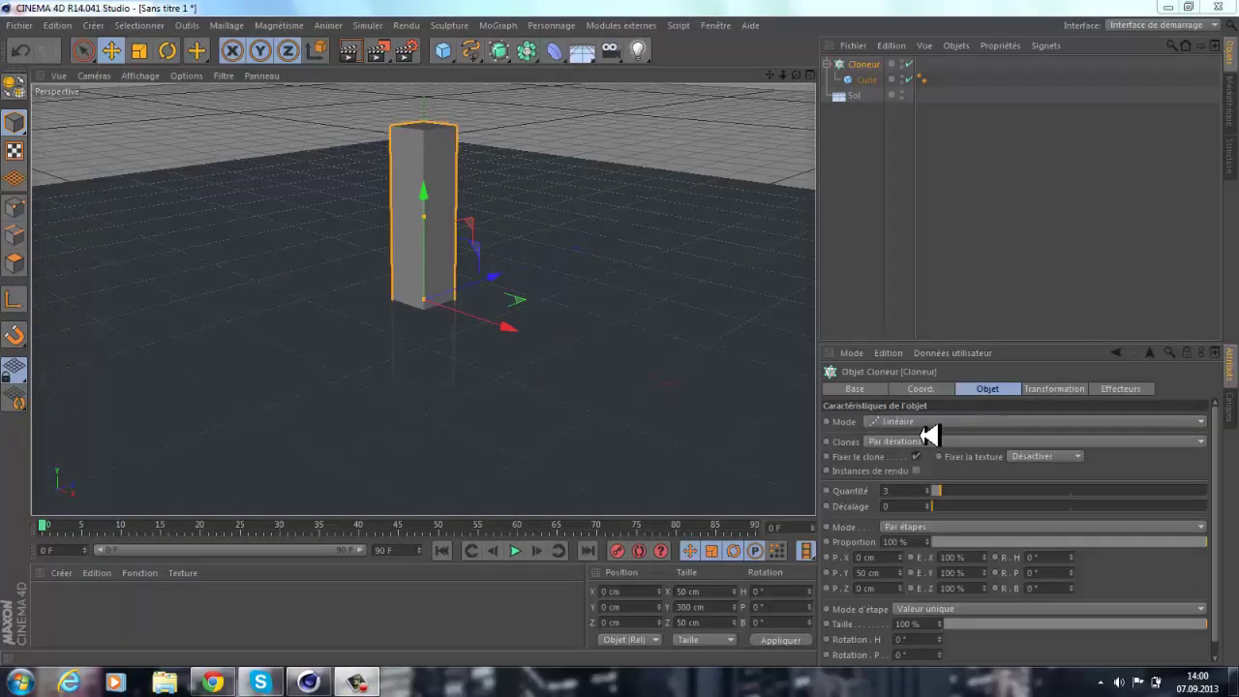
{"action": "left_click", "coordinate": [914, 422]}
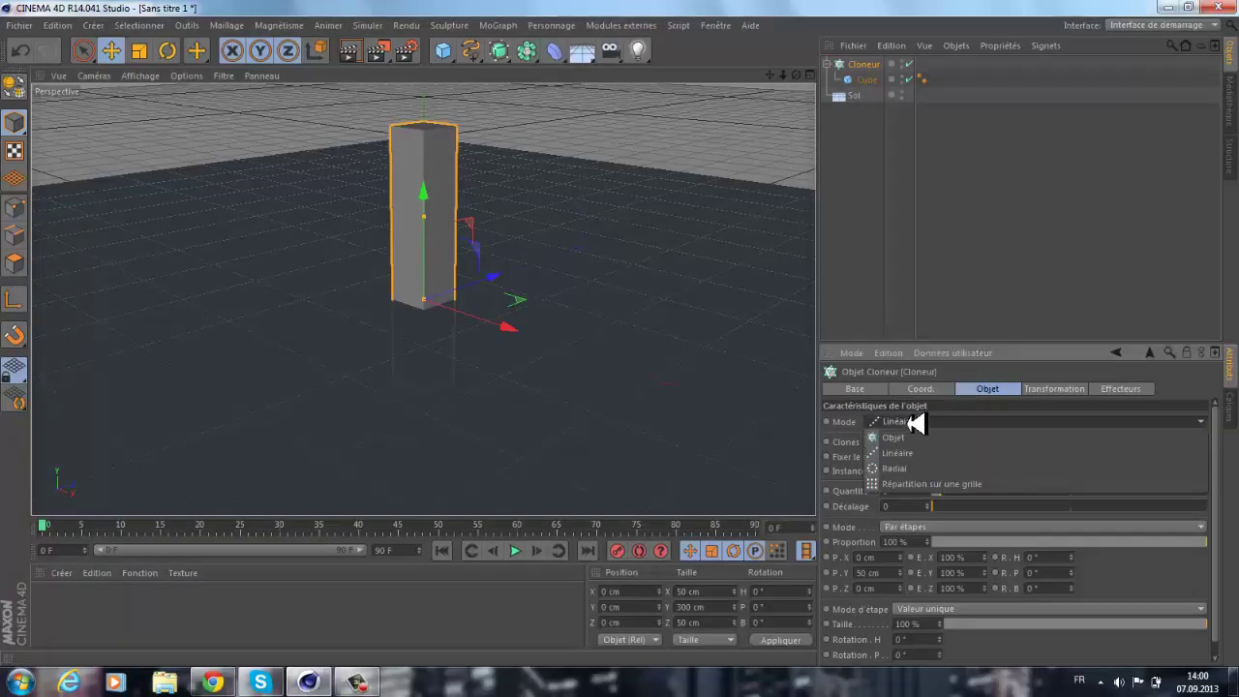
{"action": "left_click", "coordinate": [904, 482]}
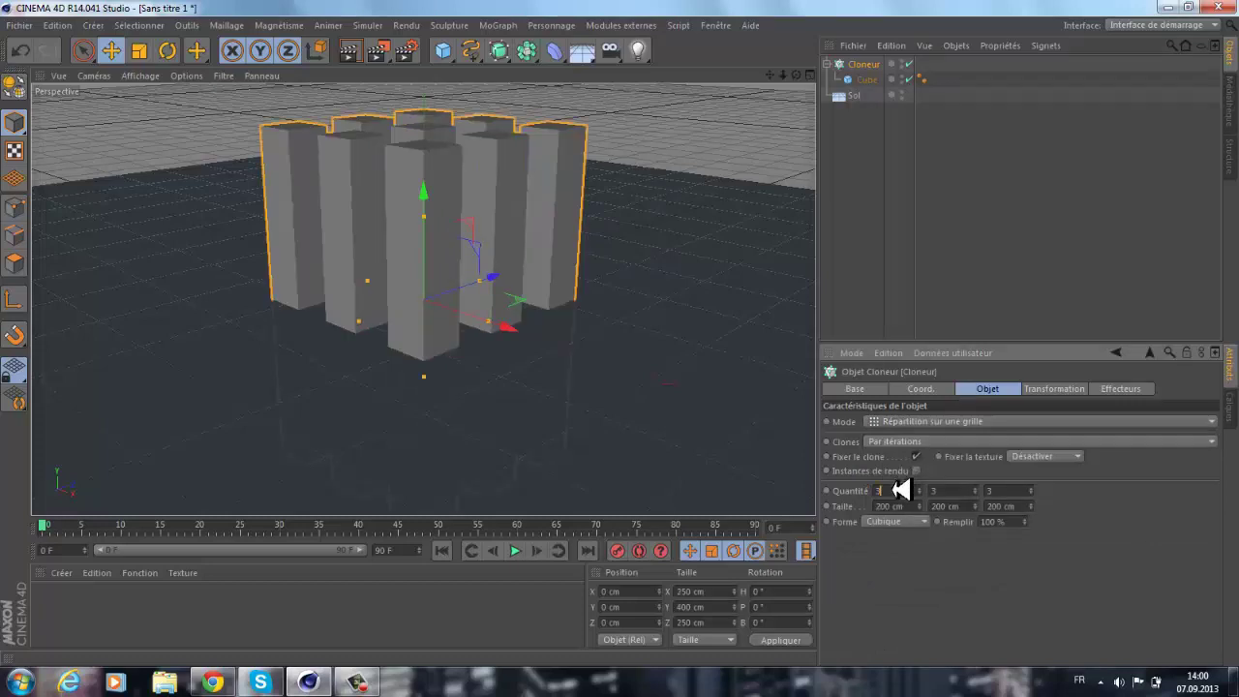
Set the Cloner's grid quantity to 1 along Y and 2 along Z.
{"action": "left_click", "coordinate": [952, 490]}
{"action": "left_click", "coordinate": [1003, 495]}
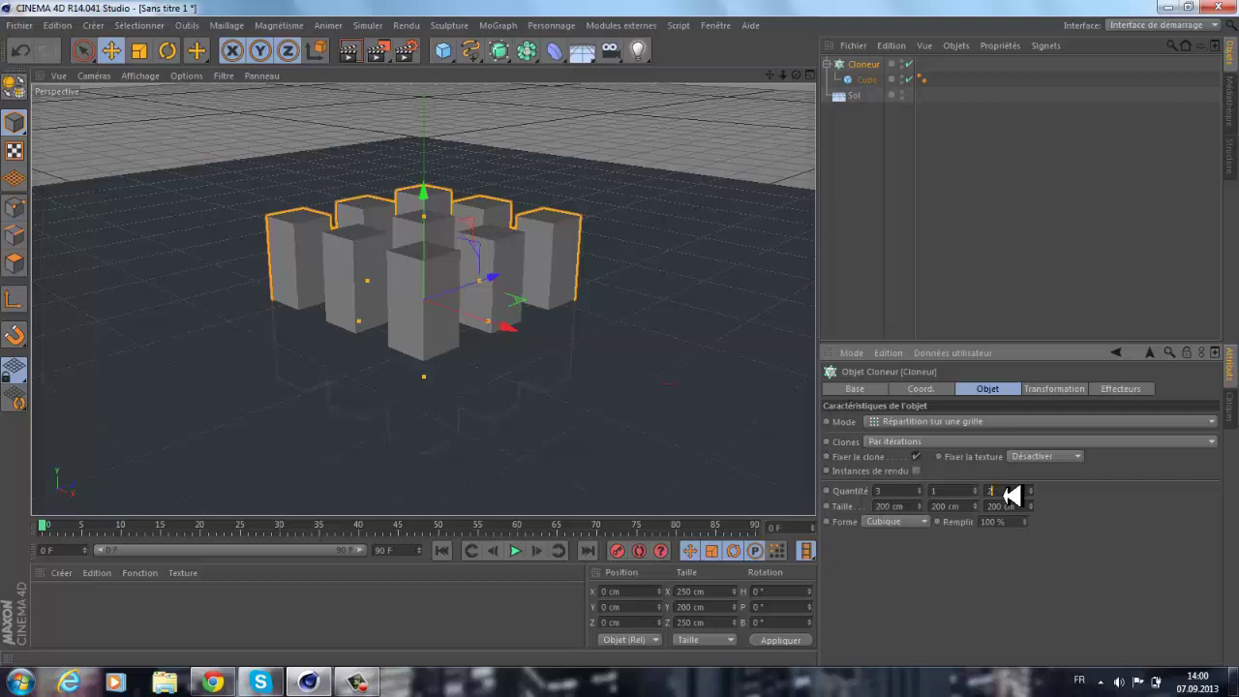
{"action": "left_click", "coordinate": [1029, 329]}
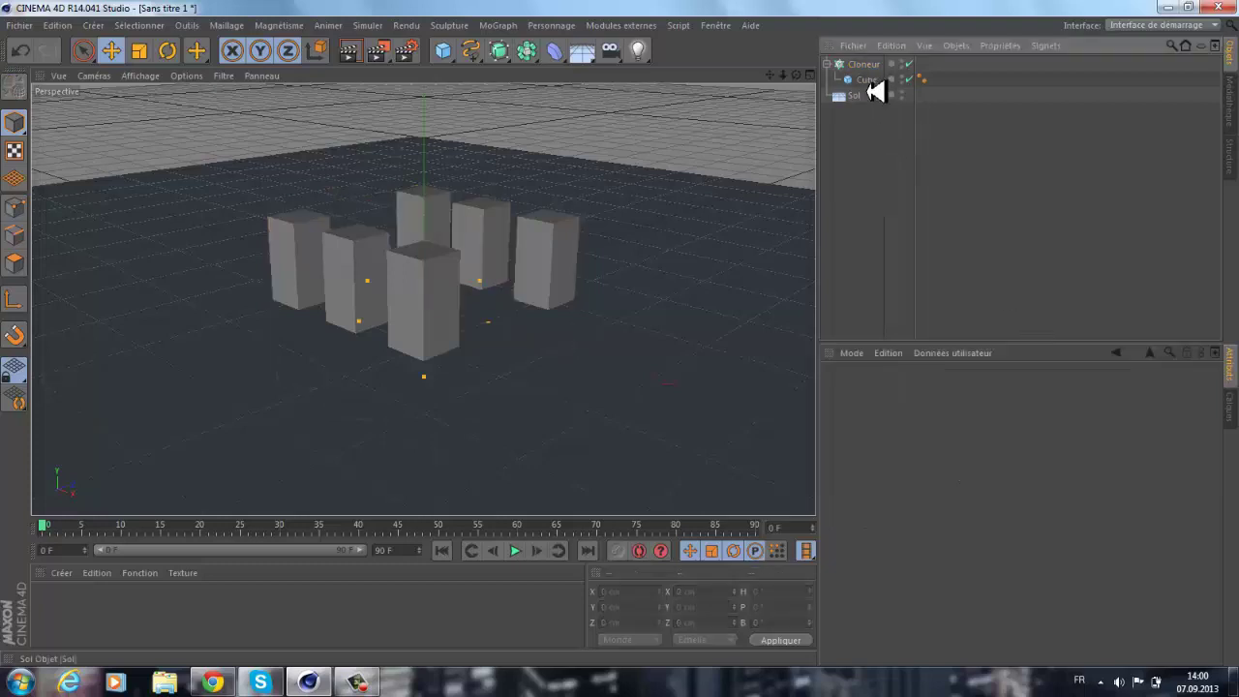
Set the Cloner's grid quantity along X to 13.
{"action": "left_click", "coordinate": [874, 80]}
{"action": "left_click", "coordinate": [868, 64]}
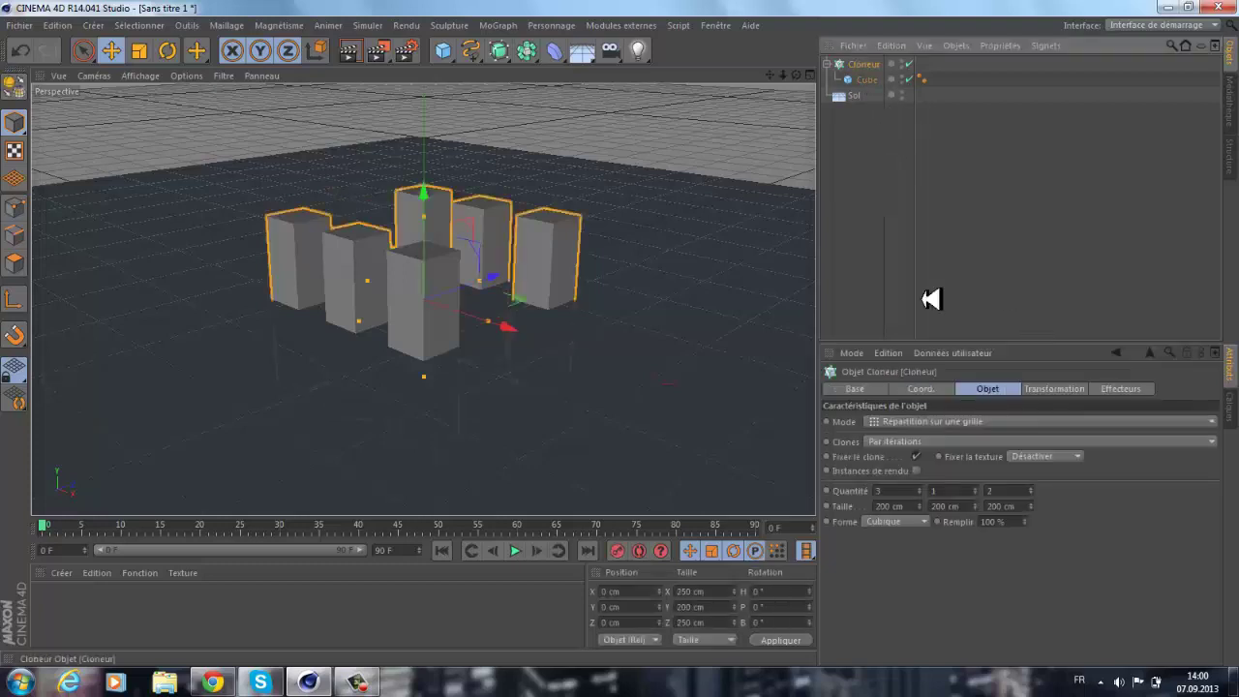
{"action": "double_click", "coordinate": [895, 491]}
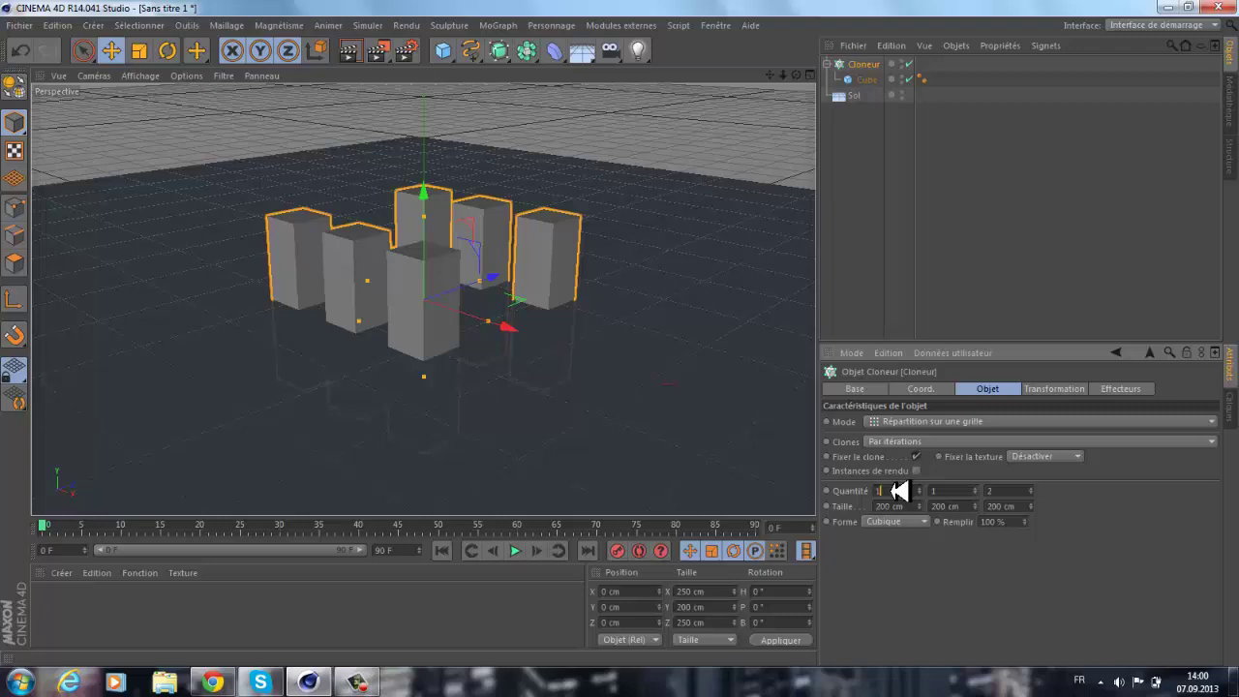
{"action": "type", "text": "12"}
{"action": "left_click", "coordinate": [935, 188]}
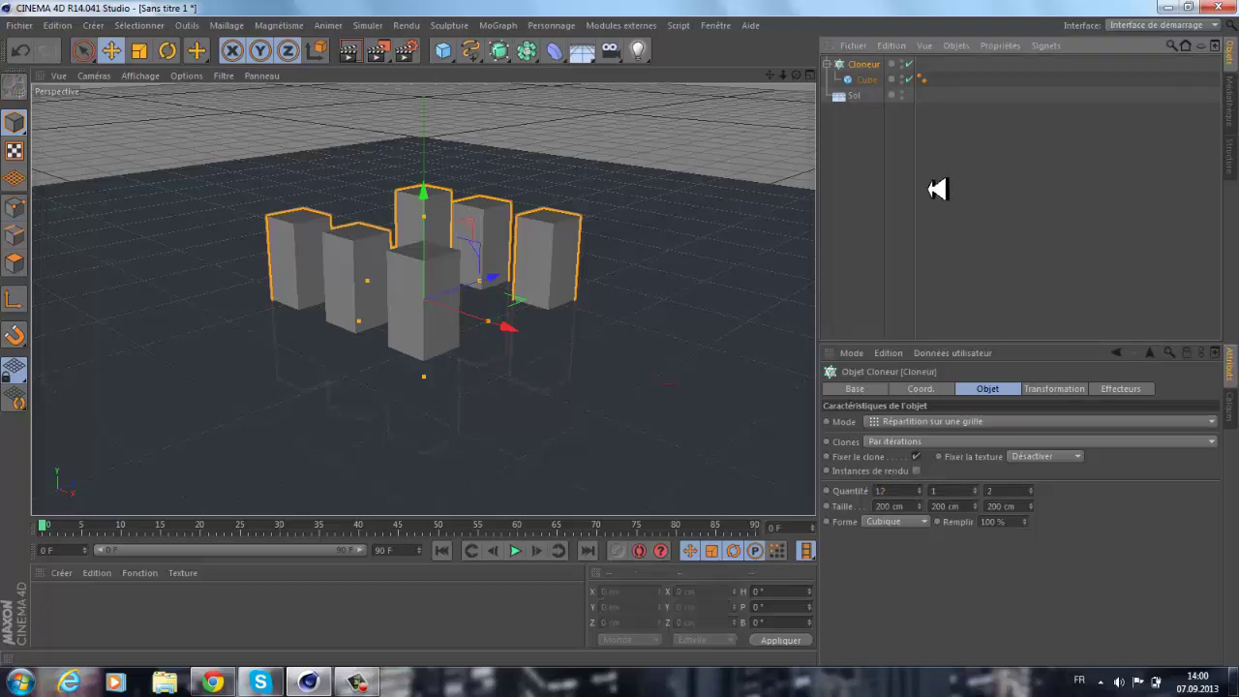
{"action": "left_click", "coordinate": [871, 64]}
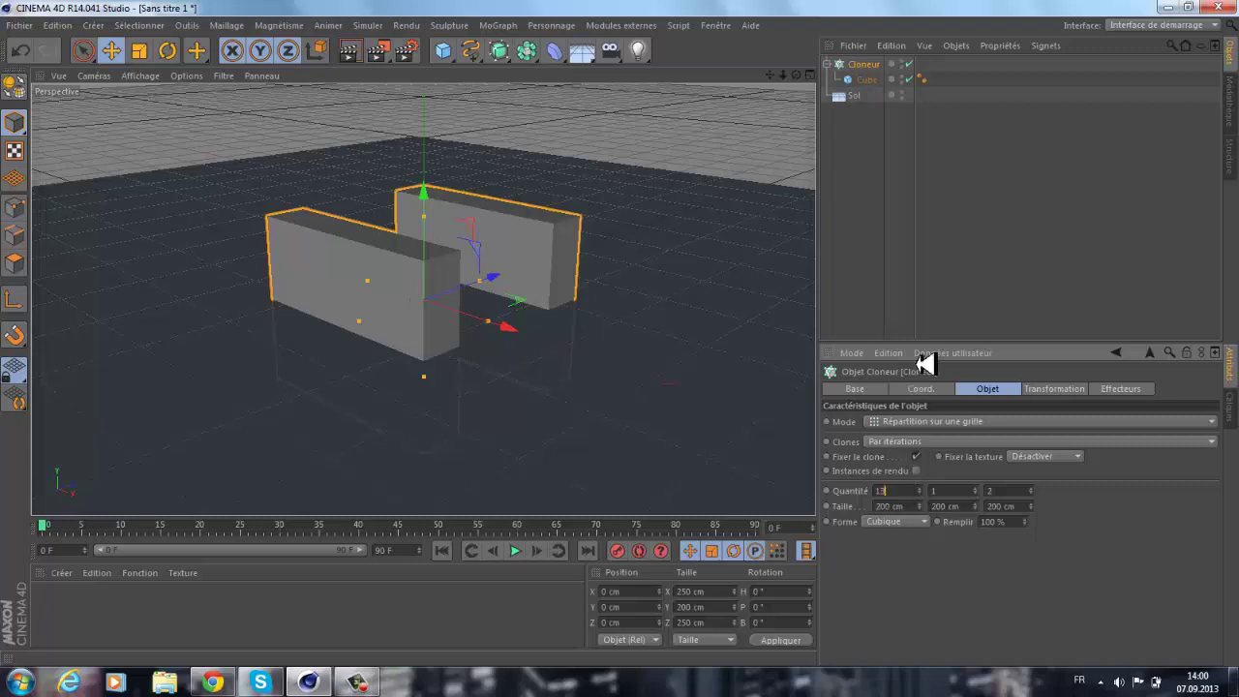
{"action": "left_click", "coordinate": [907, 251]}
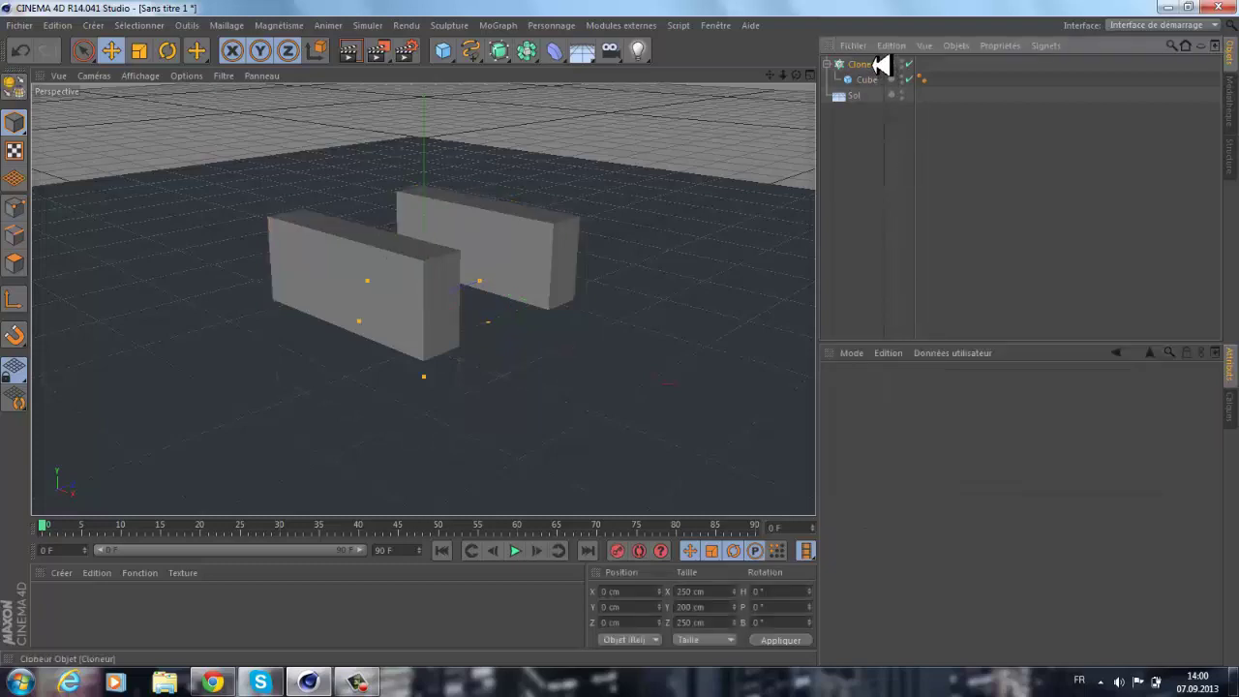
Set the Cloner's grid size to 660 cm along X and 60 cm along Z to space the clones.
{"action": "left_click", "coordinate": [880, 64]}
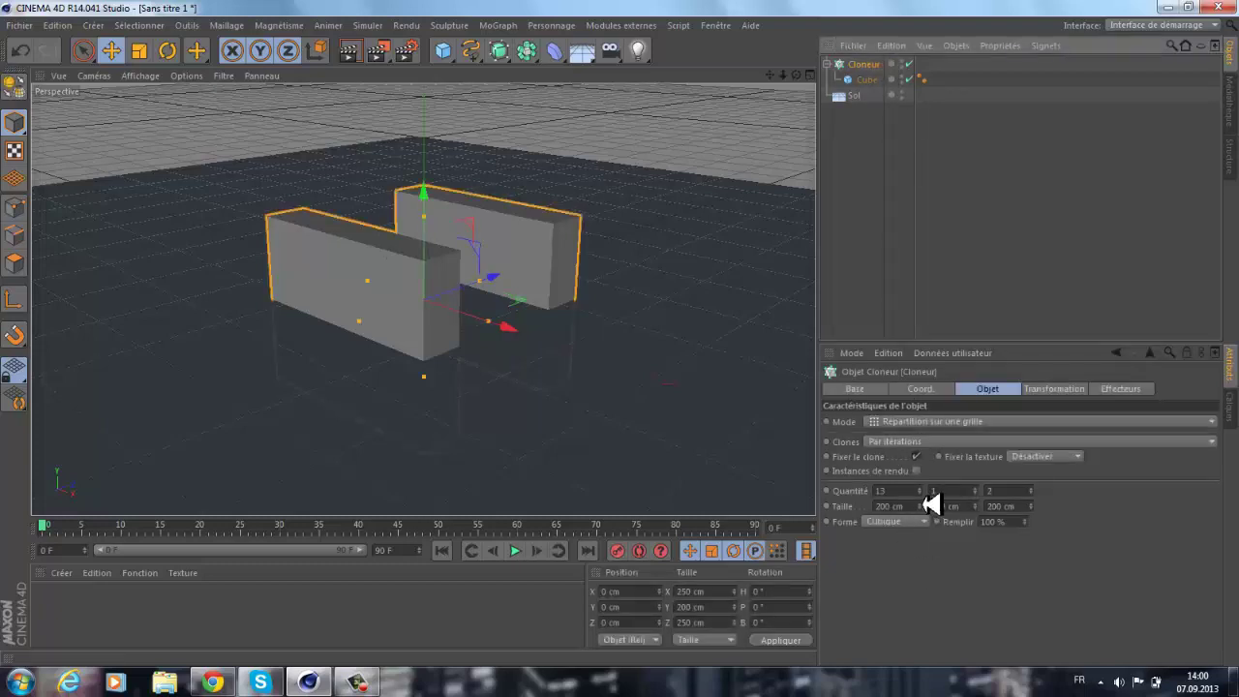
{"action": "mouse_move", "coordinate": [926, 500]}
{"action": "left_mouse_down"}
{"action": "mouse_move", "coordinate": [891, 503]}
{"action": "mouse_move", "coordinate": [929, 504]}
{"action": "left_mouse_up"}
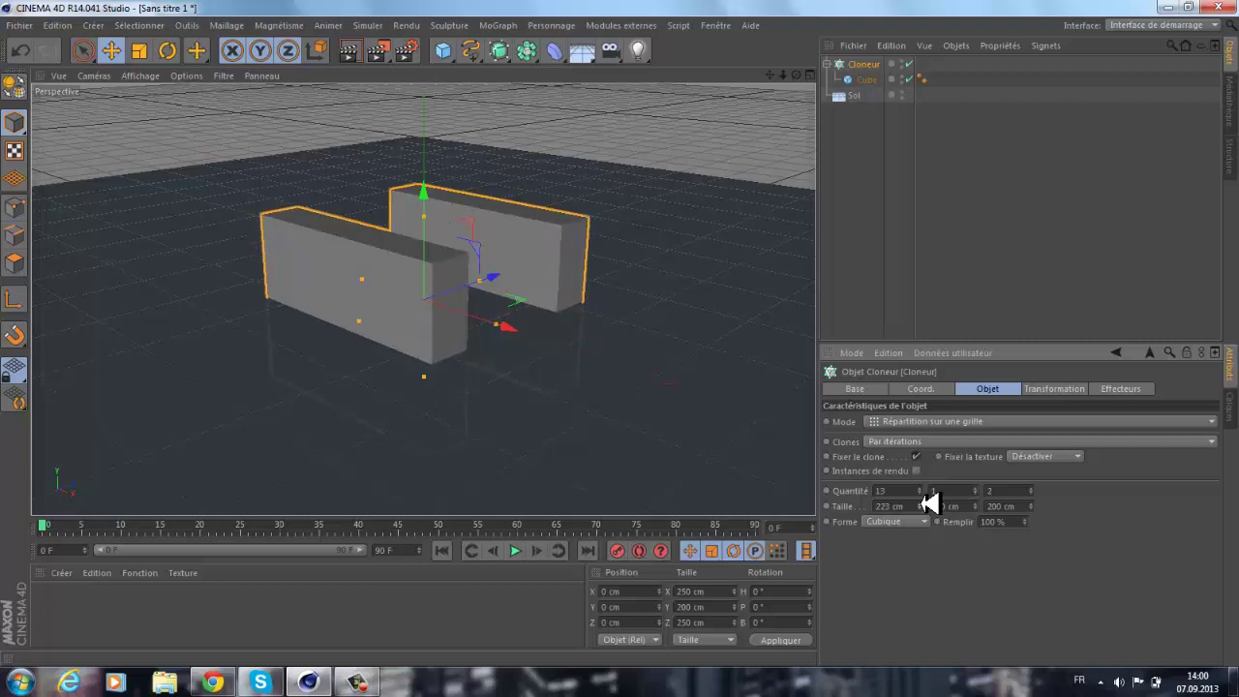
{"action": "left_click_drag", "start_coordinate": [929, 504], "coordinate": [929, 503]}
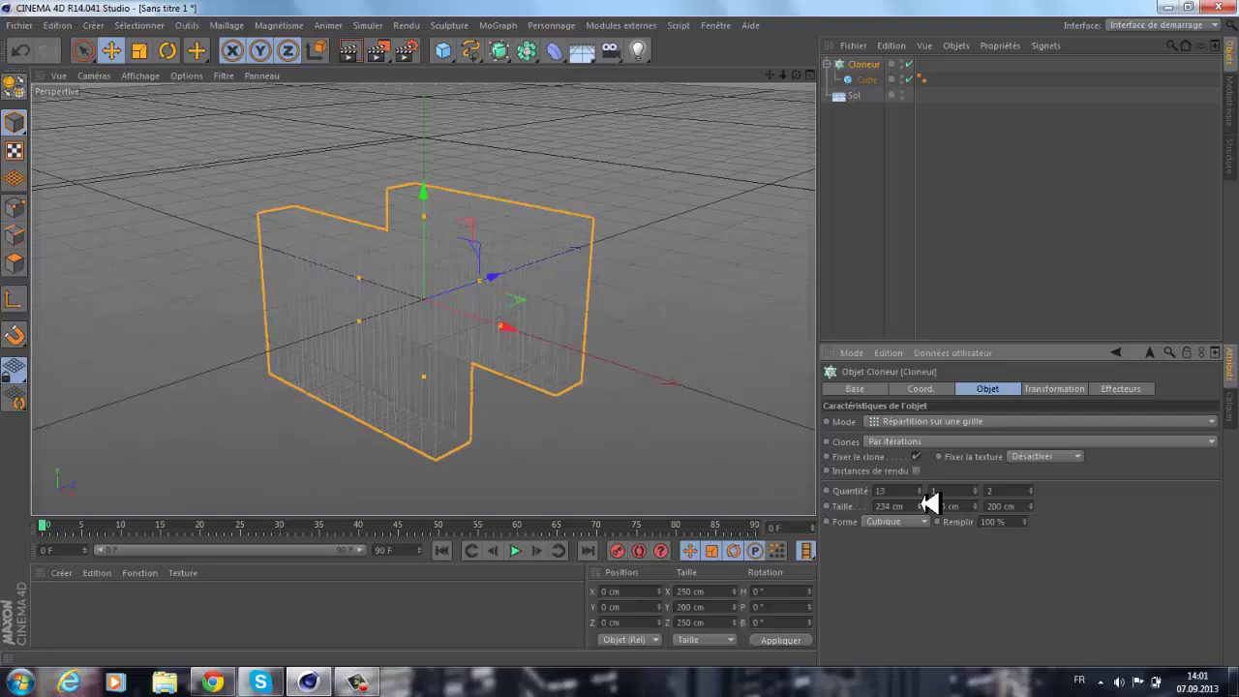
{"action": "left_click_drag", "start_coordinate": [929, 503], "coordinate": [893, 501]}
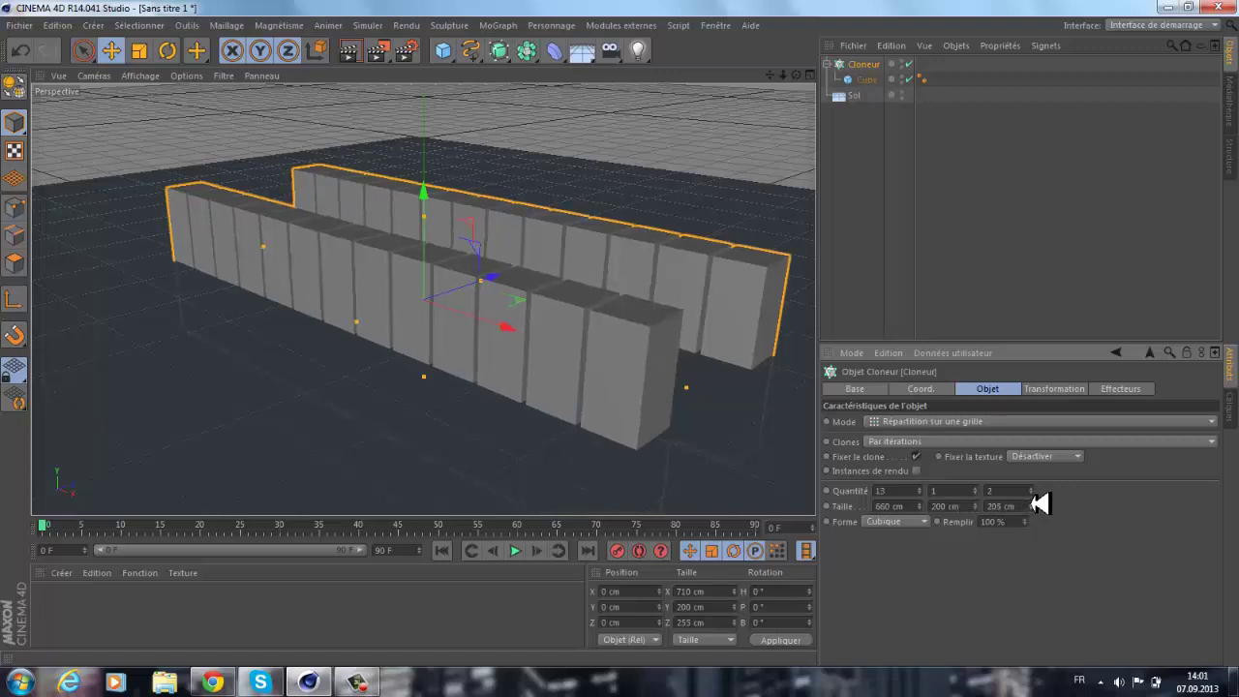
{"action": "left_click_drag", "start_coordinate": [1036, 502], "coordinate": [1009, 503]}
{"action": "key", "text": "Return"}
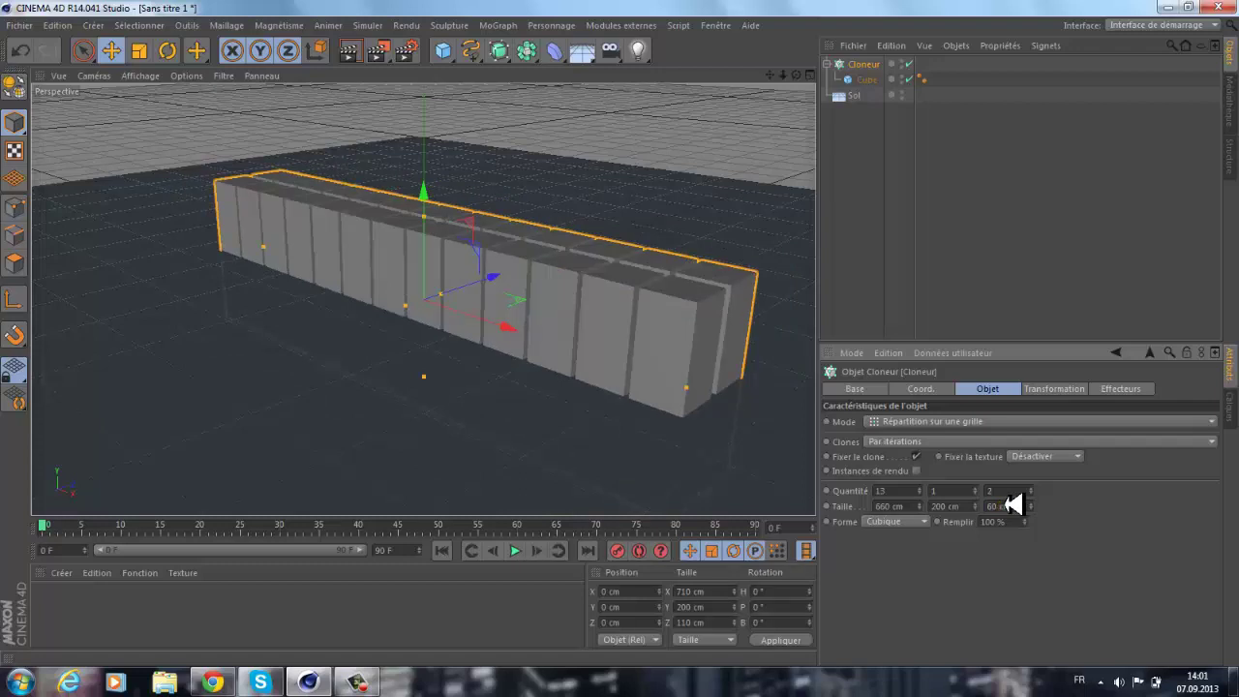
{"action": "left_click", "coordinate": [1007, 256]}
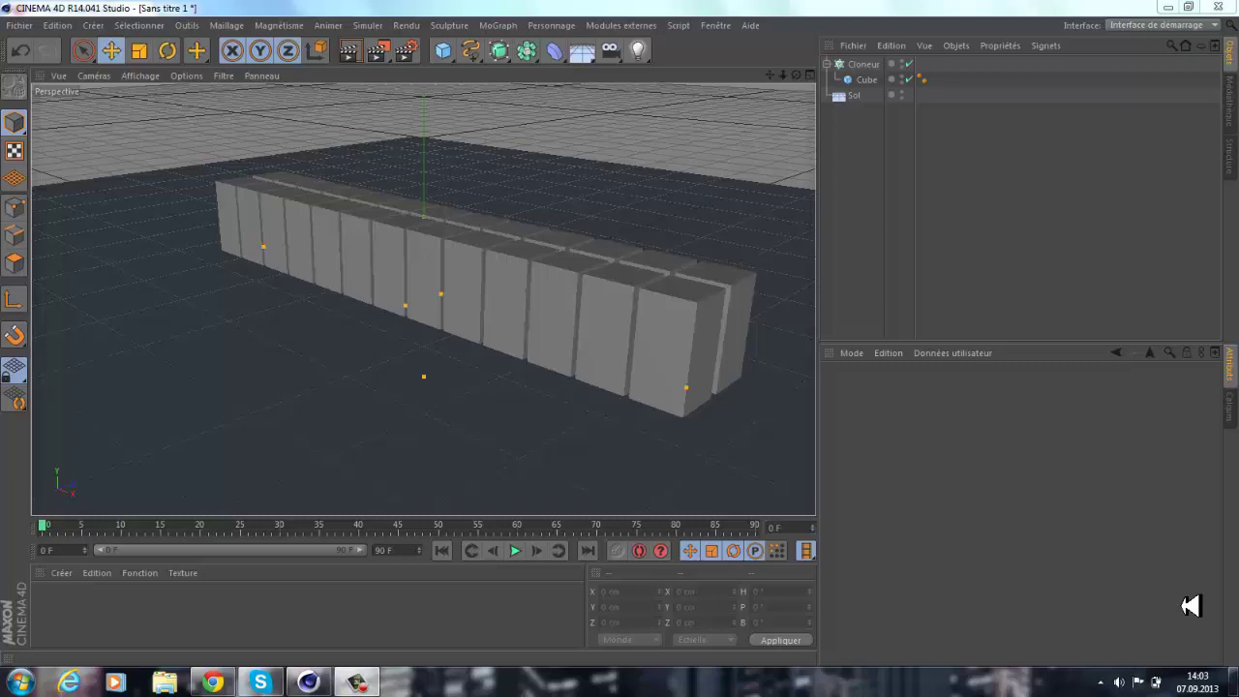
Add a MoGraph Audio effector (Effecteur Audio) to the scene and select it.
{"action": "left_click", "coordinate": [500, 26]}
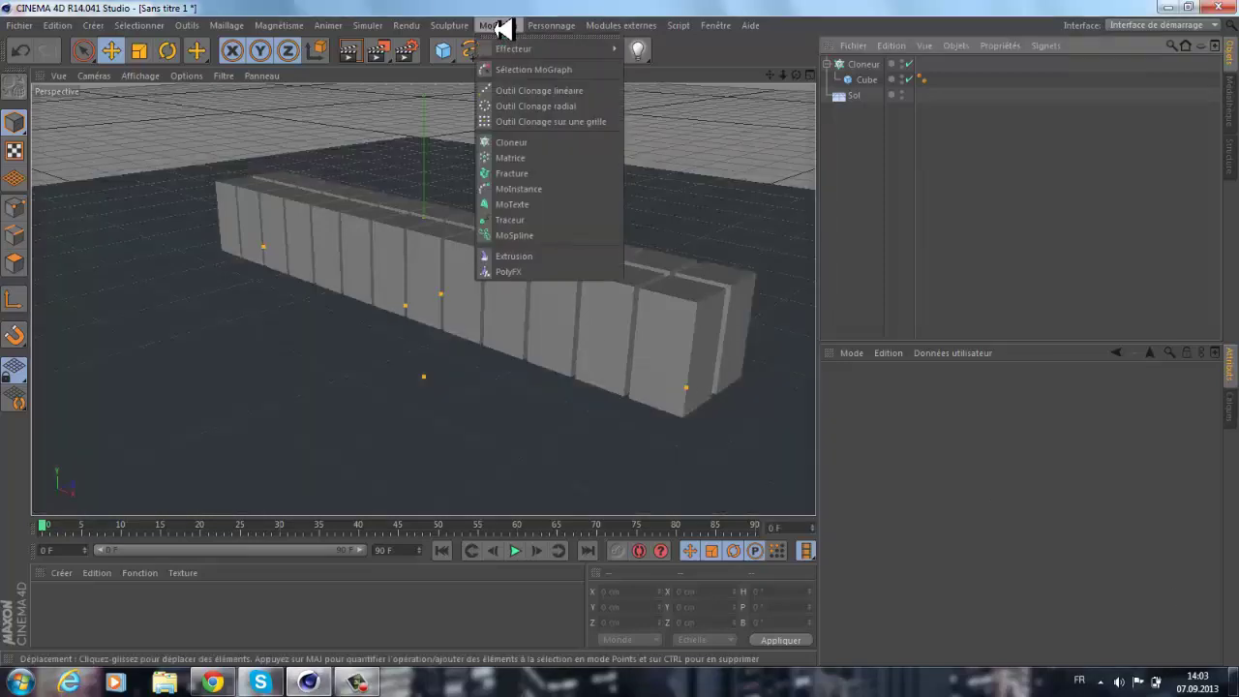
{"action": "mouse_move", "coordinate": [517, 47]}
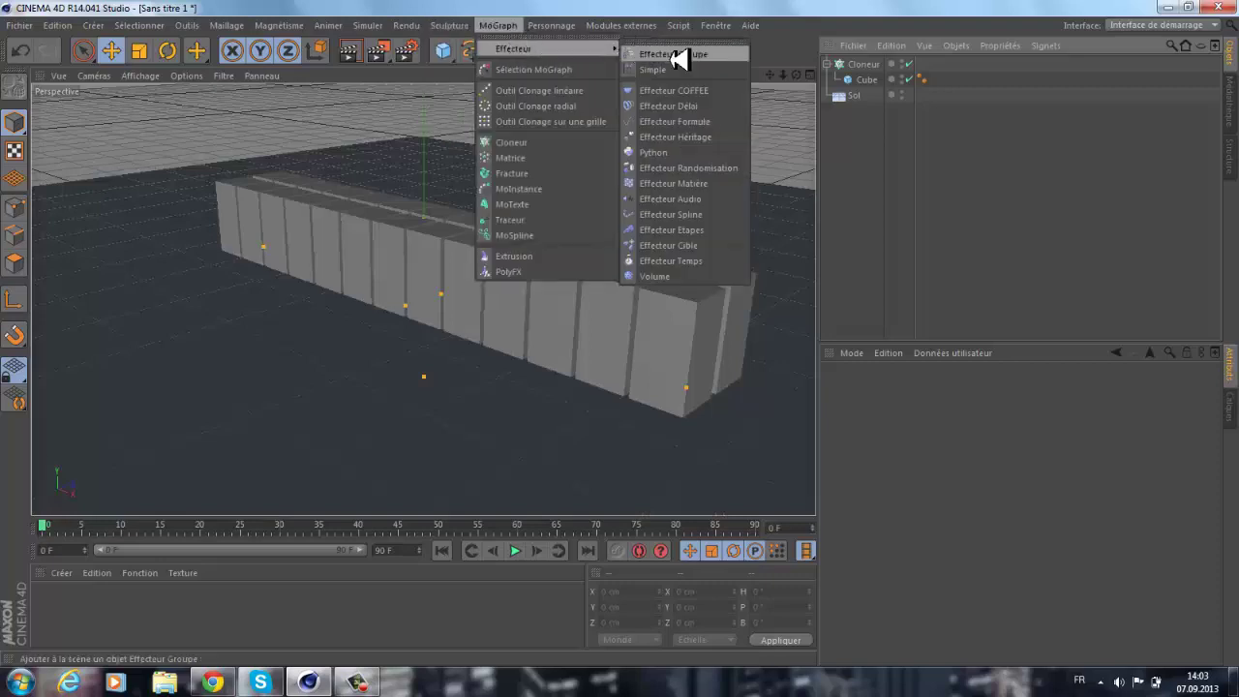
{"action": "left_click", "coordinate": [683, 198]}
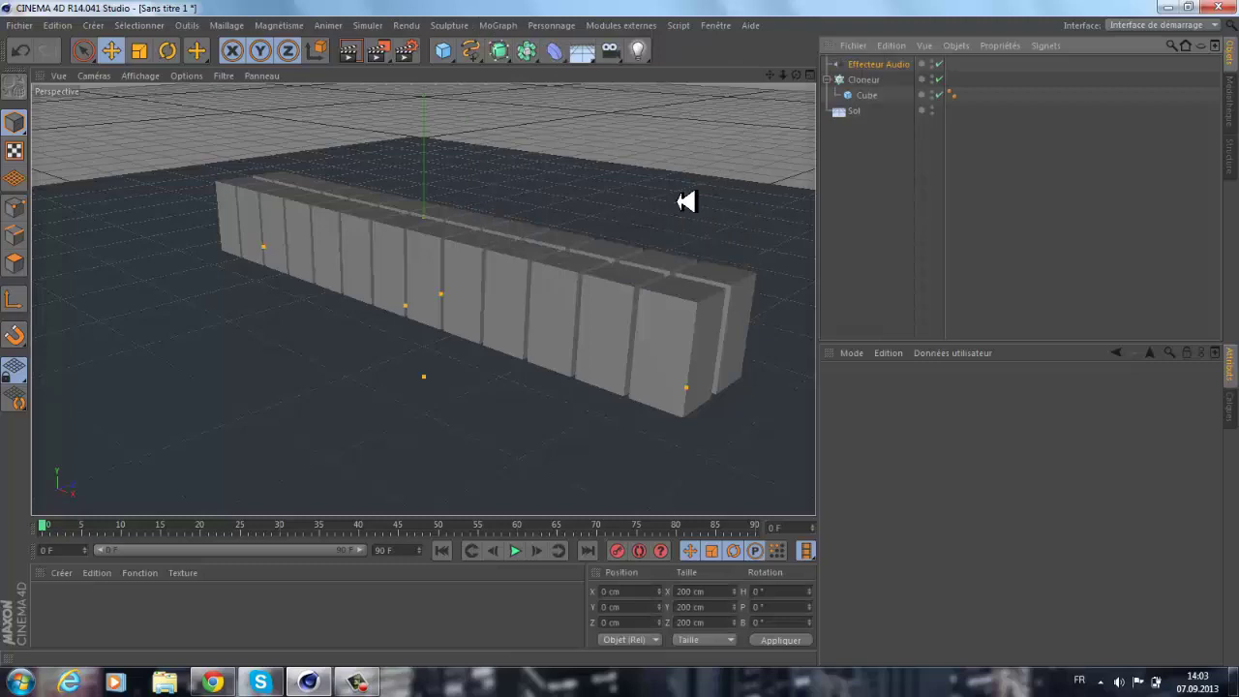
{"action": "left_click", "coordinate": [904, 64]}
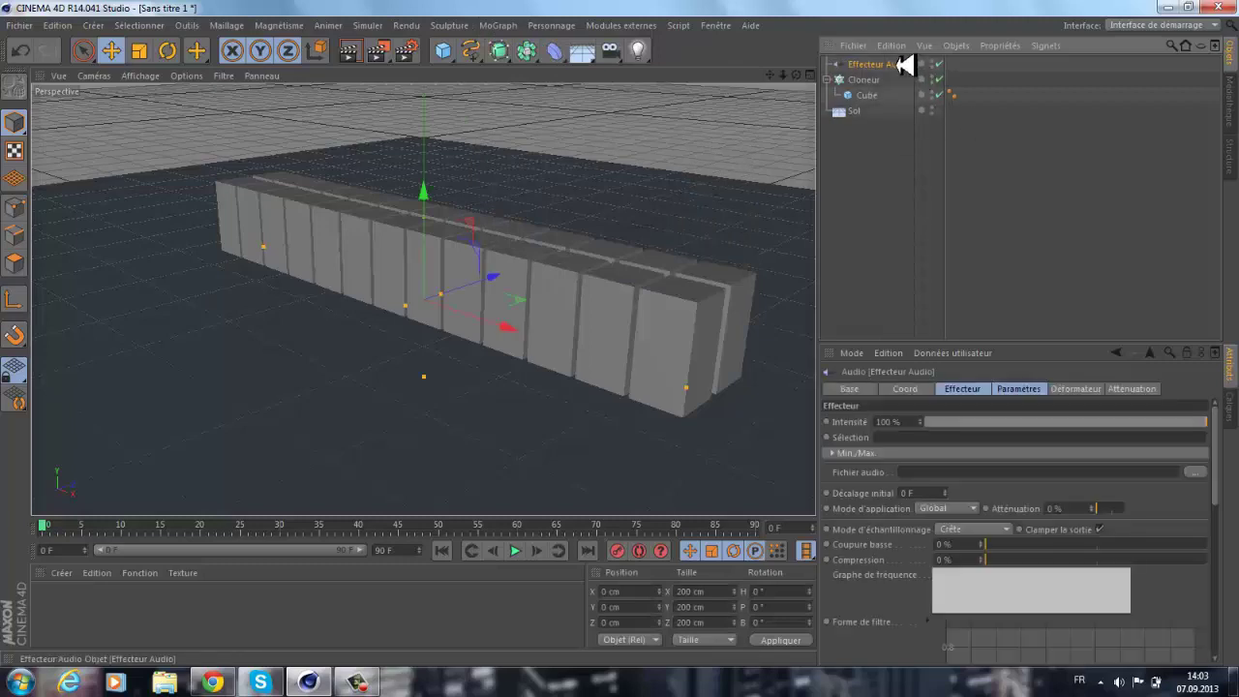
Assign the Audio effector to the Cloner's list of effectors.
{"action": "left_click", "coordinate": [877, 79]}
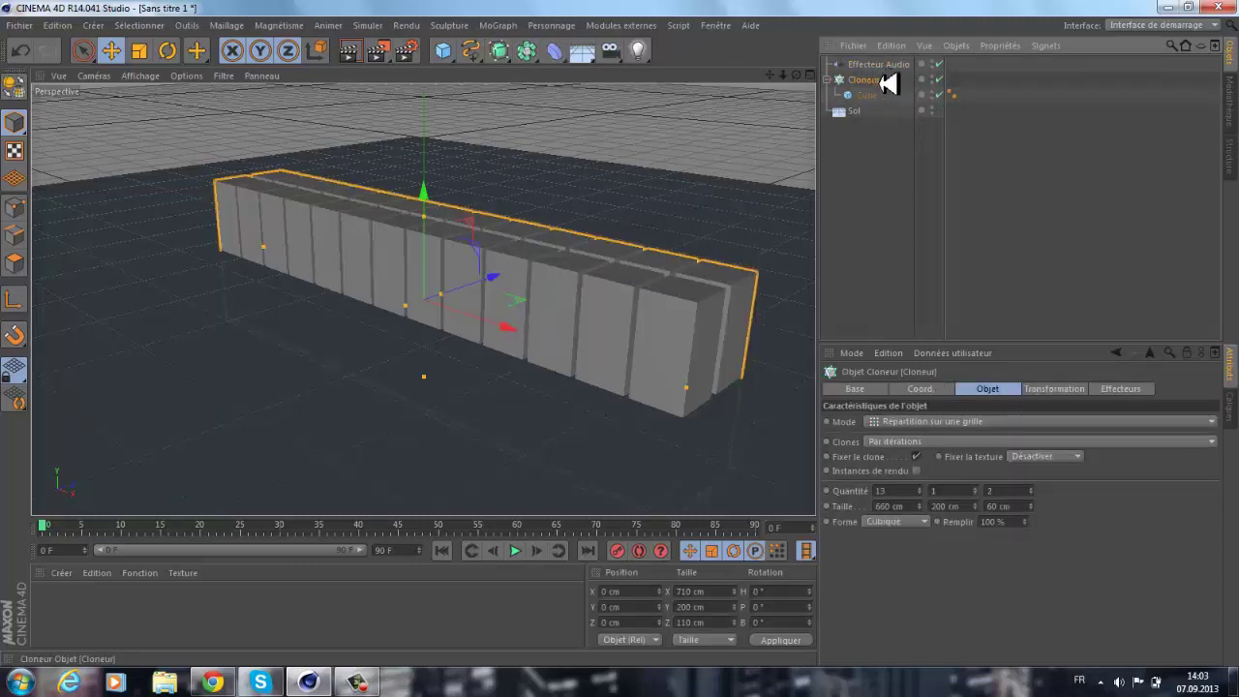
{"action": "left_click", "coordinate": [1122, 389]}
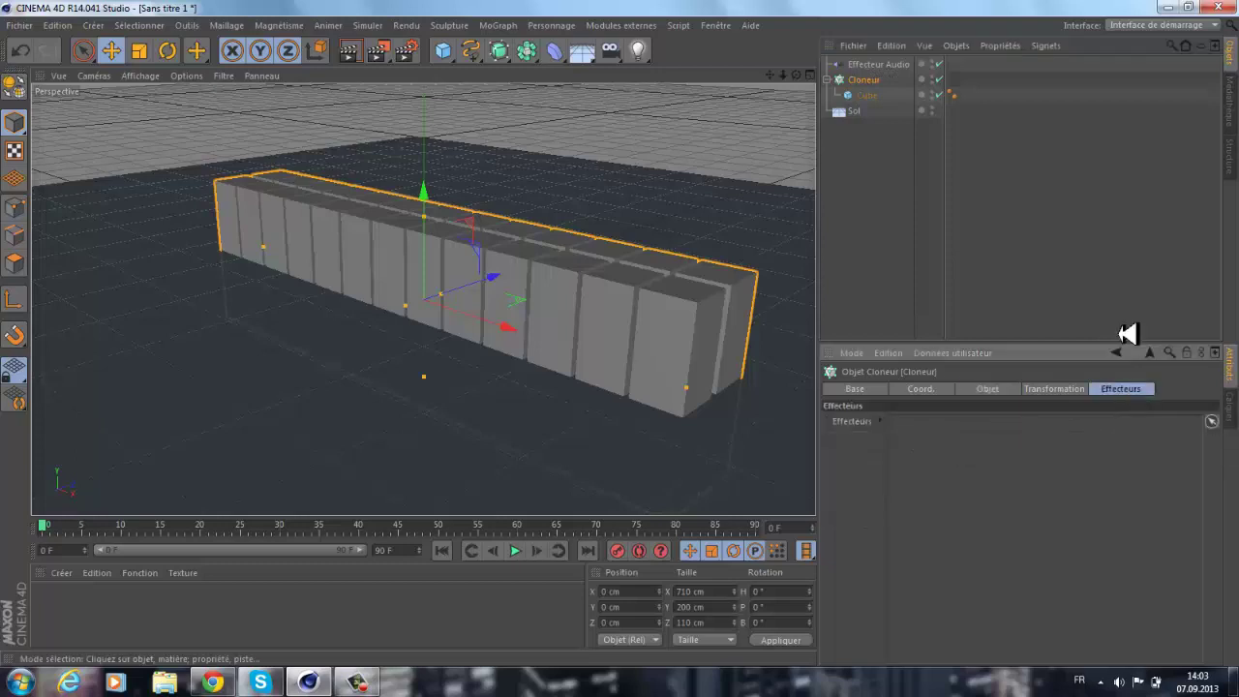
{"action": "left_click", "coordinate": [885, 62]}
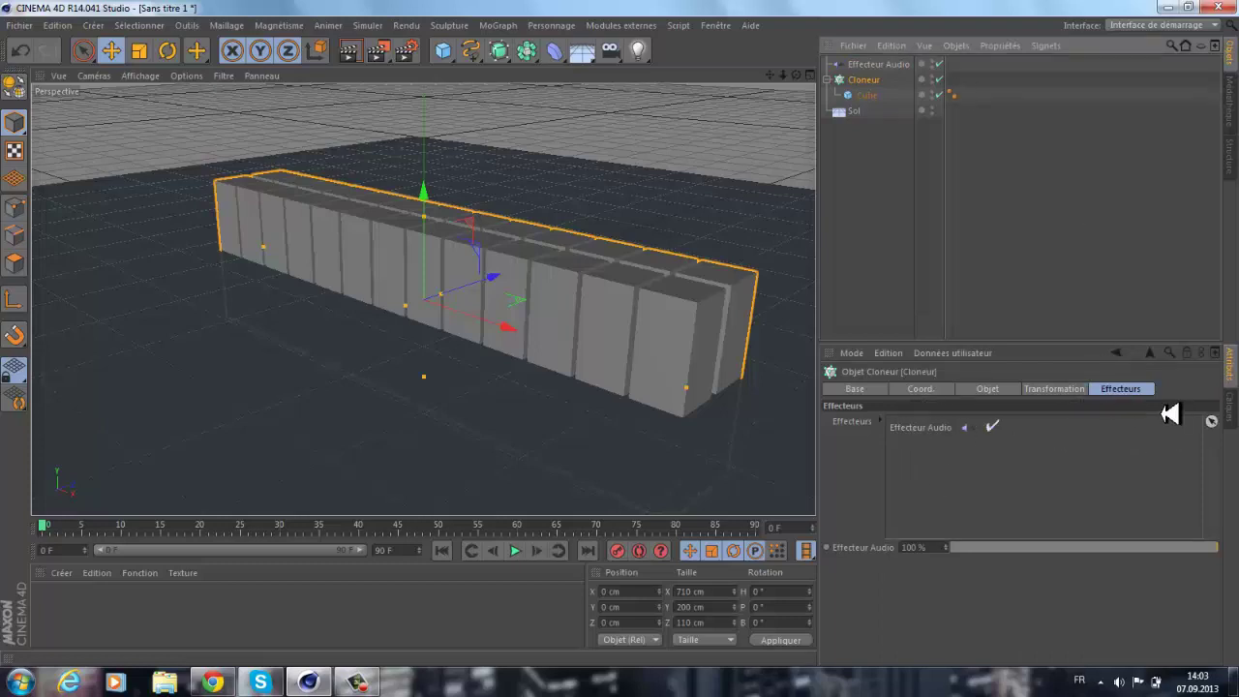
Load the Electro Pegboard Nerds Disconnected song from the tex folder as the Audio effector's sound file.
{"action": "left_click", "coordinate": [899, 64]}
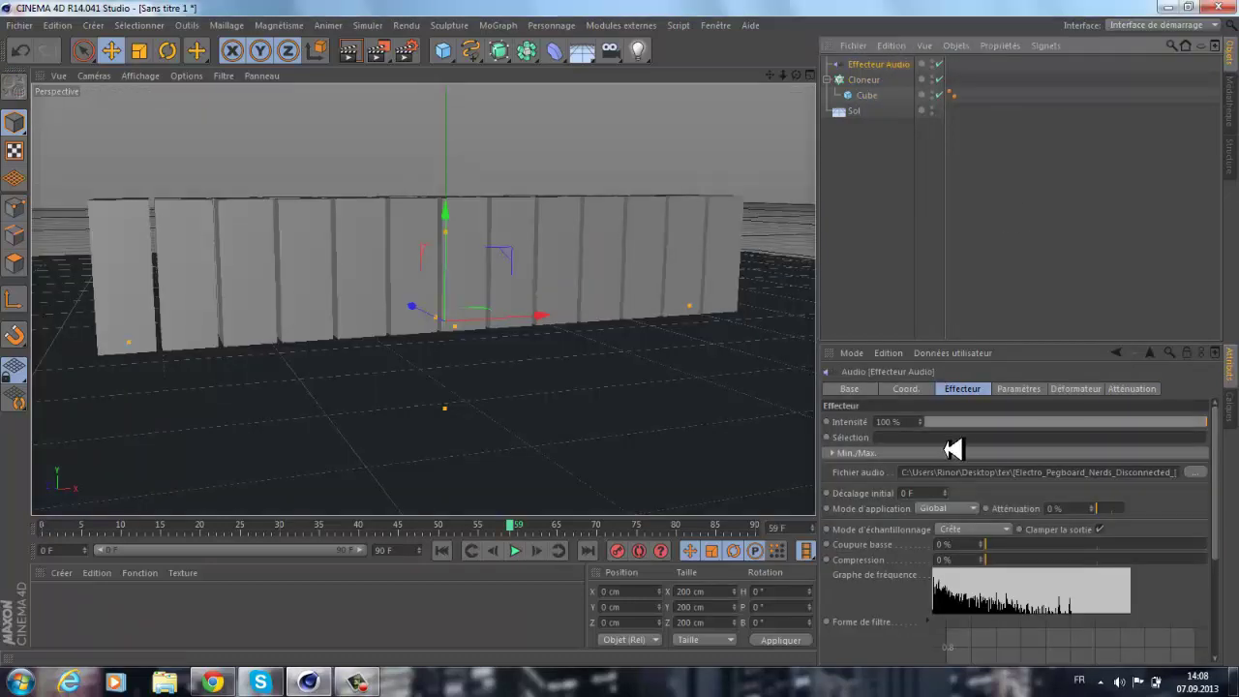
{"action": "left_click", "coordinate": [1200, 471]}
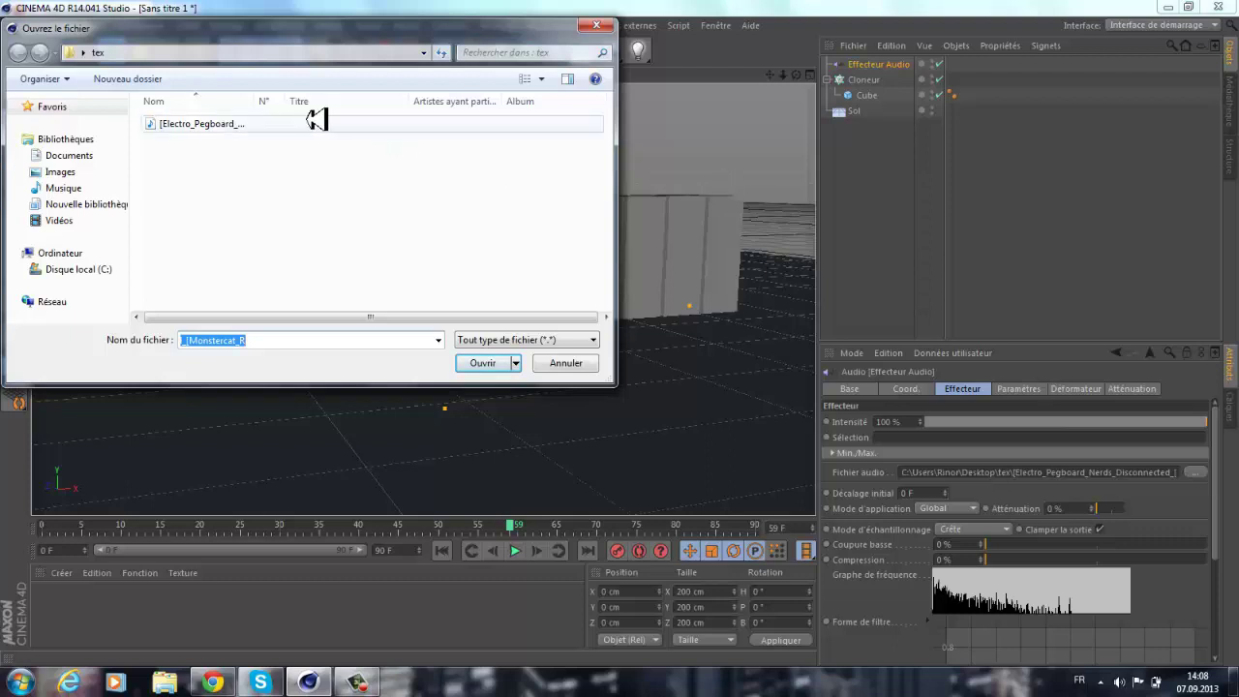
{"action": "left_click", "coordinate": [484, 363]}
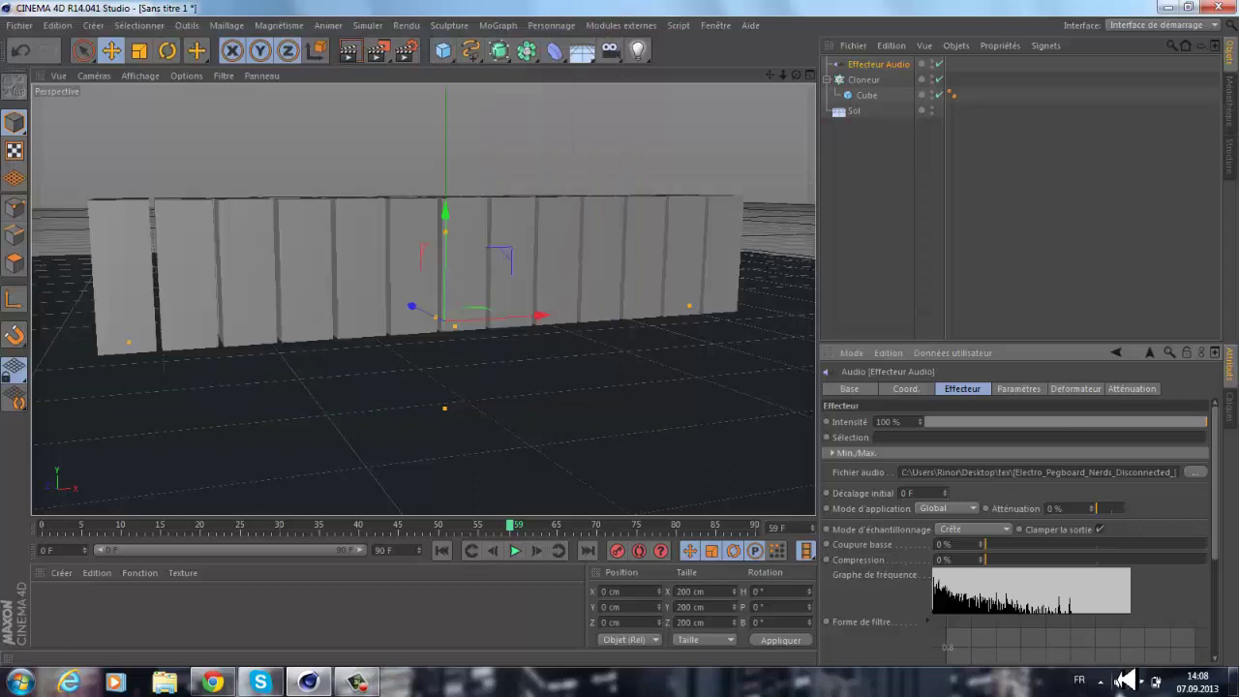
Raise the system volume to 84 and briefly play the animation to preview the clones with the music.
{"action": "left_click", "coordinate": [1123, 680]}
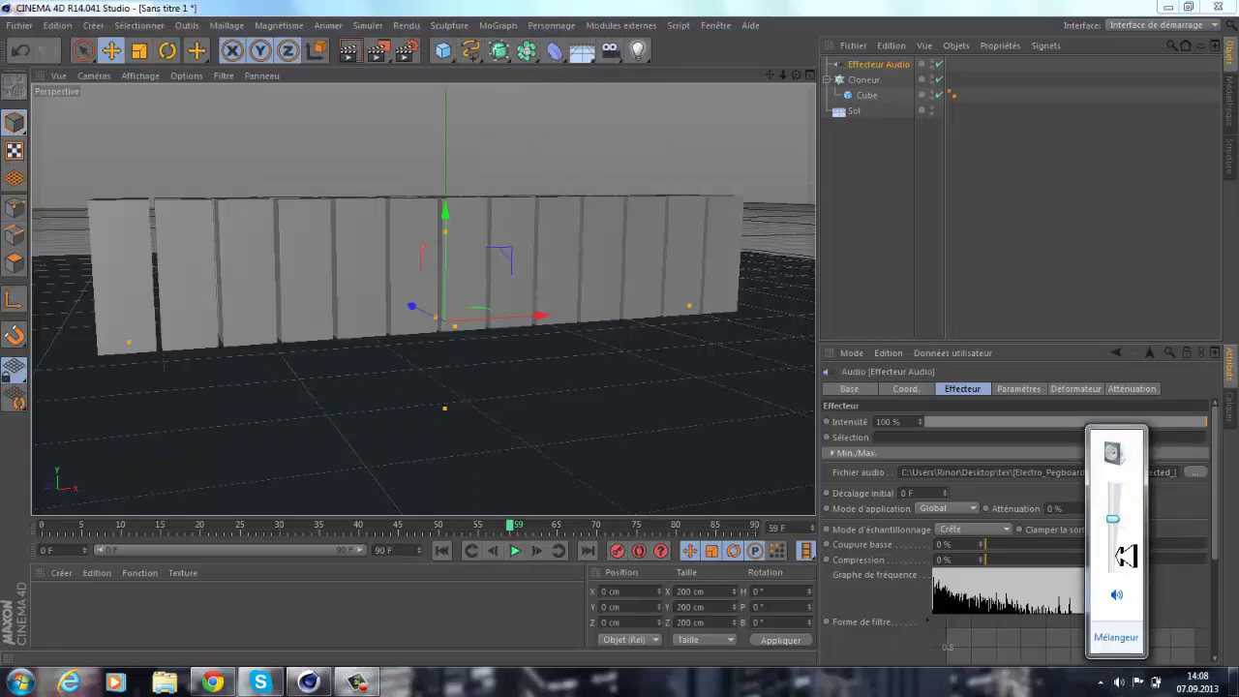
{"action": "left_click", "coordinate": [1114, 554]}
{"action": "left_click_drag", "start_coordinate": [1123, 555], "coordinate": [1114, 498]}
{"action": "left_click", "coordinate": [515, 550]}
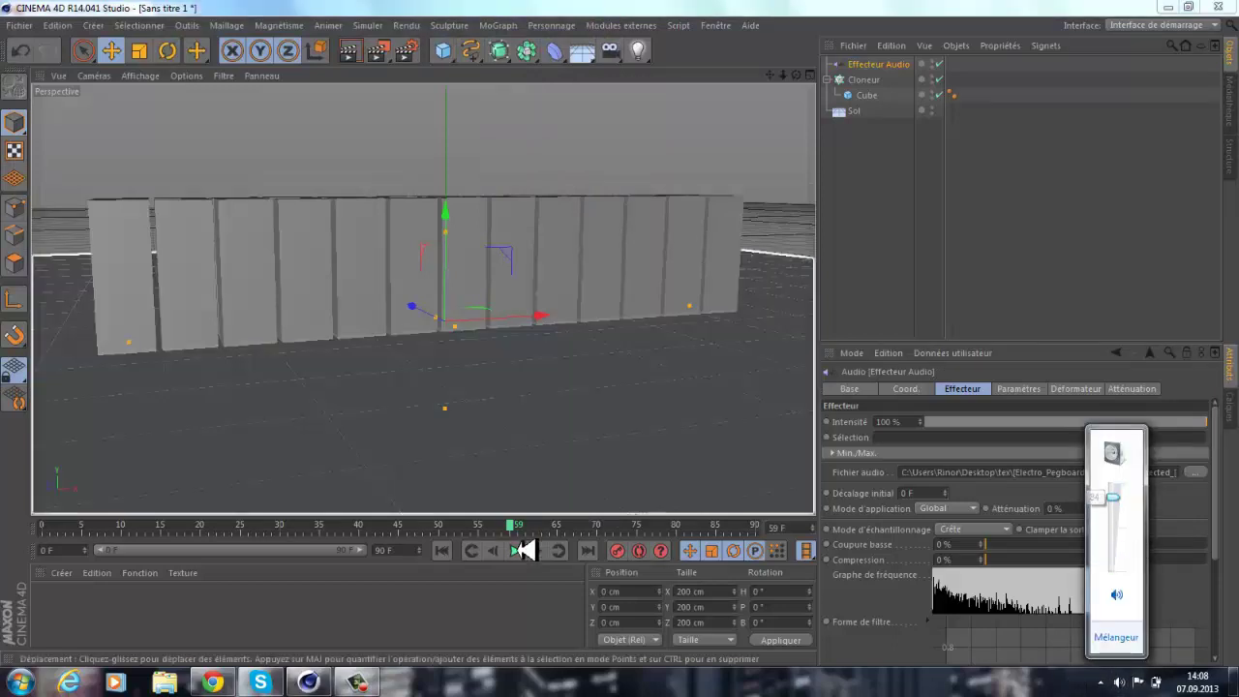
{"action": "left_click", "coordinate": [516, 550]}
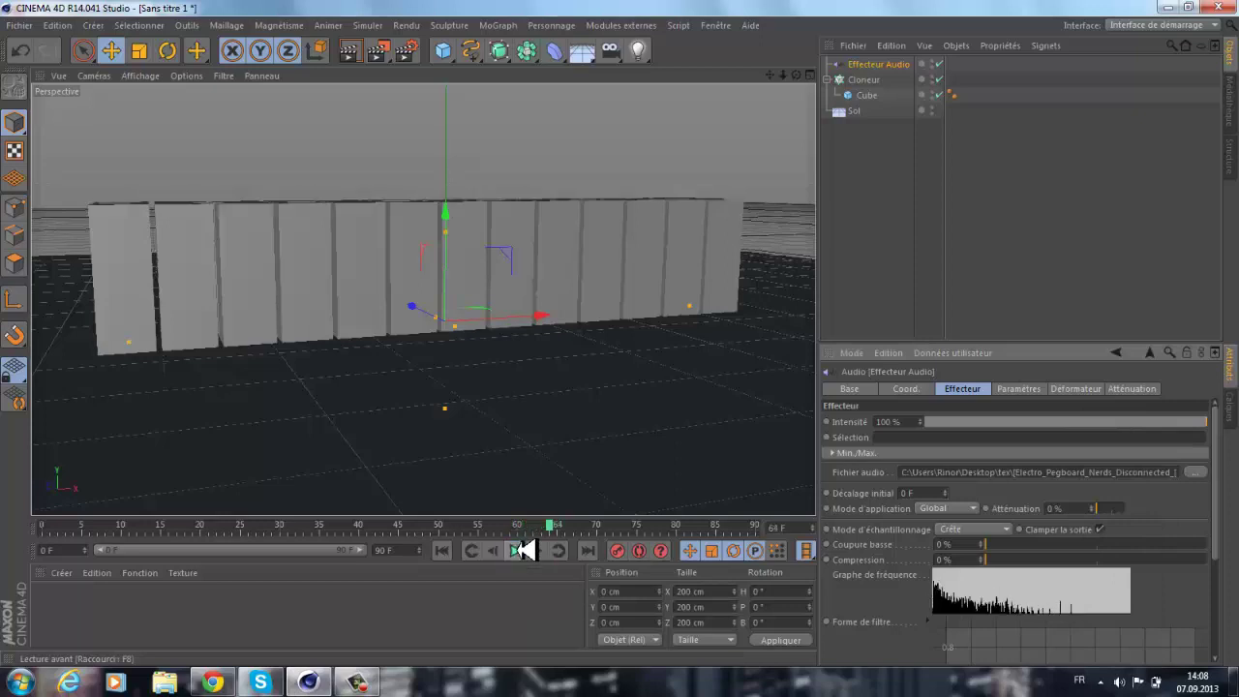
Lower the system volume to 0 and play the animation to check how the clones move.
{"action": "left_click", "coordinate": [1120, 681]}
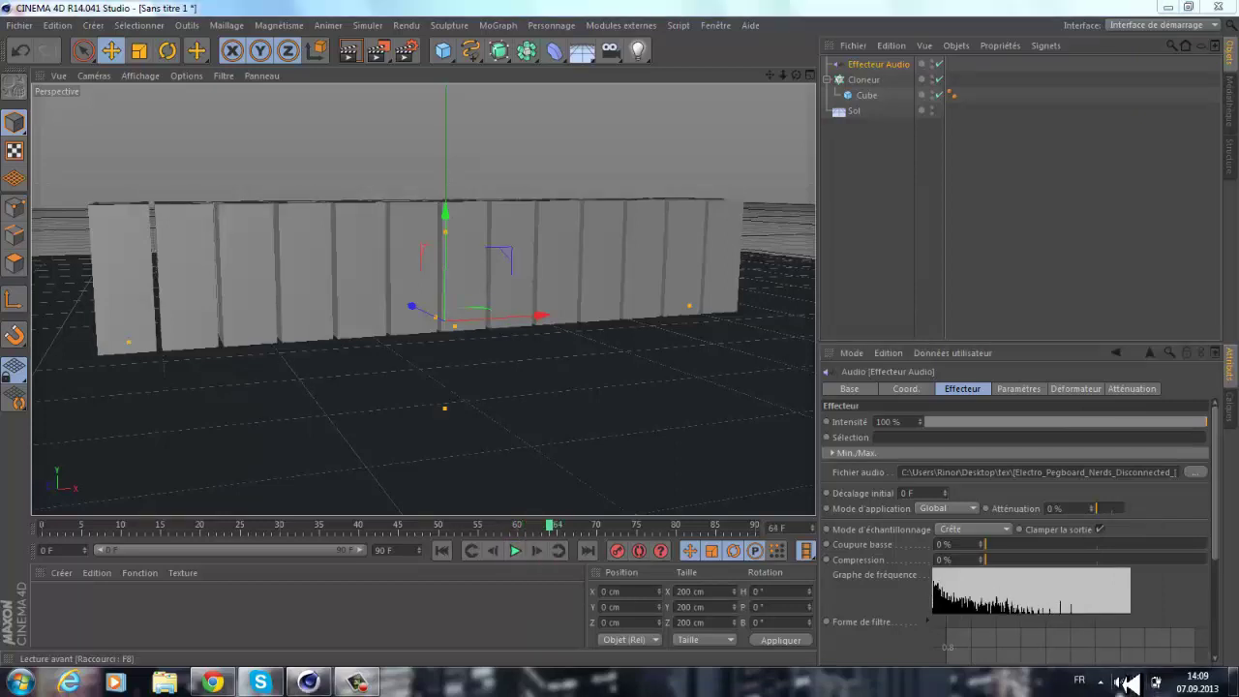
{"action": "left_click_drag", "start_coordinate": [1130, 505], "coordinate": [1138, 575]}
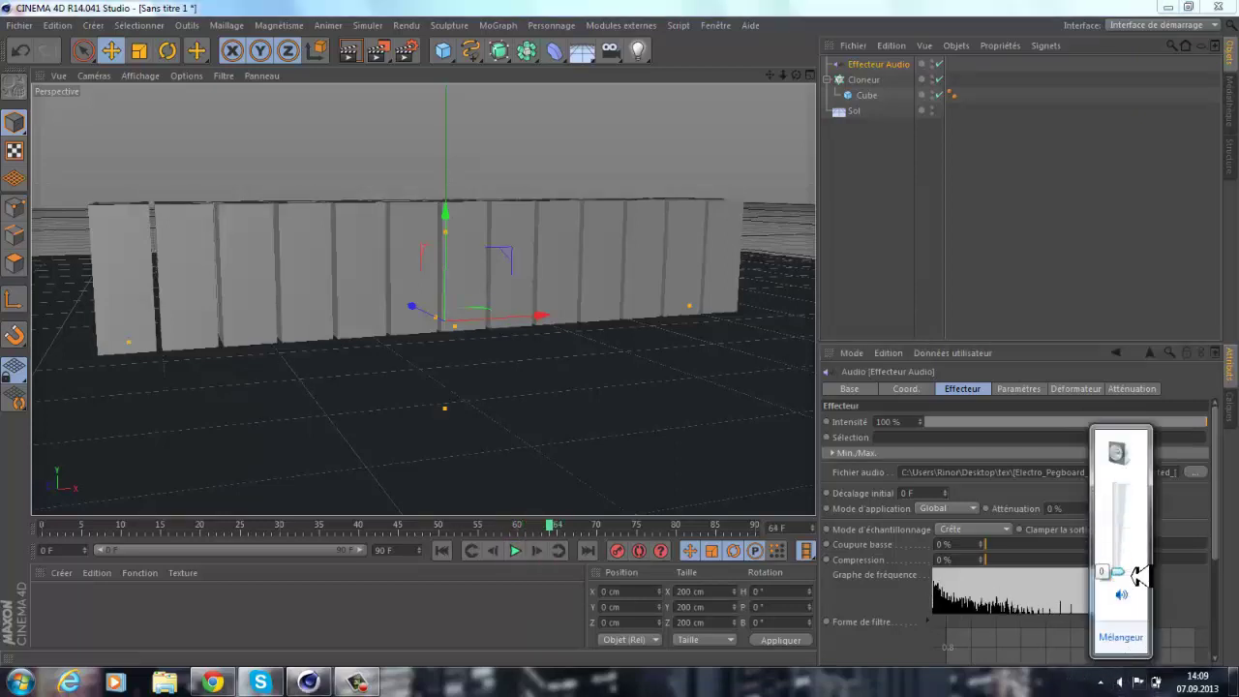
{"action": "left_click", "coordinate": [1043, 329]}
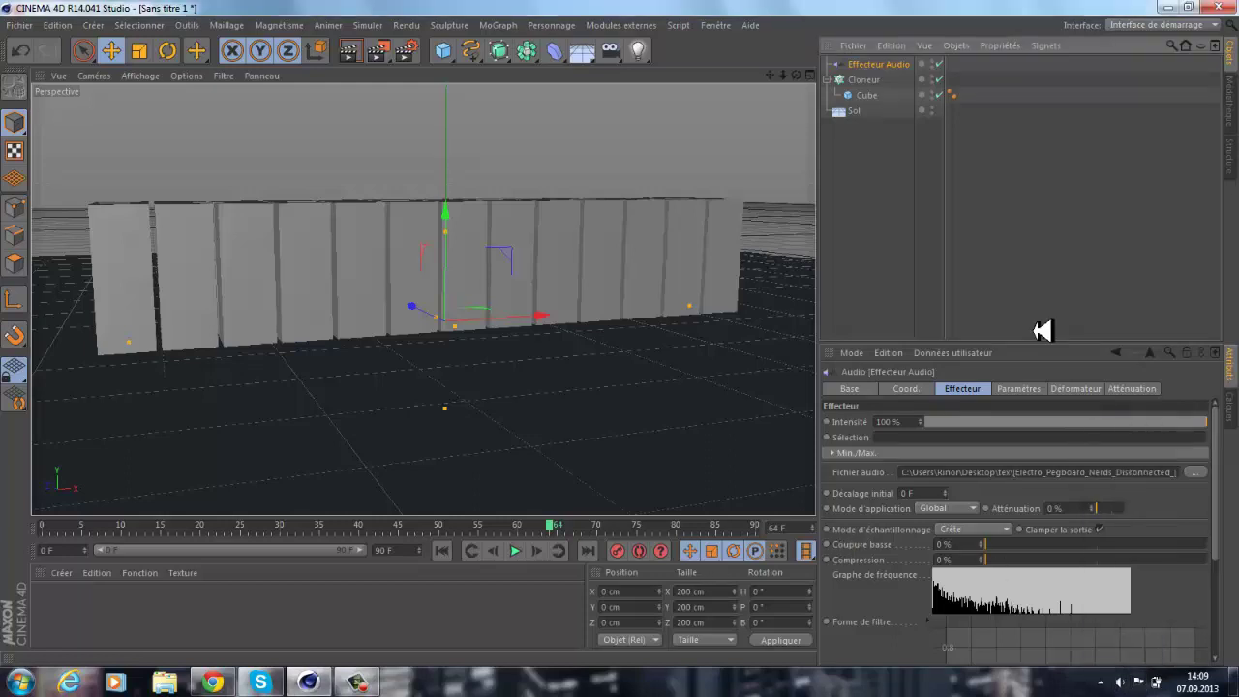
{"action": "left_click", "coordinate": [515, 550]}
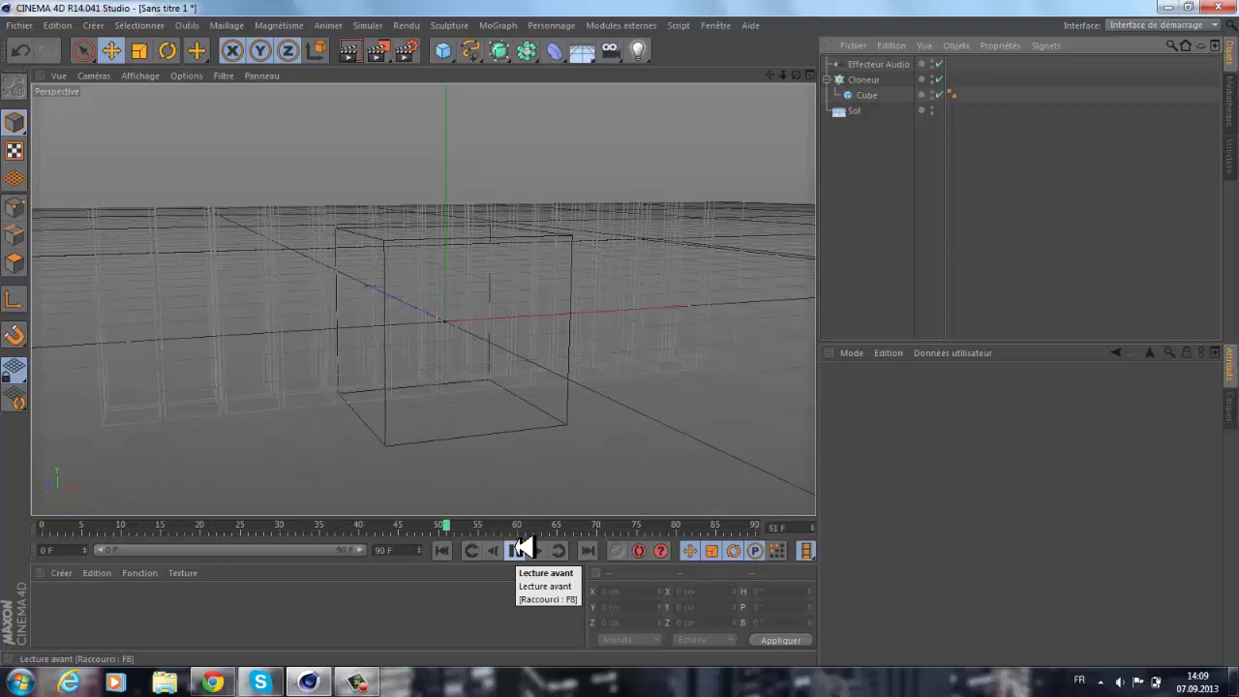
Briefly play the animation with the Audio effector selected, and turn the system volume all the way down.
{"action": "left_click", "coordinate": [520, 548]}
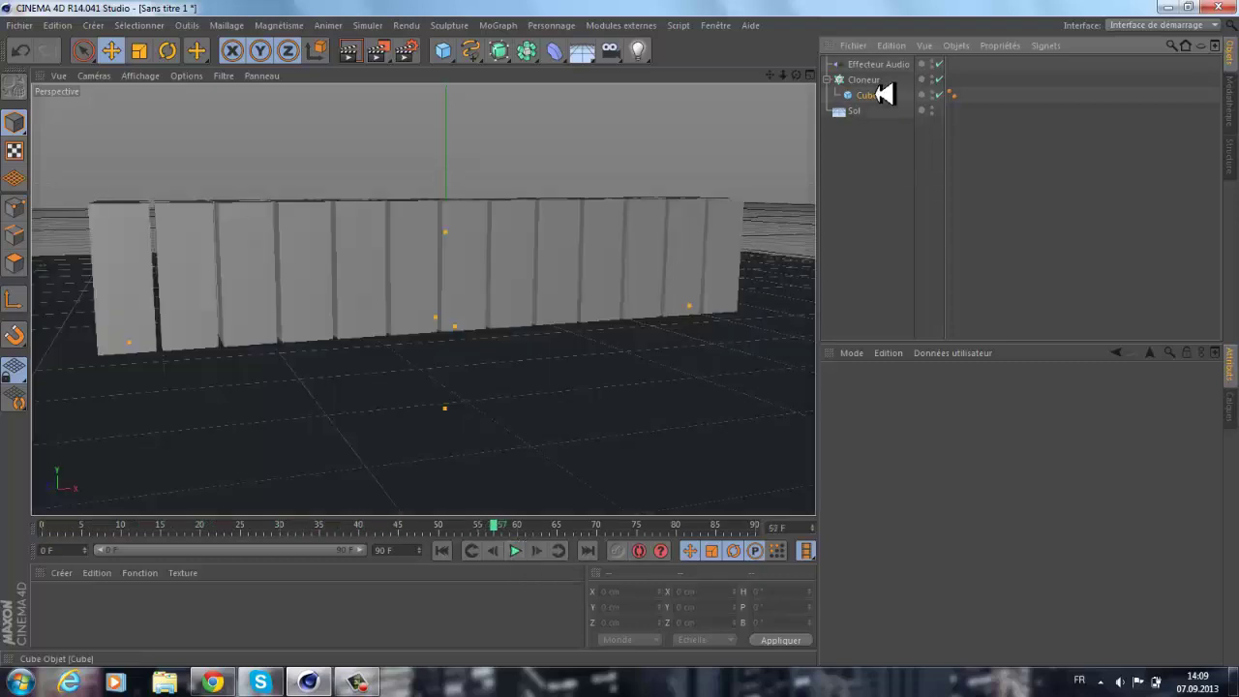
{"action": "left_click", "coordinate": [883, 94]}
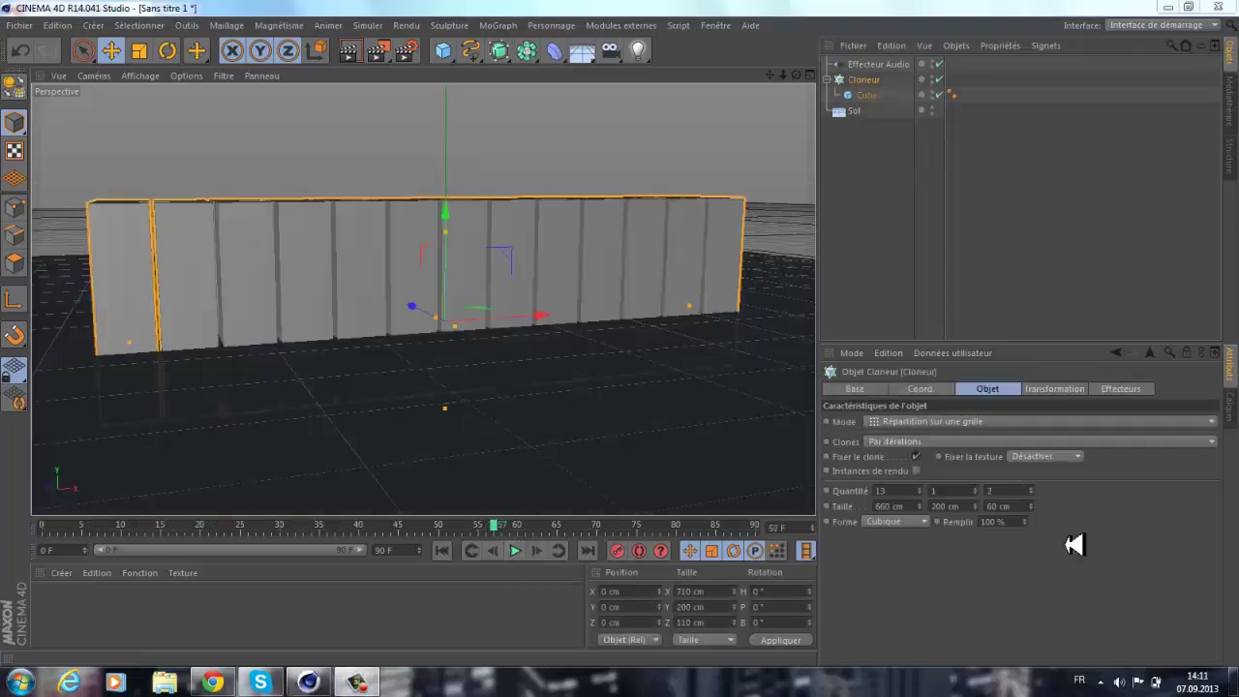
{"action": "left_click", "coordinate": [900, 65]}
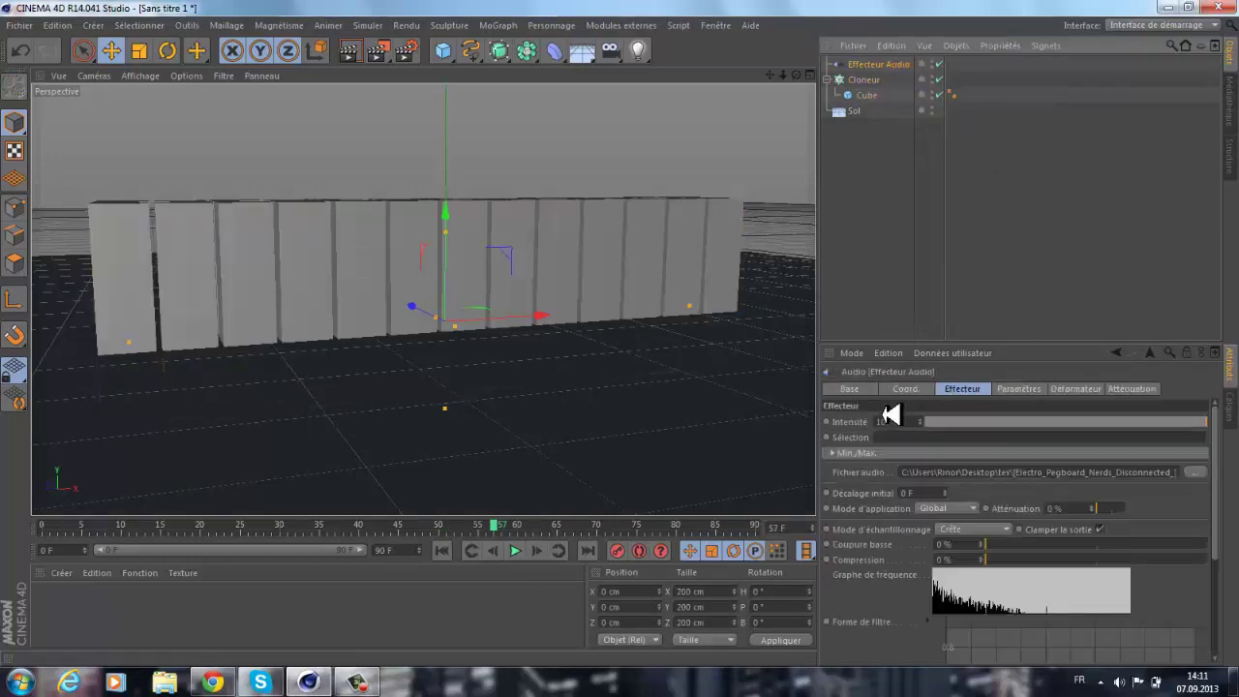
{"action": "left_click", "coordinate": [517, 548]}
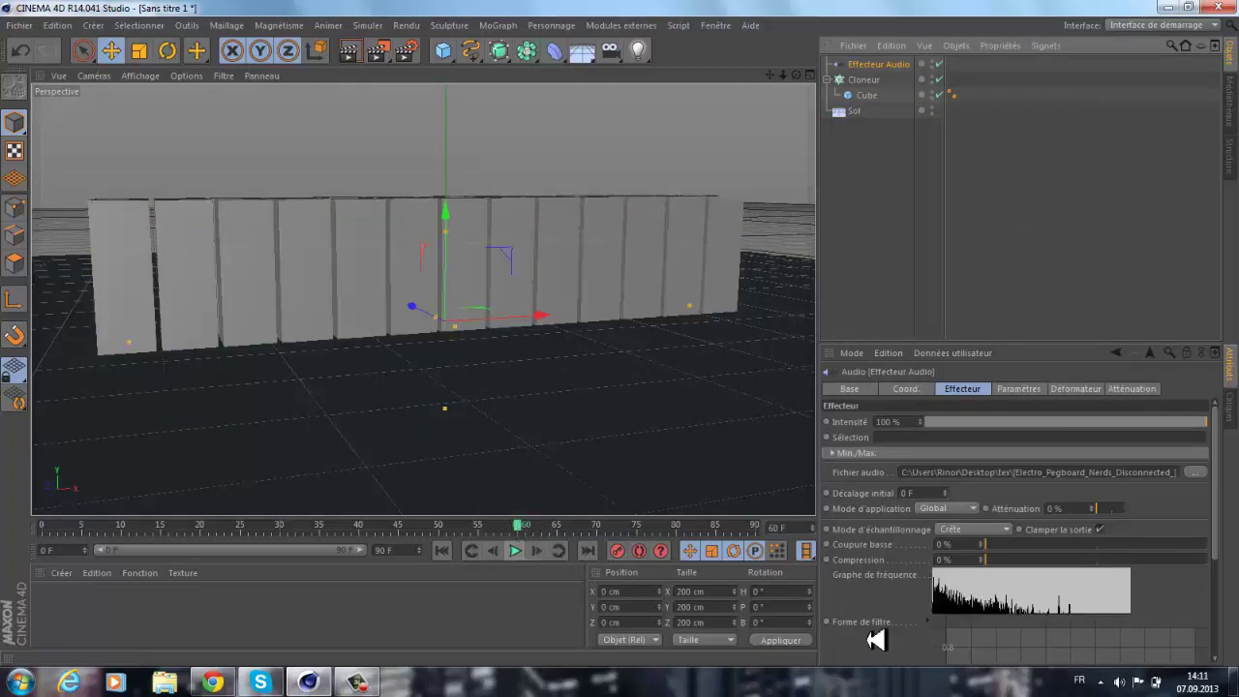
{"action": "left_click", "coordinate": [1123, 680]}
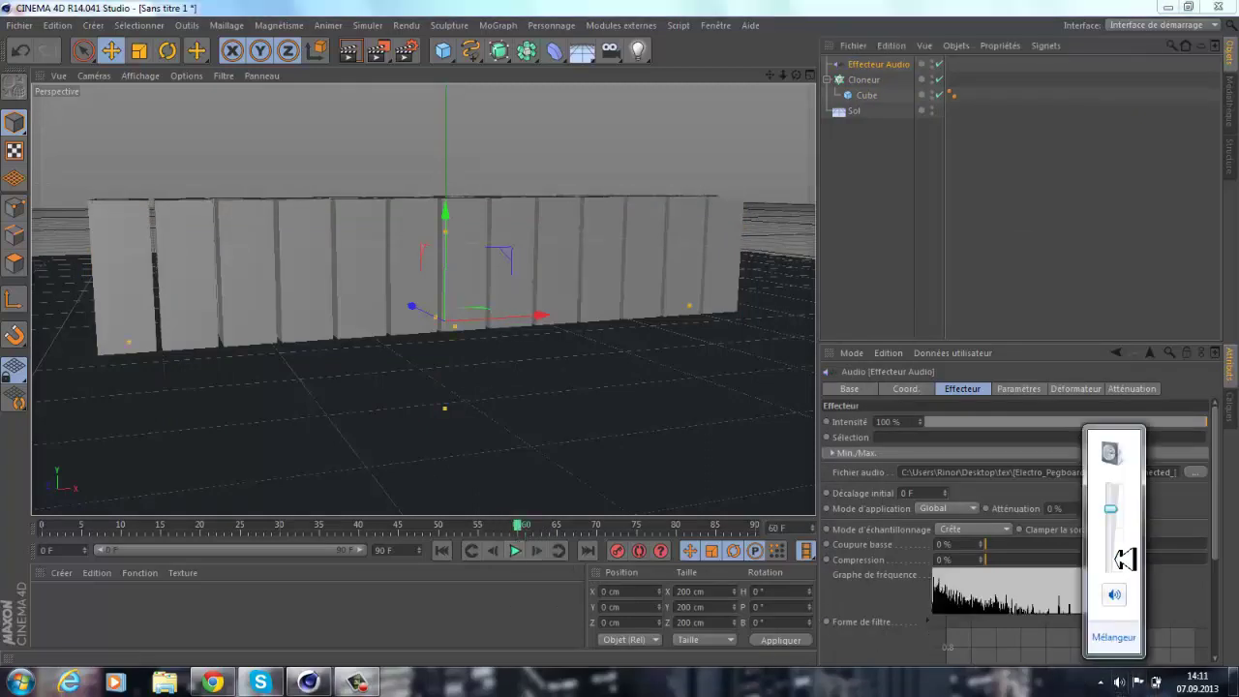
{"action": "left_click", "coordinate": [1118, 561]}
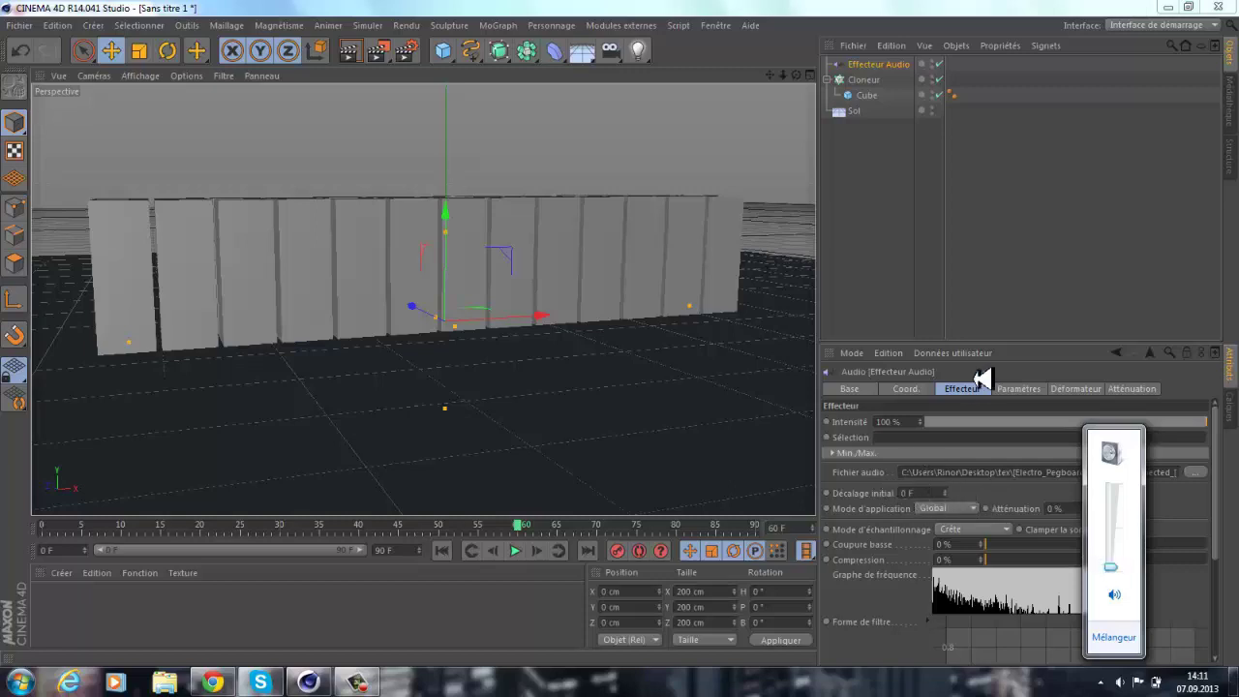
Set the Audio effector's application mode to Par étapes and play the animation to check how each clone reacts.
{"action": "left_click", "coordinate": [941, 508]}
{"action": "left_click", "coordinate": [946, 538]}
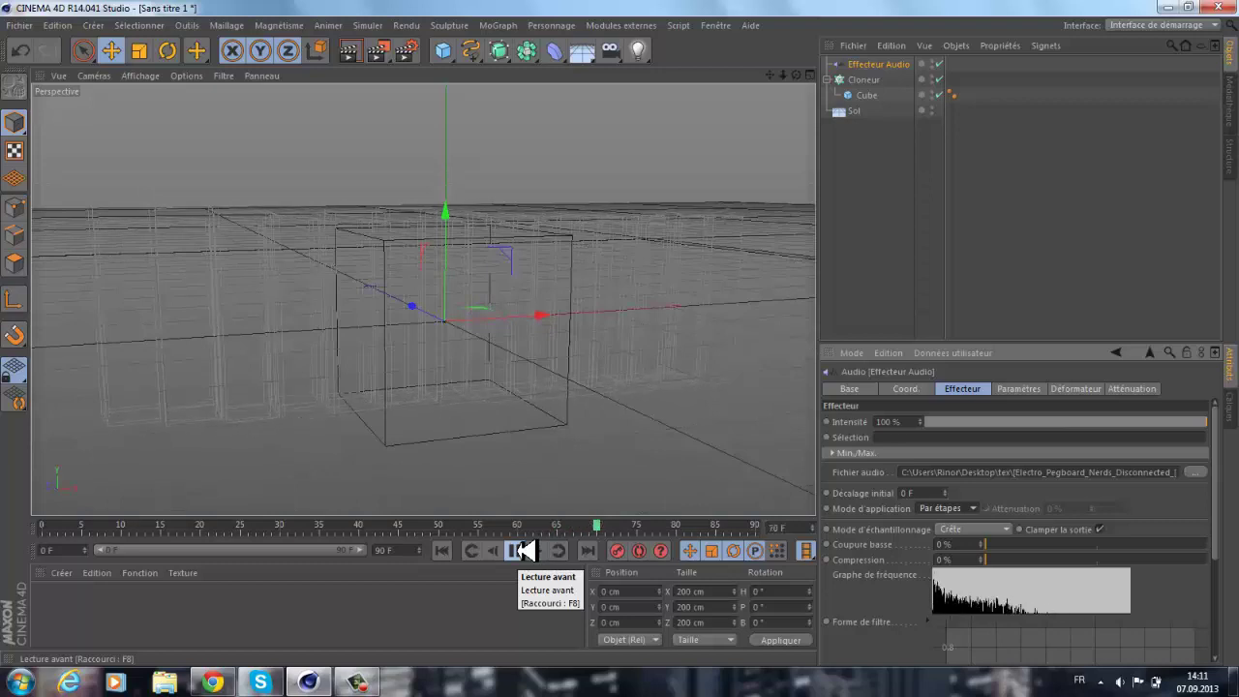
{"action": "left_click", "coordinate": [523, 549]}
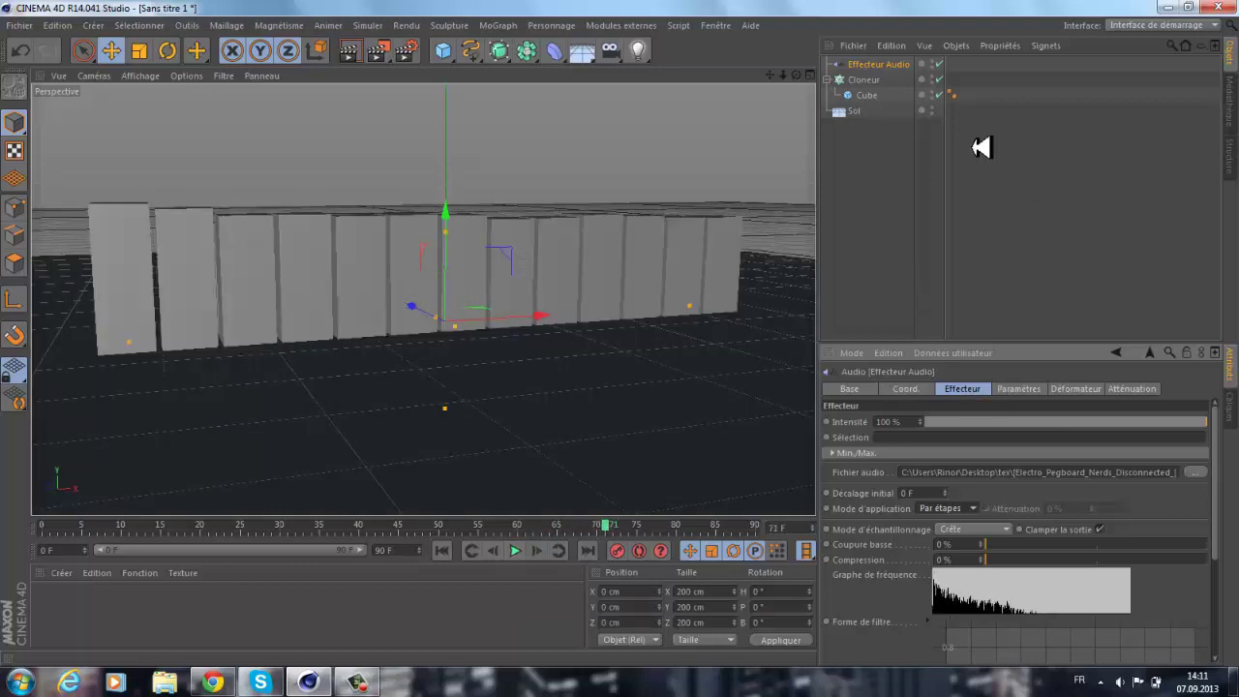
Enable scale on the Audio effector with a Y scale of 0.5 and preview the animation.
{"action": "left_click", "coordinate": [1018, 388]}
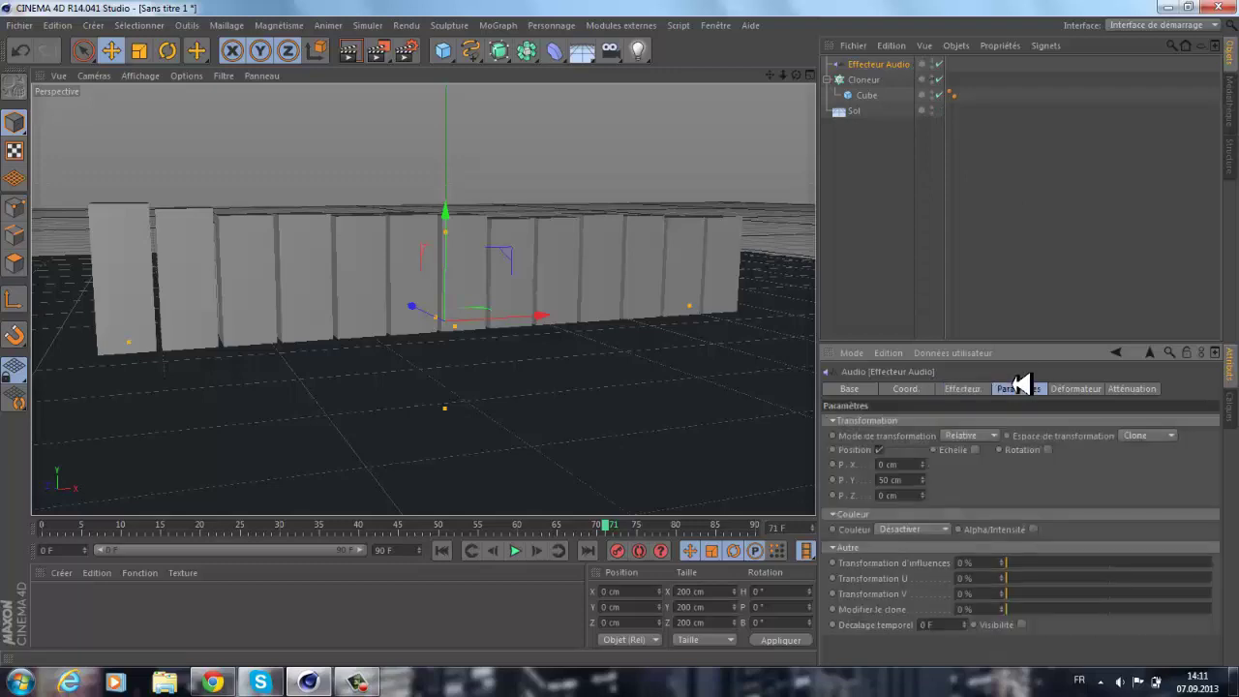
{"action": "left_click", "coordinate": [977, 449]}
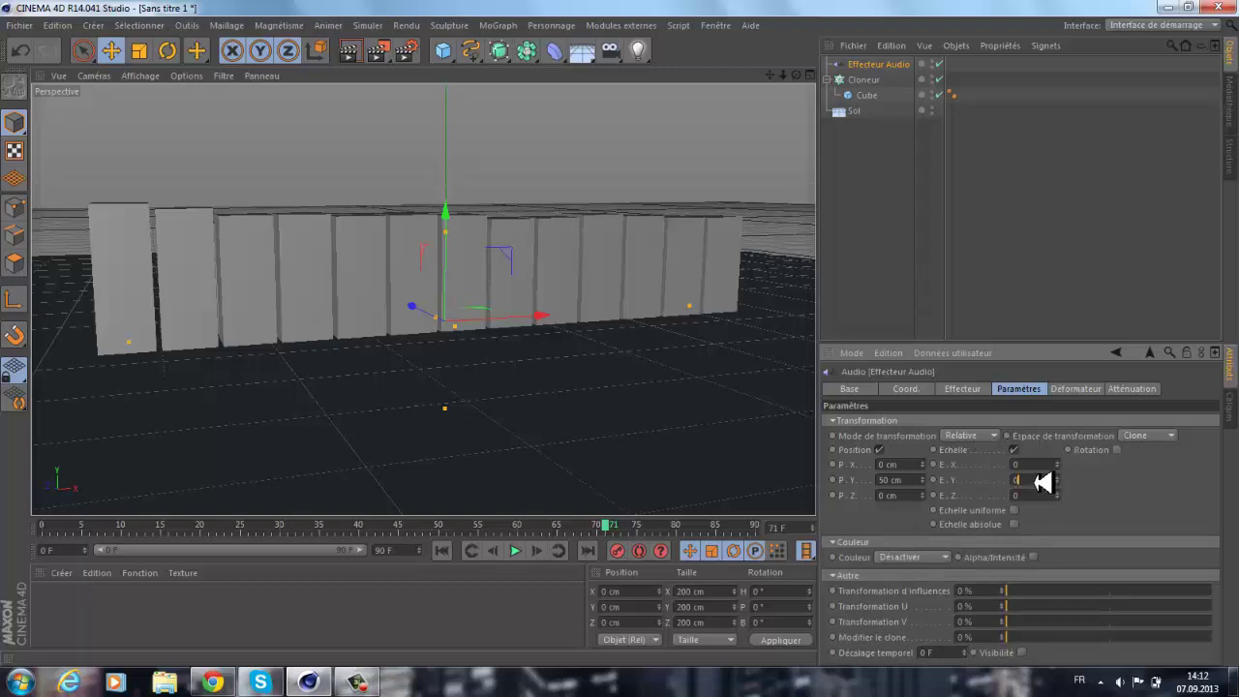
{"action": "left_click", "coordinate": [1000, 291]}
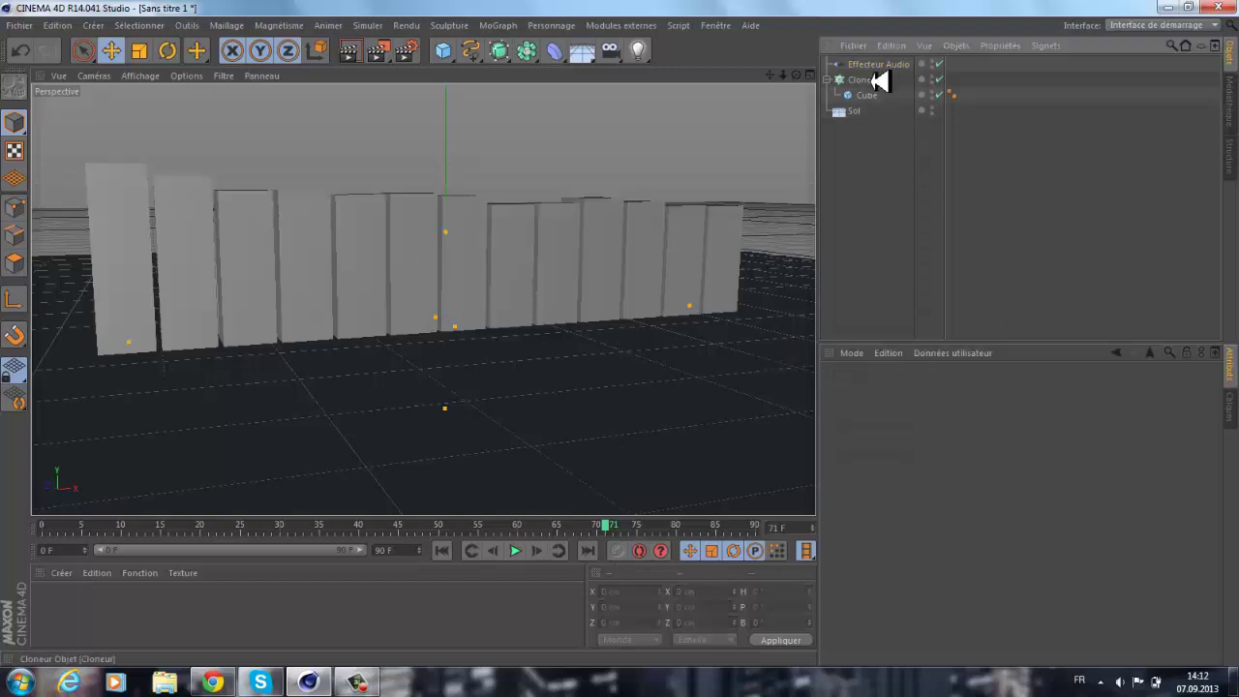
{"action": "left_click", "coordinate": [867, 64]}
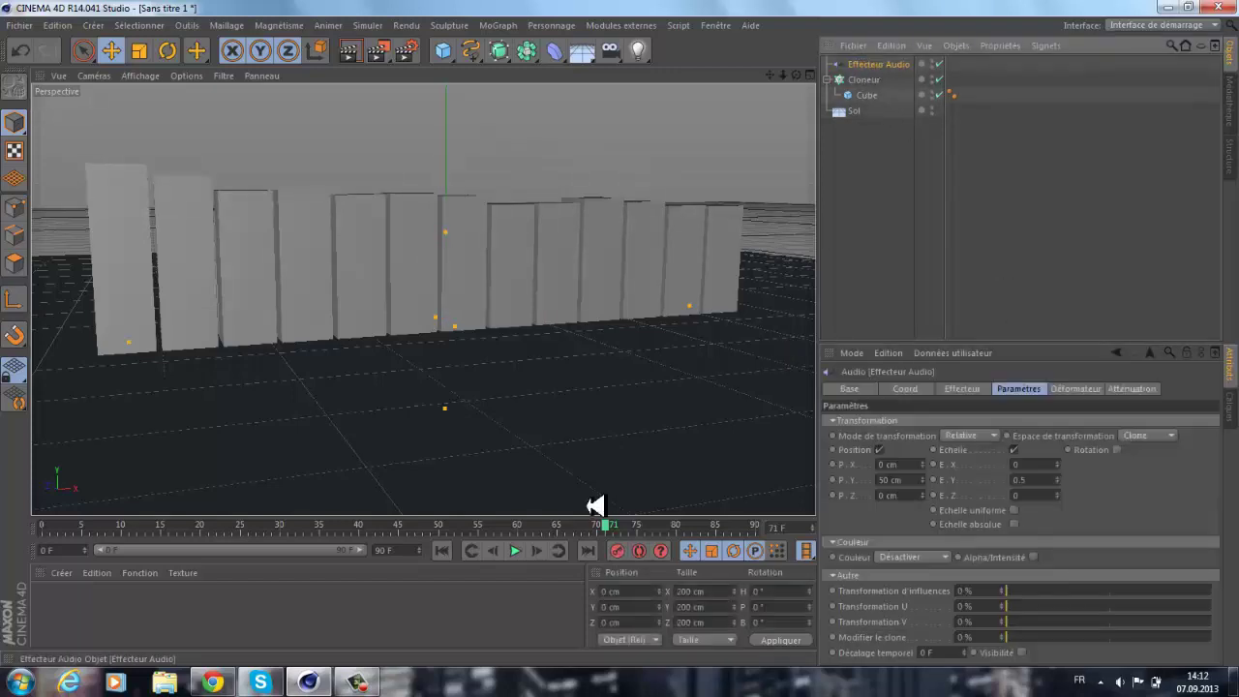
{"action": "left_click", "coordinate": [518, 551]}
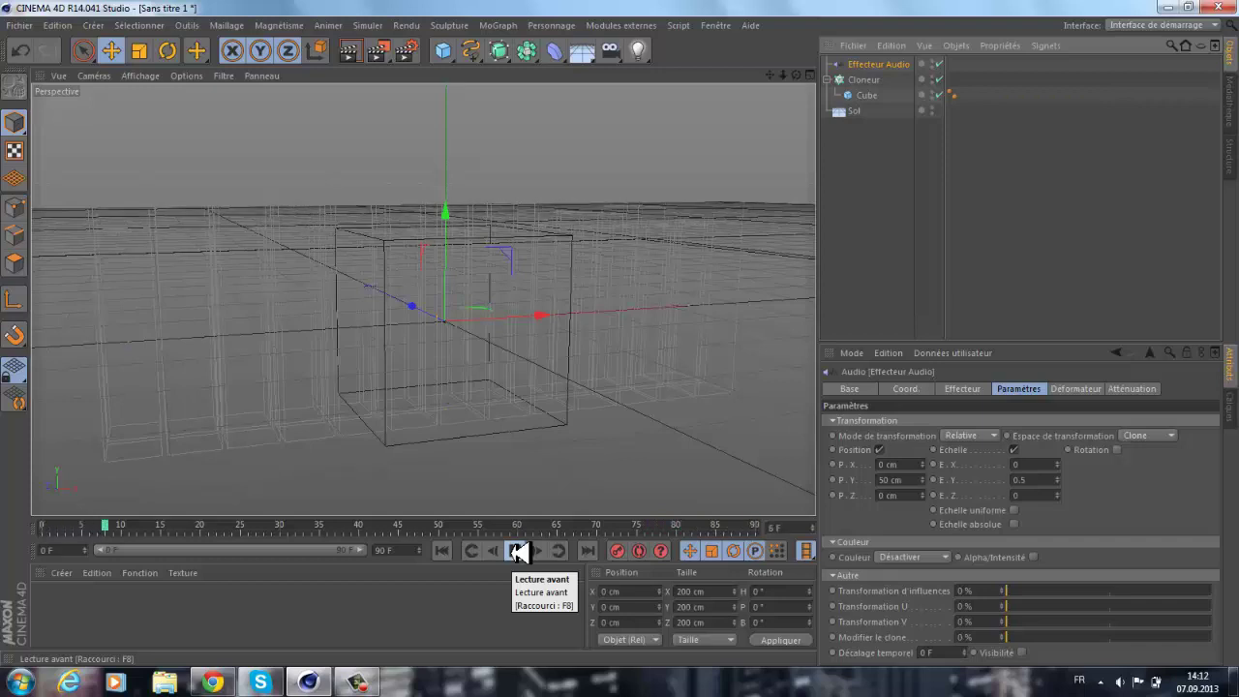
{"action": "left_click", "coordinate": [520, 552]}
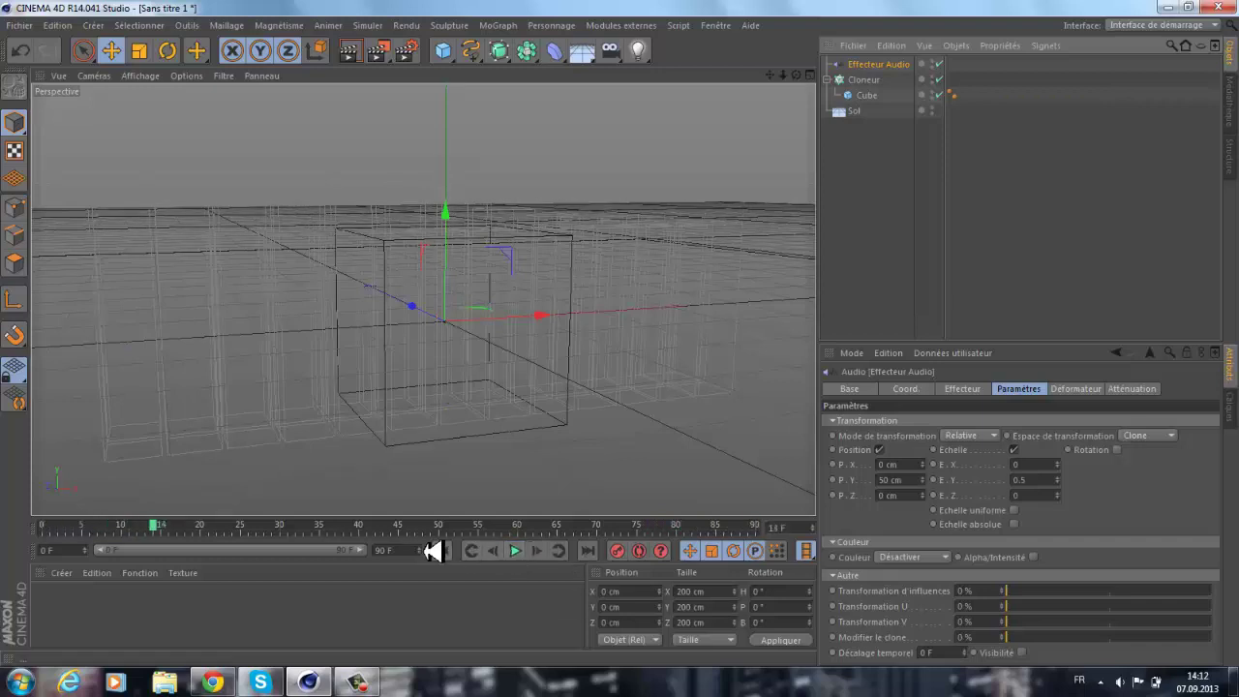
Set the project's end frame to 300 F and extend the visible timeline range to cover all 300 frames.
{"action": "left_click", "coordinate": [875, 193]}
{"action": "left_click", "coordinate": [888, 62]}
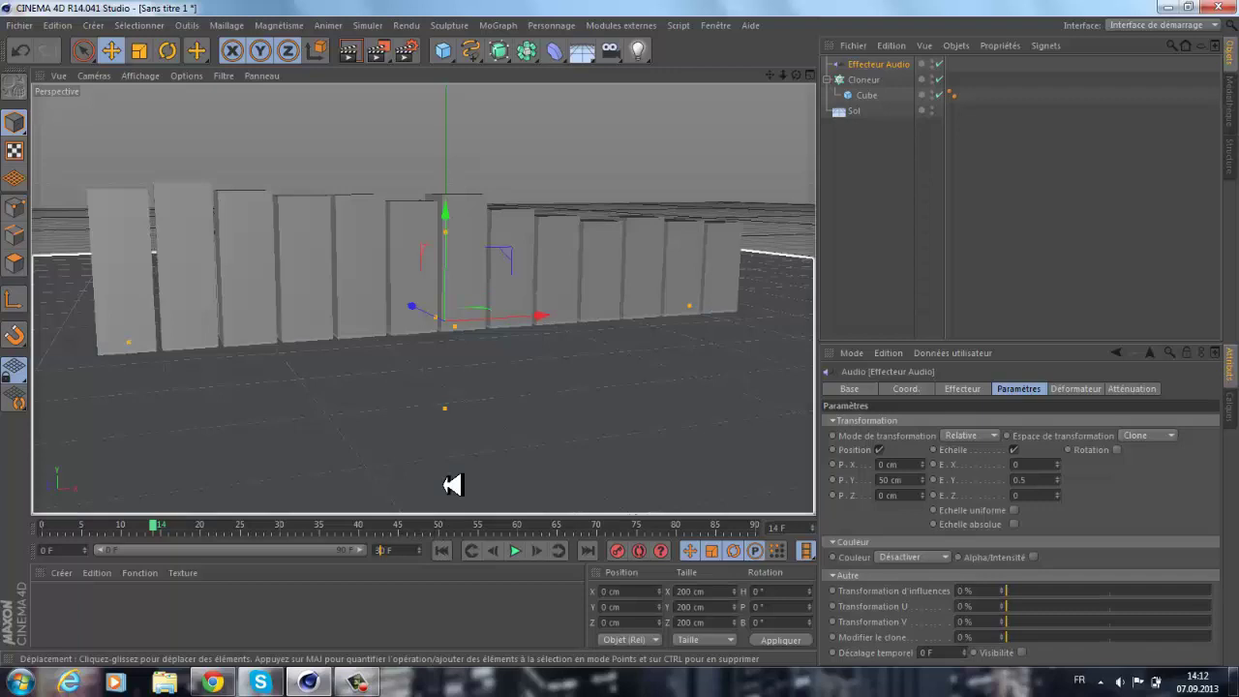
{"action": "left_click", "coordinate": [886, 281]}
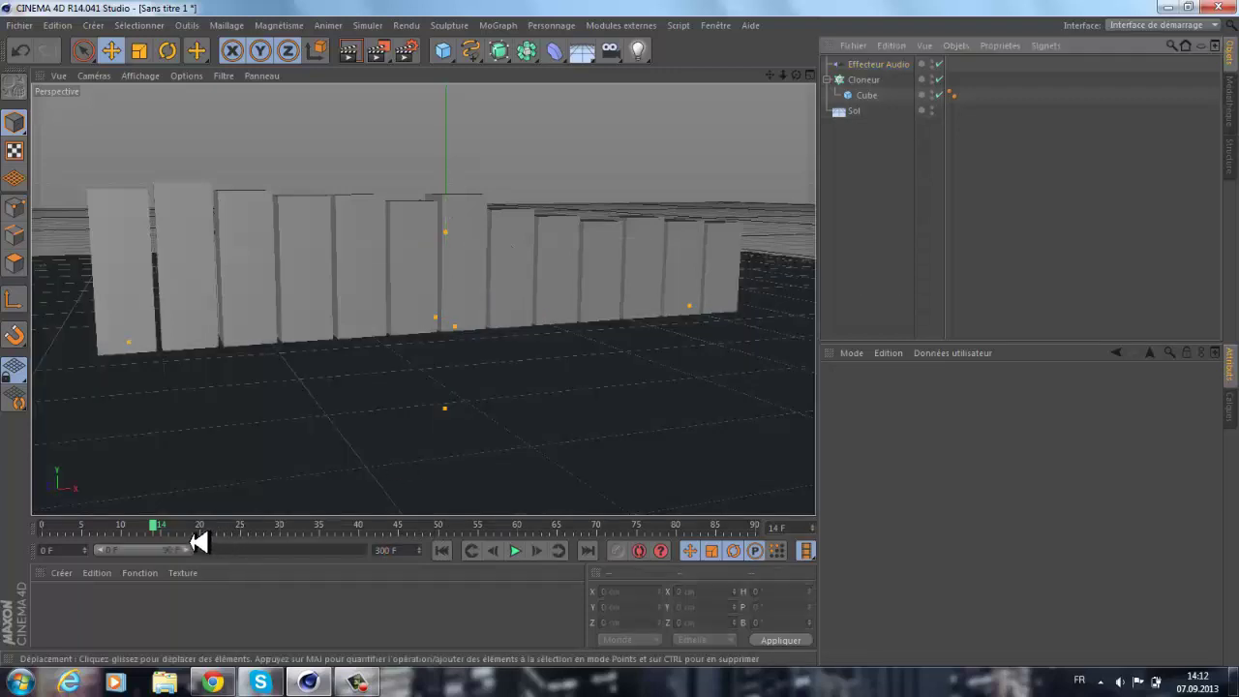
{"action": "left_click_drag", "start_coordinate": [188, 549], "coordinate": [122, 545]}
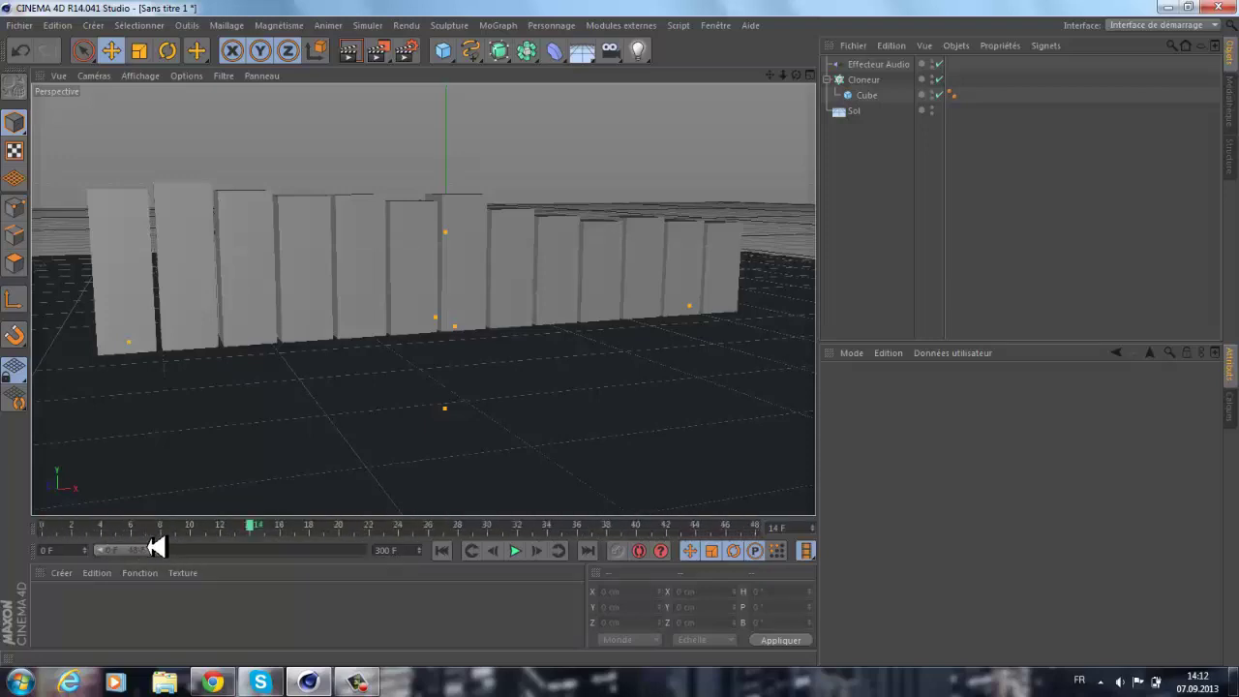
{"action": "left_click_drag", "start_coordinate": [211, 557], "coordinate": [431, 568]}
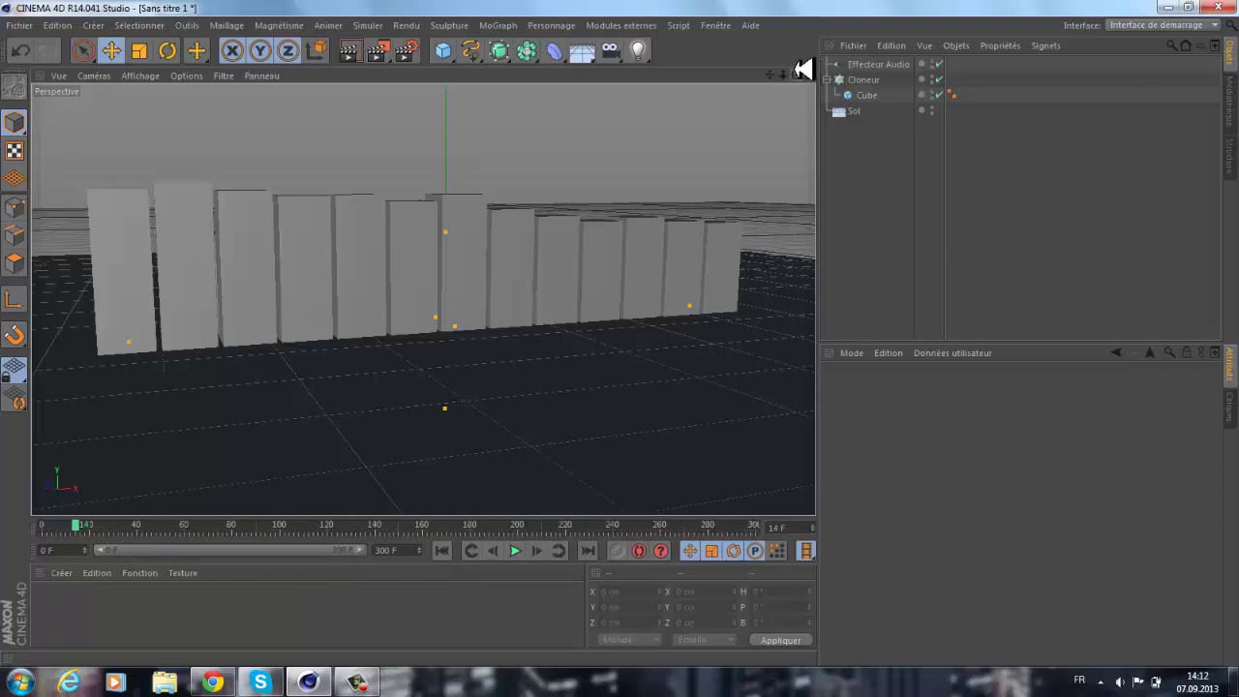
Add a MoGraph MoText object to the scene.
{"action": "left_click_drag", "start_coordinate": [797, 75], "coordinate": [628, 332]}
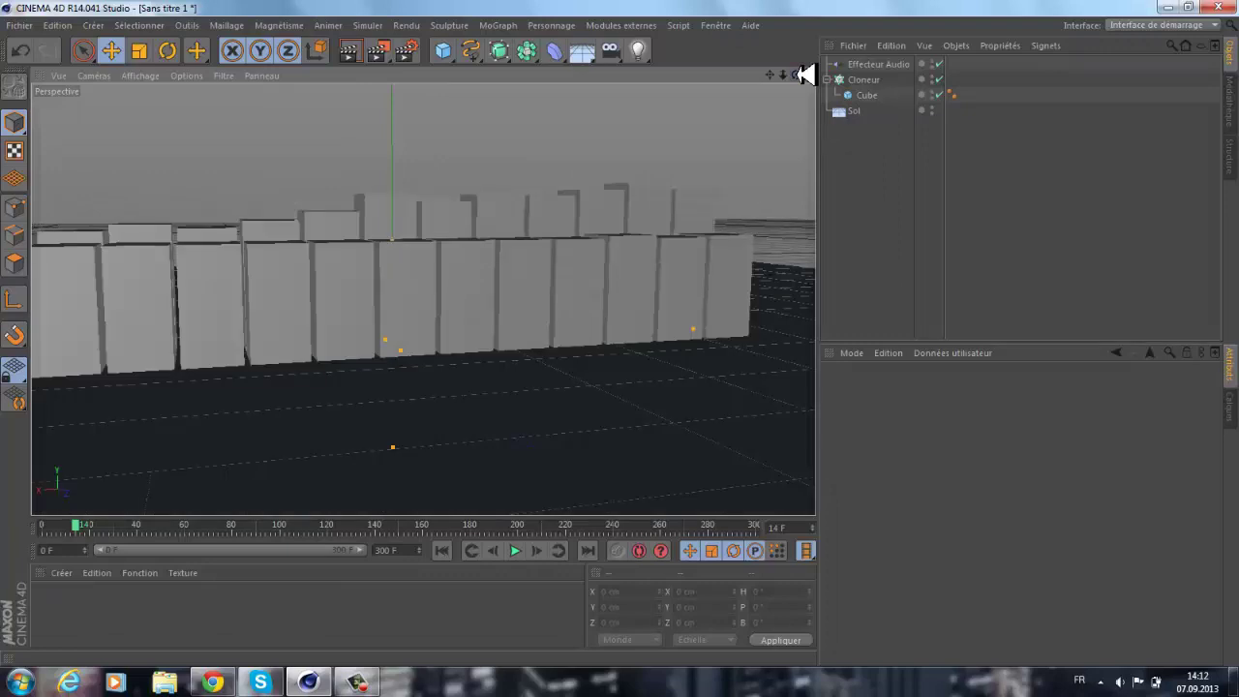
{"action": "left_click_drag", "start_coordinate": [770, 75], "coordinate": [630, 331]}
{"action": "left_click_drag", "start_coordinate": [782, 68], "coordinate": [630, 336]}
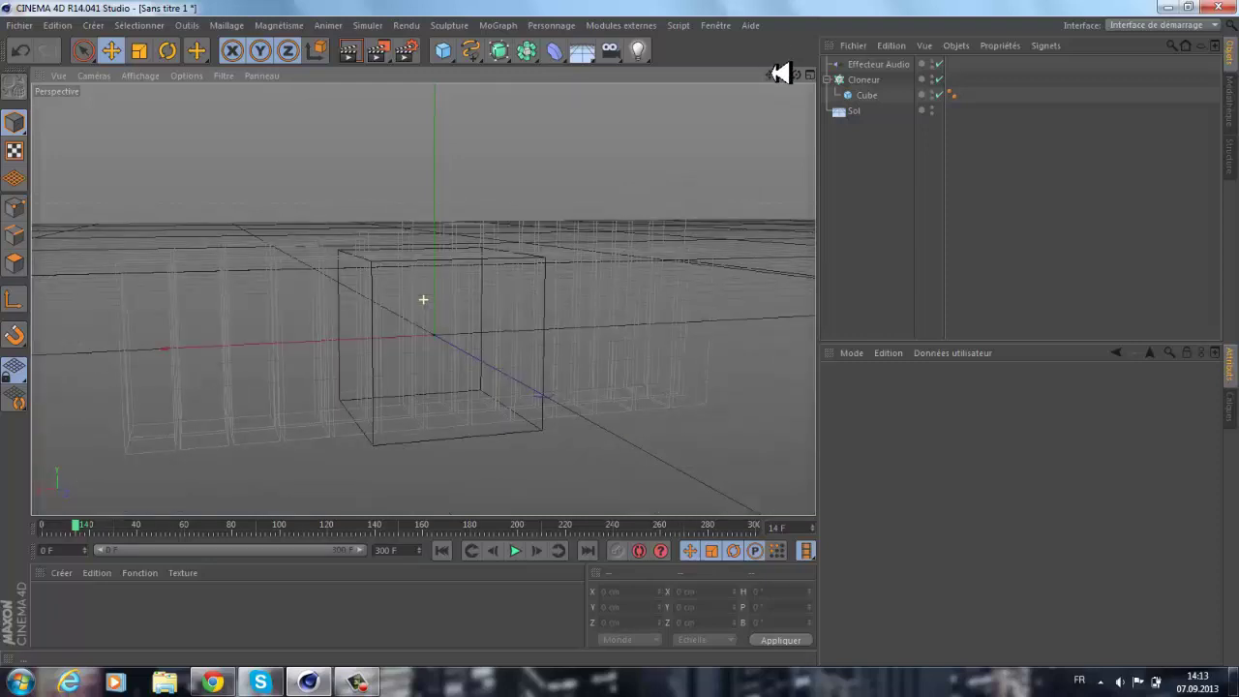
{"action": "mouse_move", "coordinate": [784, 77]}
{"action": "left_mouse_down"}
{"action": "mouse_move", "coordinate": [628, 332]}
{"action": "mouse_move", "coordinate": [619, 320]}
{"action": "mouse_move", "coordinate": [629, 332]}
{"action": "left_mouse_up"}
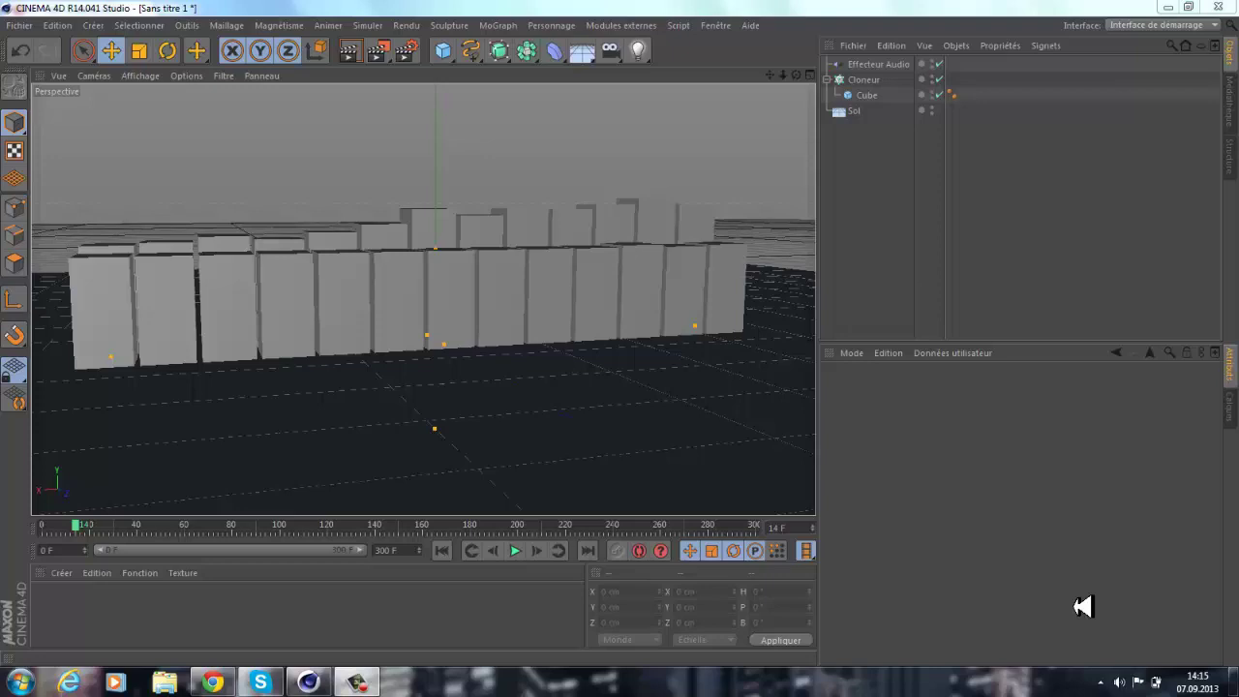
{"action": "left_click", "coordinate": [499, 25]}
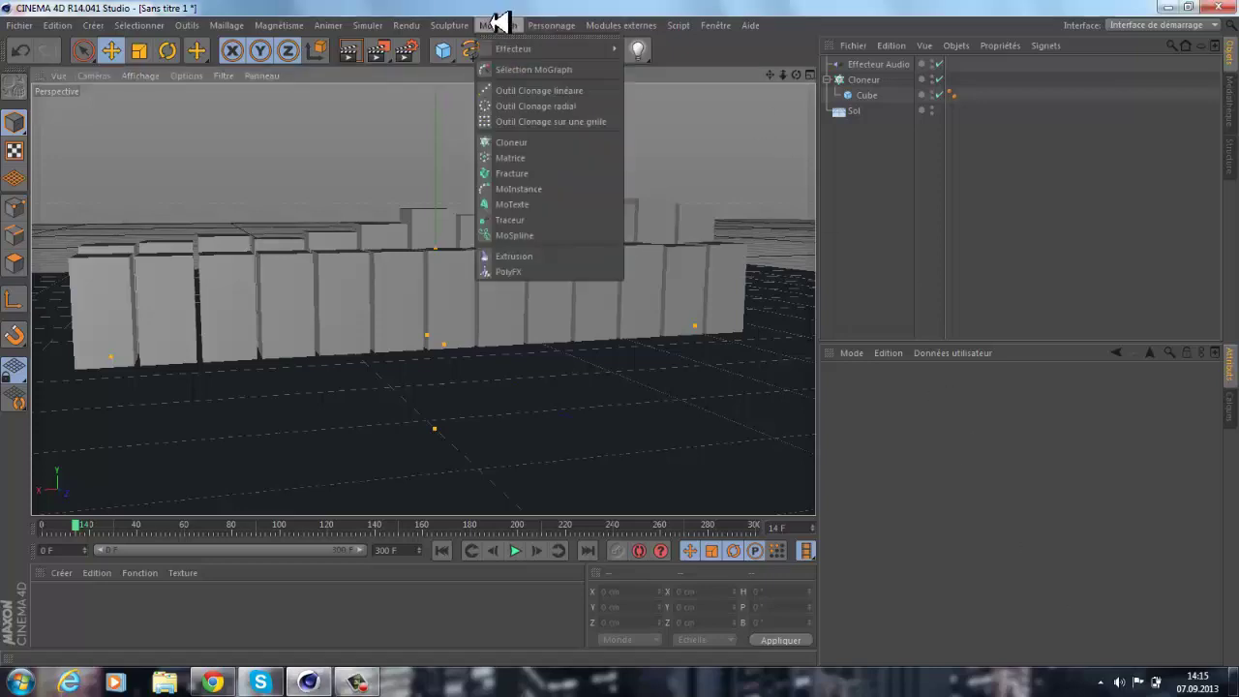
{"action": "left_click", "coordinate": [542, 202]}
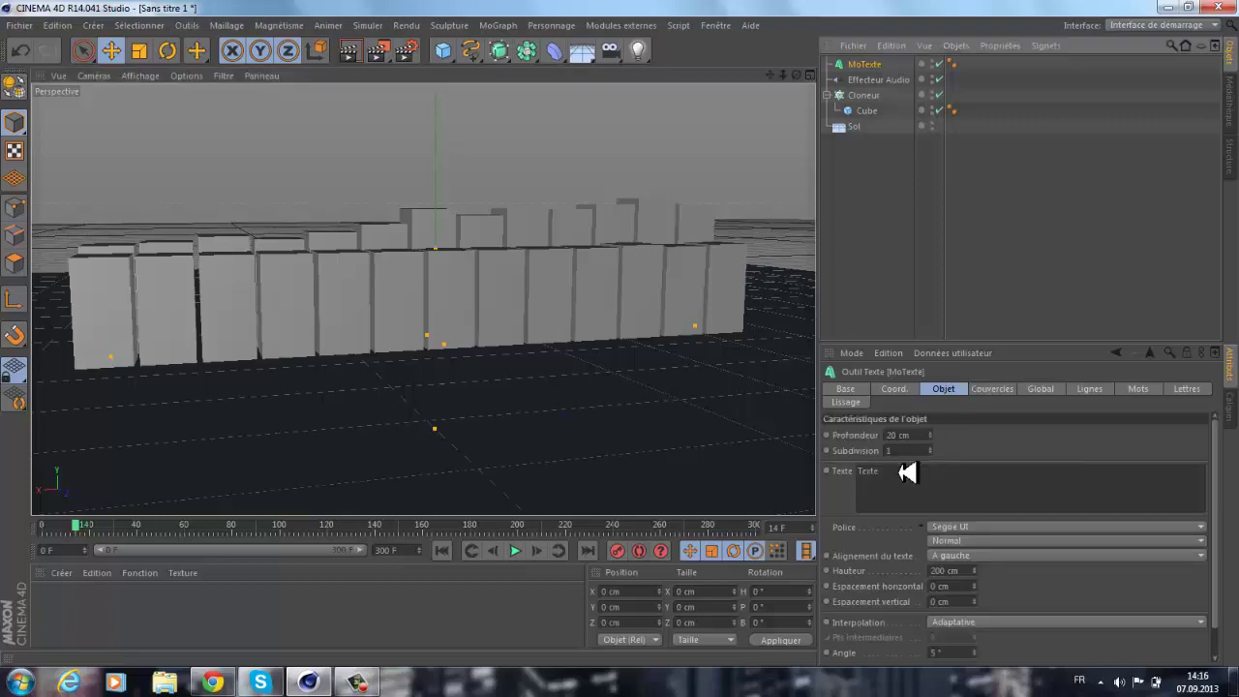
Replace the MoText object's default text with "Cydiap" and set its depth to 70 cm.
{"action": "left_click", "coordinate": [906, 473]}
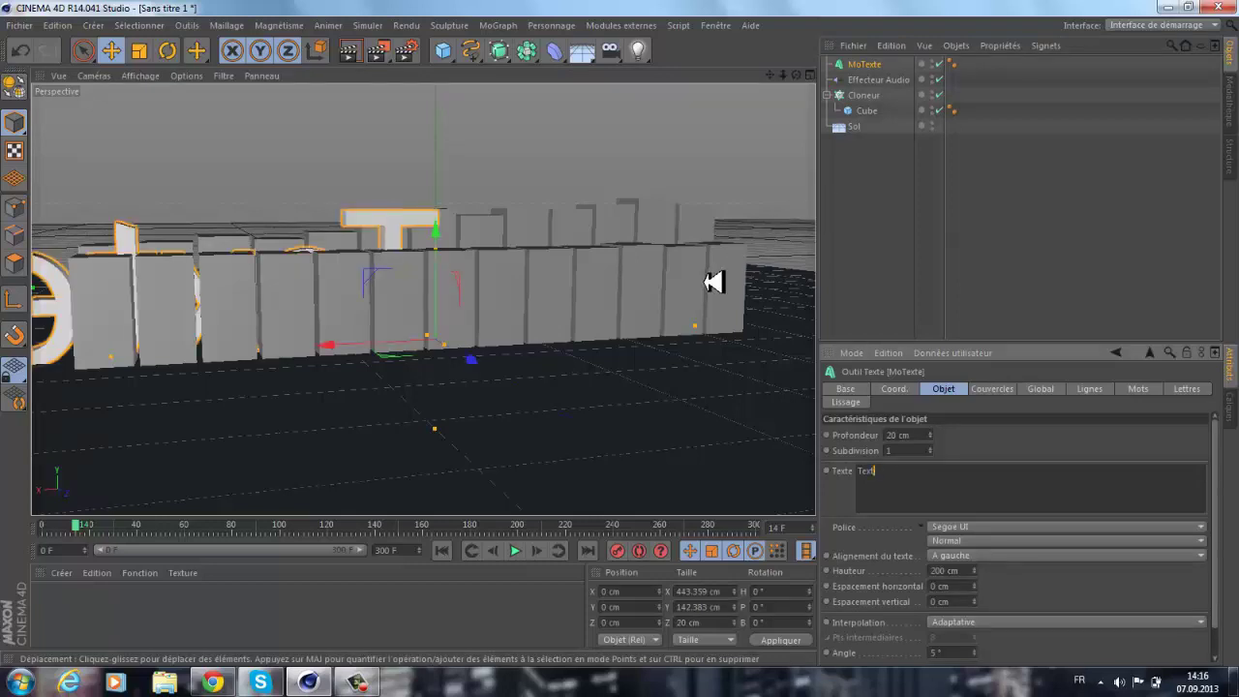
{"action": "key", "text": "BackSpace"}
{"action": "key", "text": "BackSpace"}
{"action": "key", "text": "BackSpace"}
{"action": "key", "text": "BackSpace"}
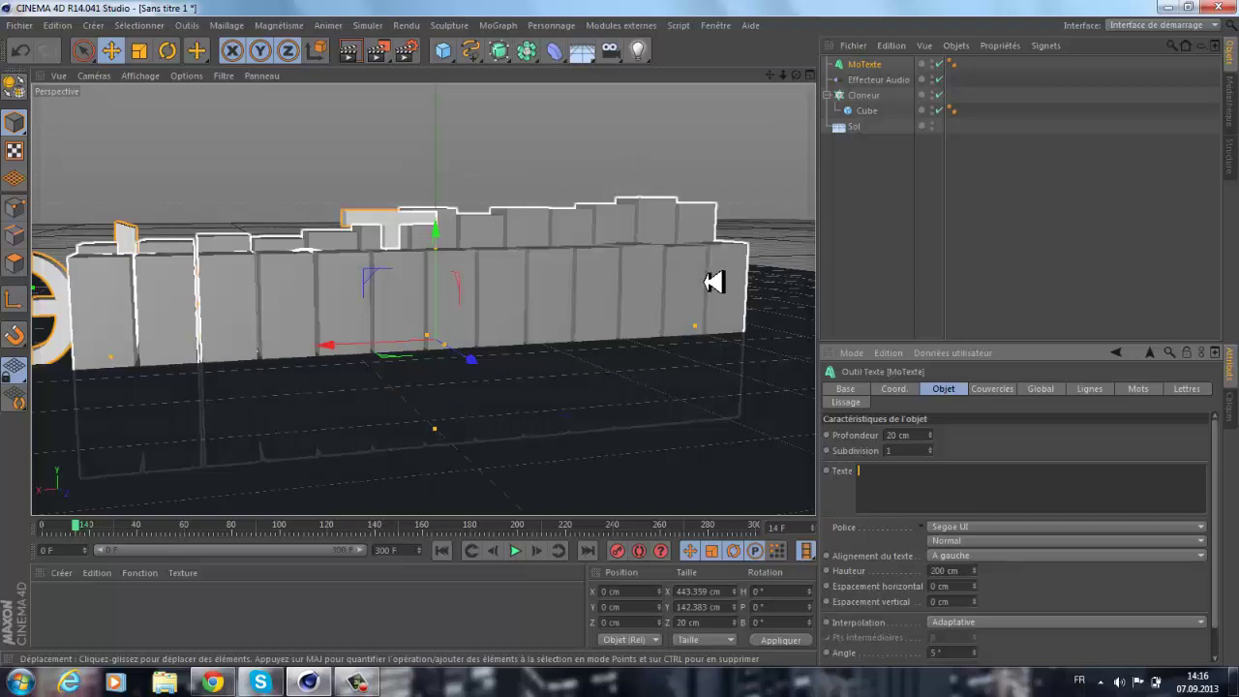
{"action": "key", "text": "t"}
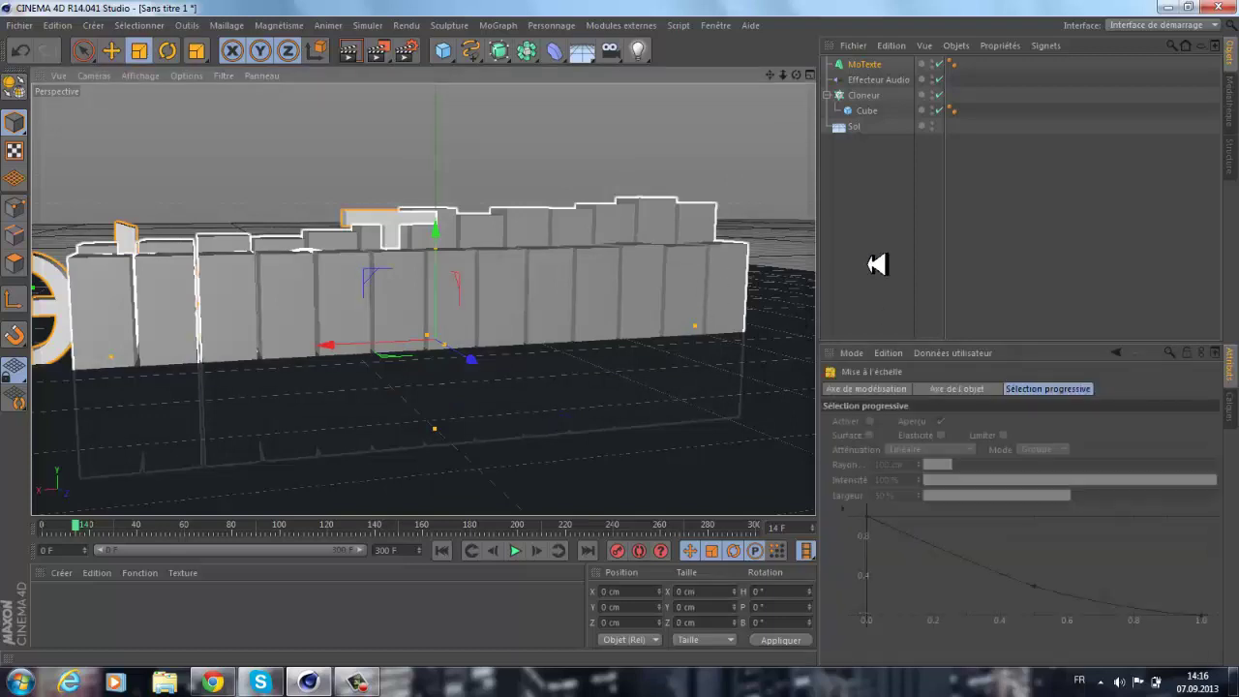
{"action": "left_click", "coordinate": [883, 64]}
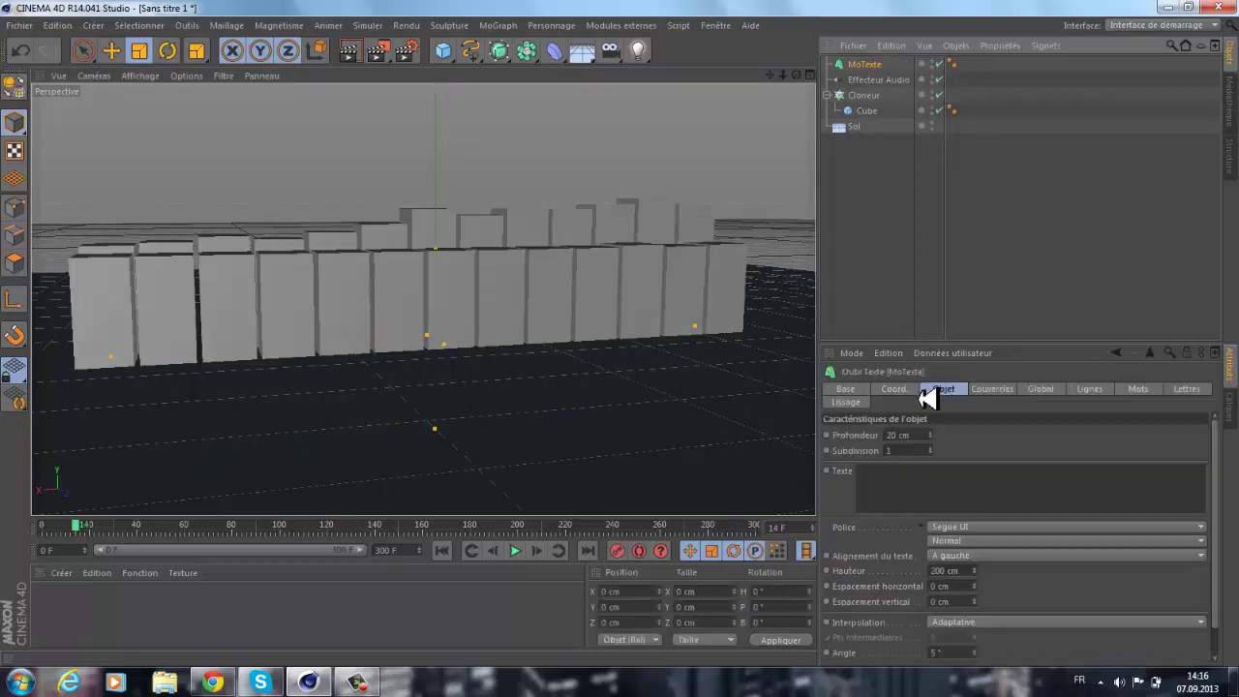
{"action": "left_click", "coordinate": [898, 473]}
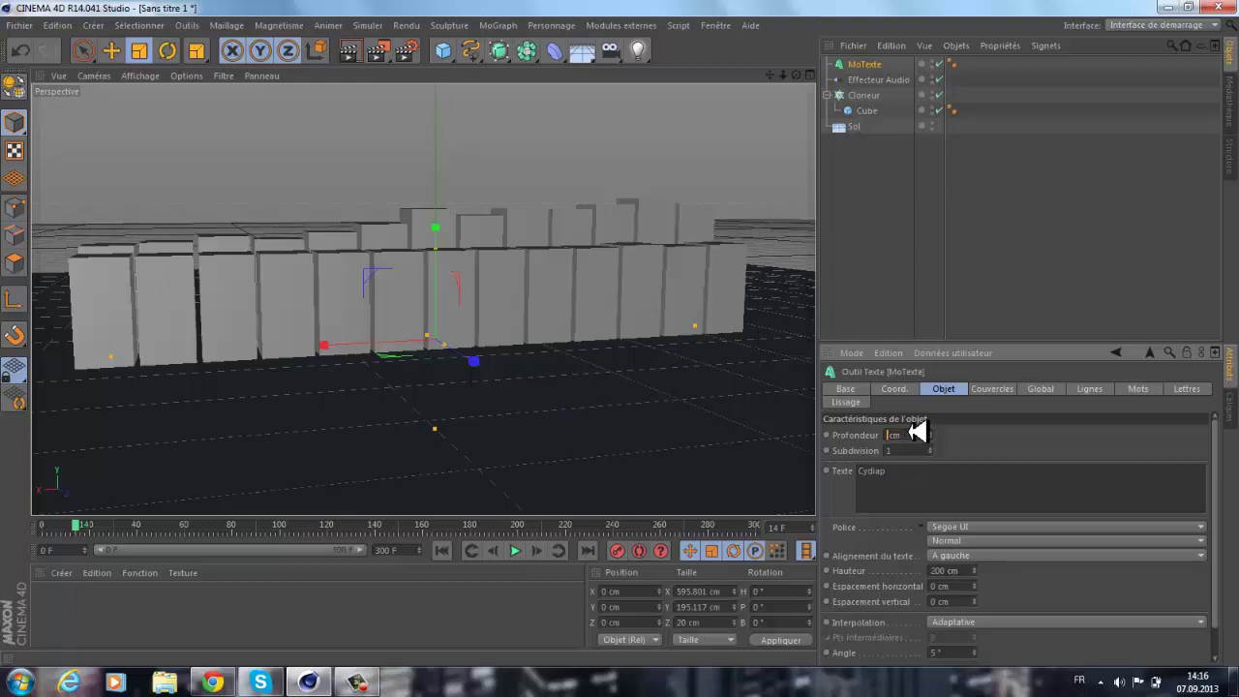
{"action": "type", "text": "70"}
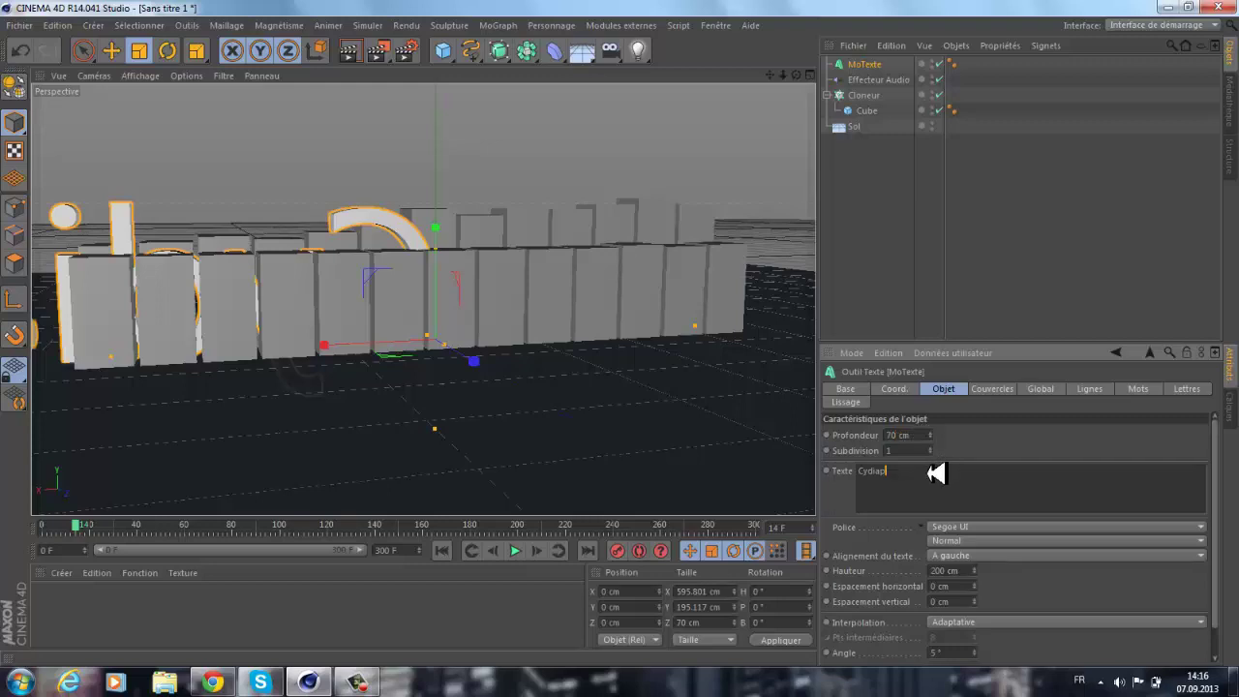
Rotate the MoText object about 180° around its vertical axis so the text reads the right way round.
{"action": "left_click_drag", "start_coordinate": [552, 262], "coordinate": [409, 304]}
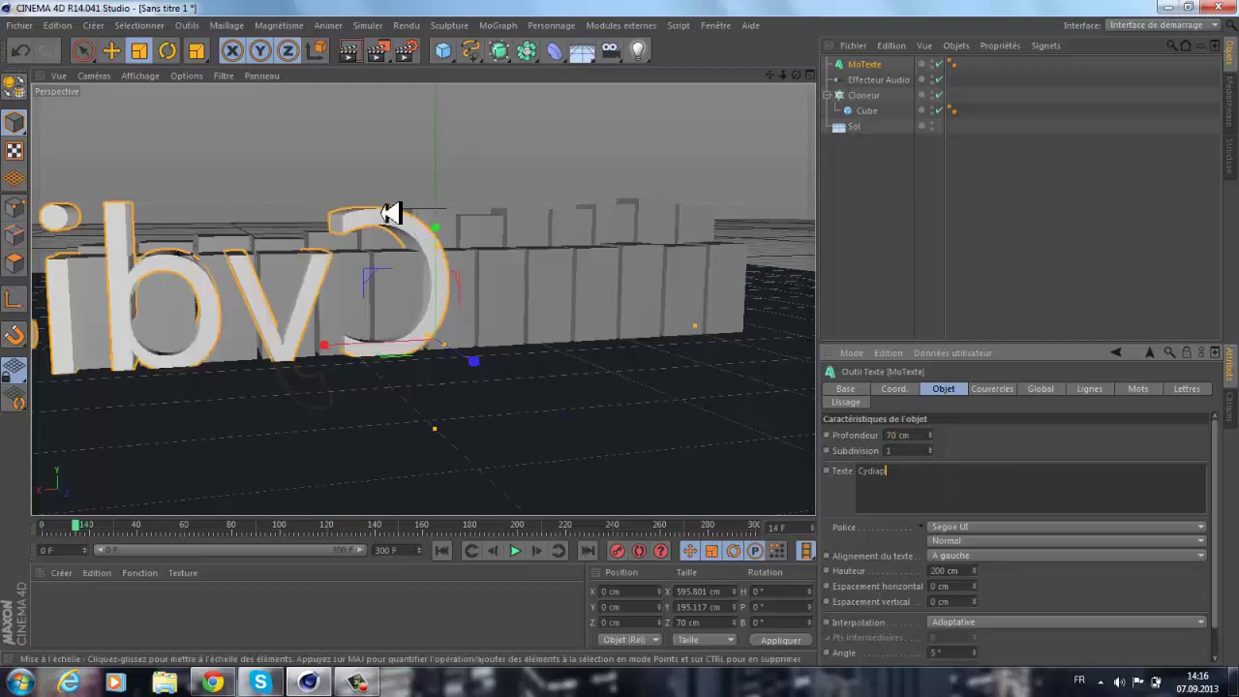
{"action": "left_click", "coordinate": [180, 52]}
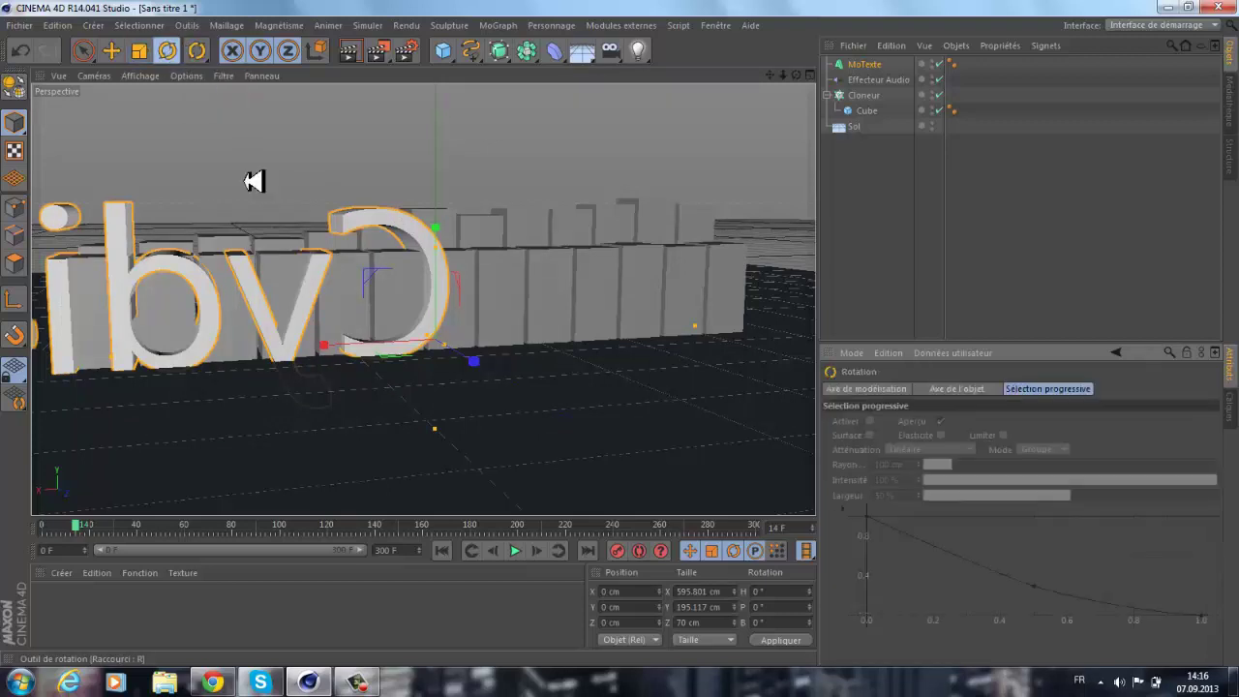
{"action": "left_click_drag", "start_coordinate": [397, 342], "coordinate": [742, 279]}
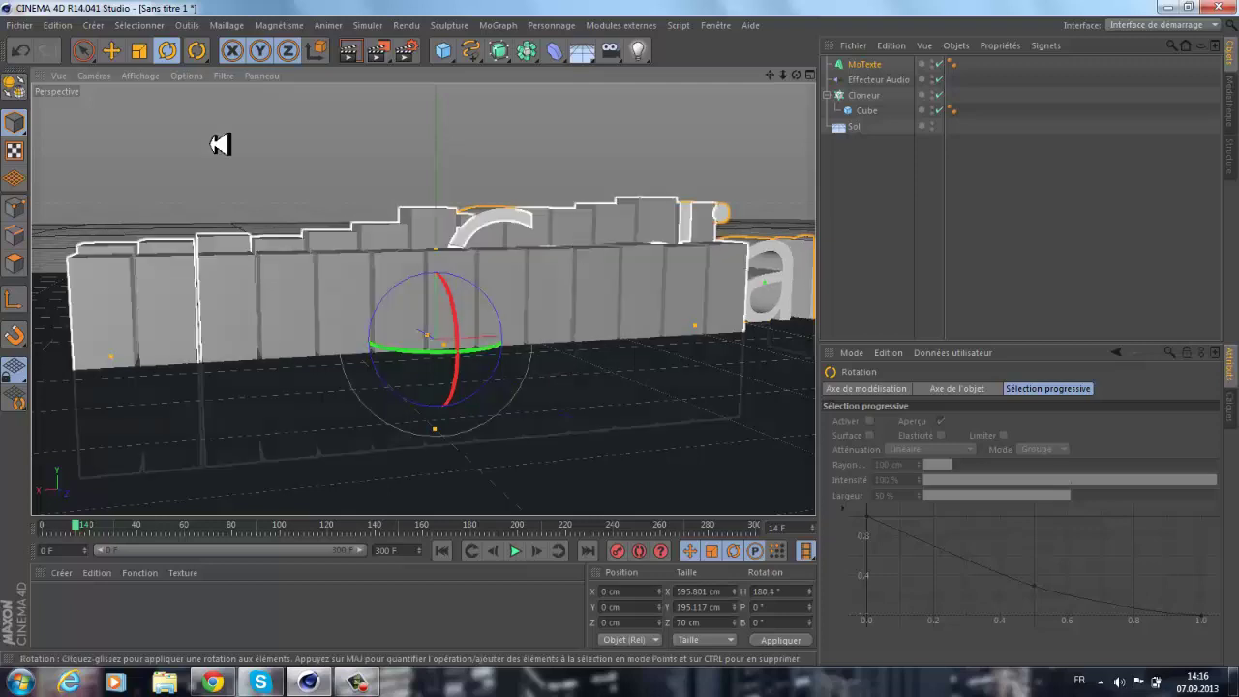
Move the MoText object out in front of the cube rows, to about X 347 cm, Y 28 cm, Z 208 cm.
{"action": "left_click", "coordinate": [112, 50]}
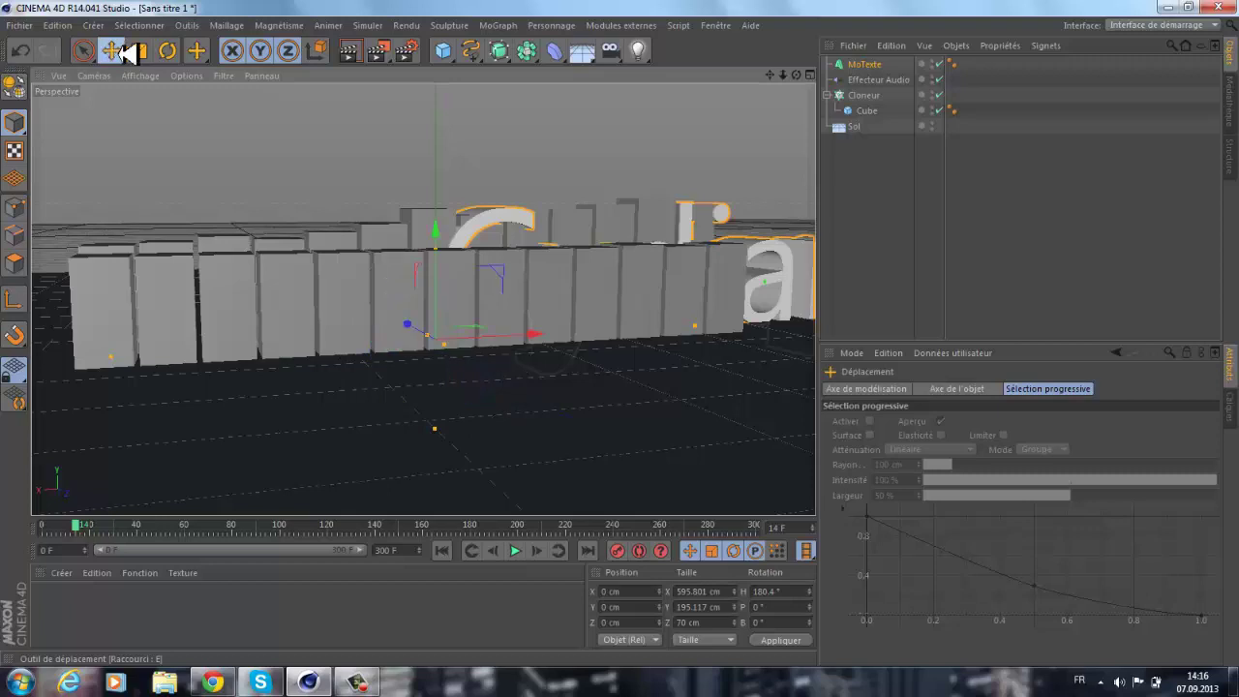
{"action": "left_click_drag", "start_coordinate": [523, 330], "coordinate": [172, 343]}
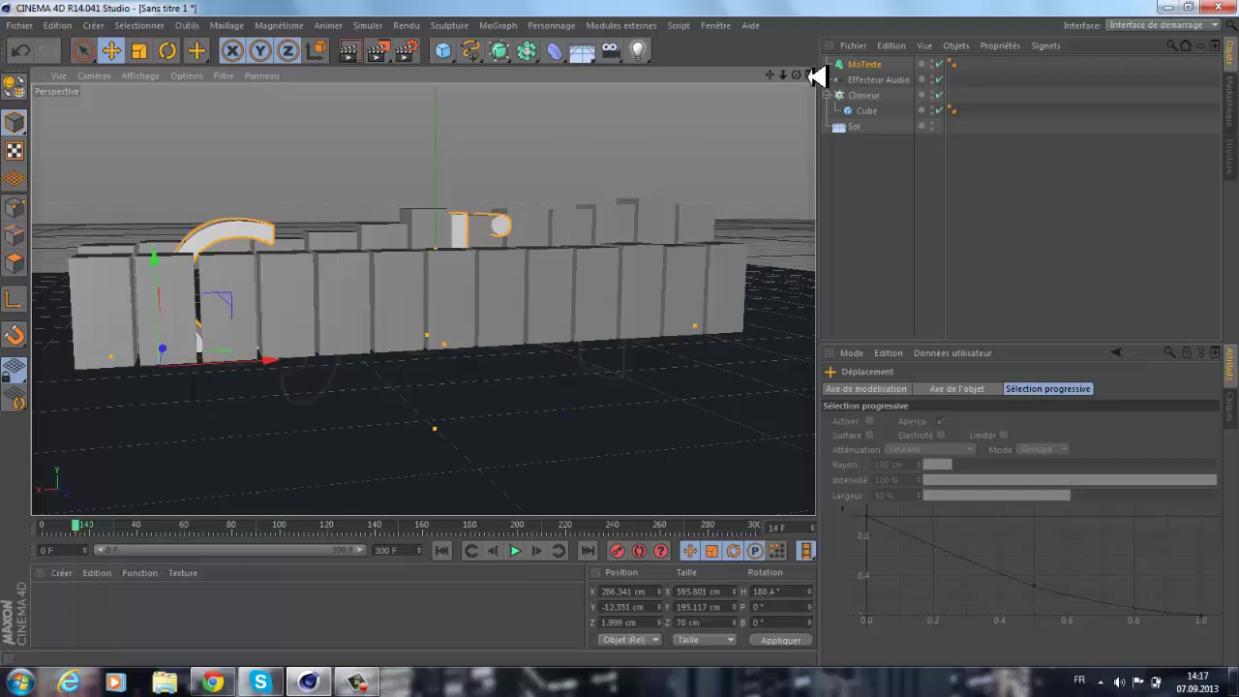
{"action": "mouse_move", "coordinate": [796, 74]}
{"action": "left_mouse_down"}
{"action": "mouse_move", "coordinate": [630, 332]}
{"action": "mouse_move", "coordinate": [668, 117]}
{"action": "left_mouse_up"}
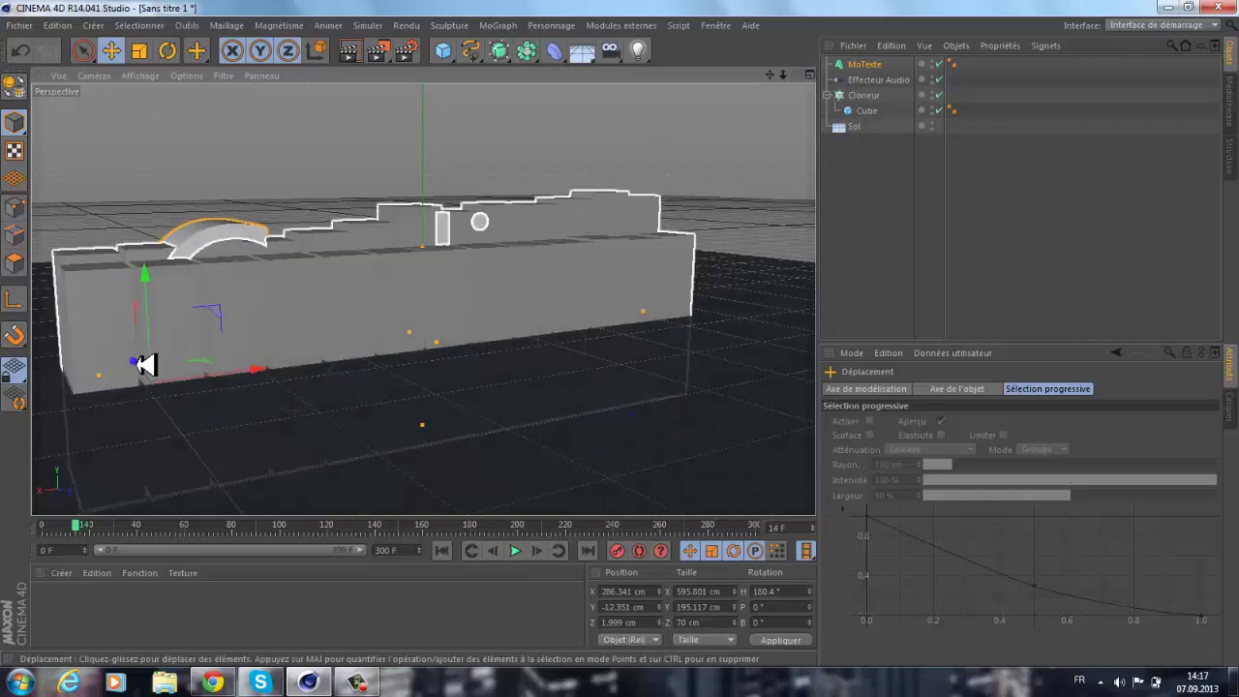
{"action": "left_click_drag", "start_coordinate": [139, 359], "coordinate": [207, 406]}
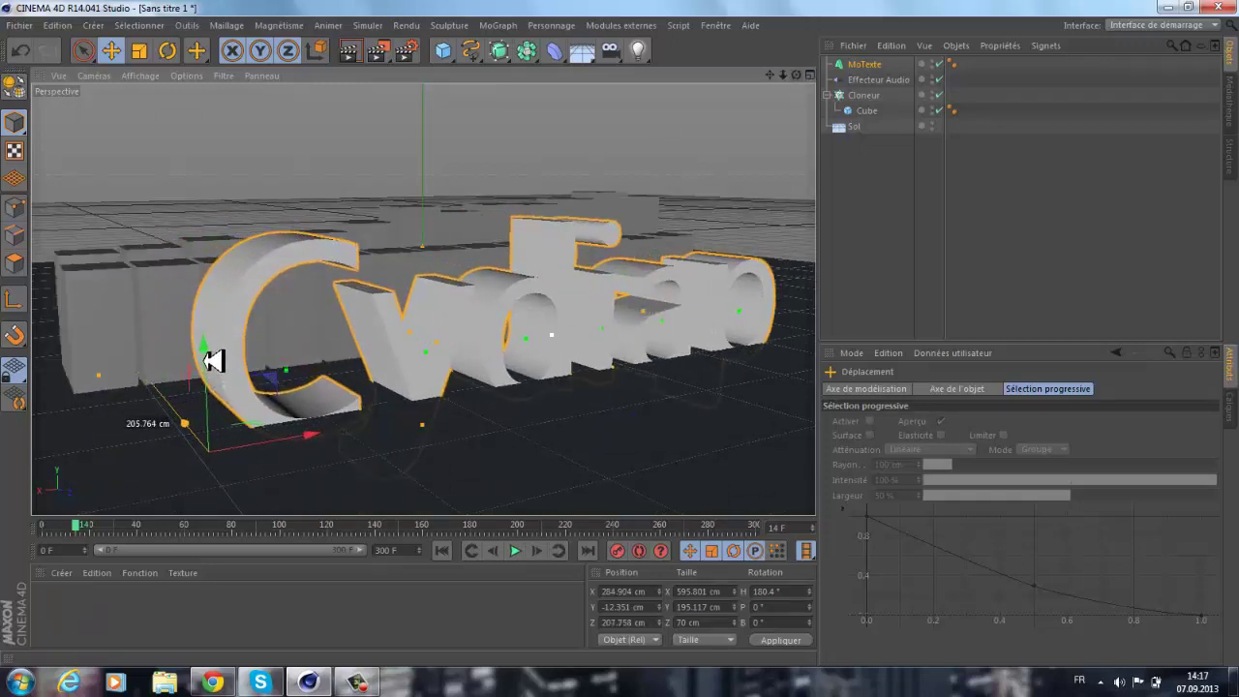
{"action": "left_click_drag", "start_coordinate": [208, 353], "coordinate": [165, 403]}
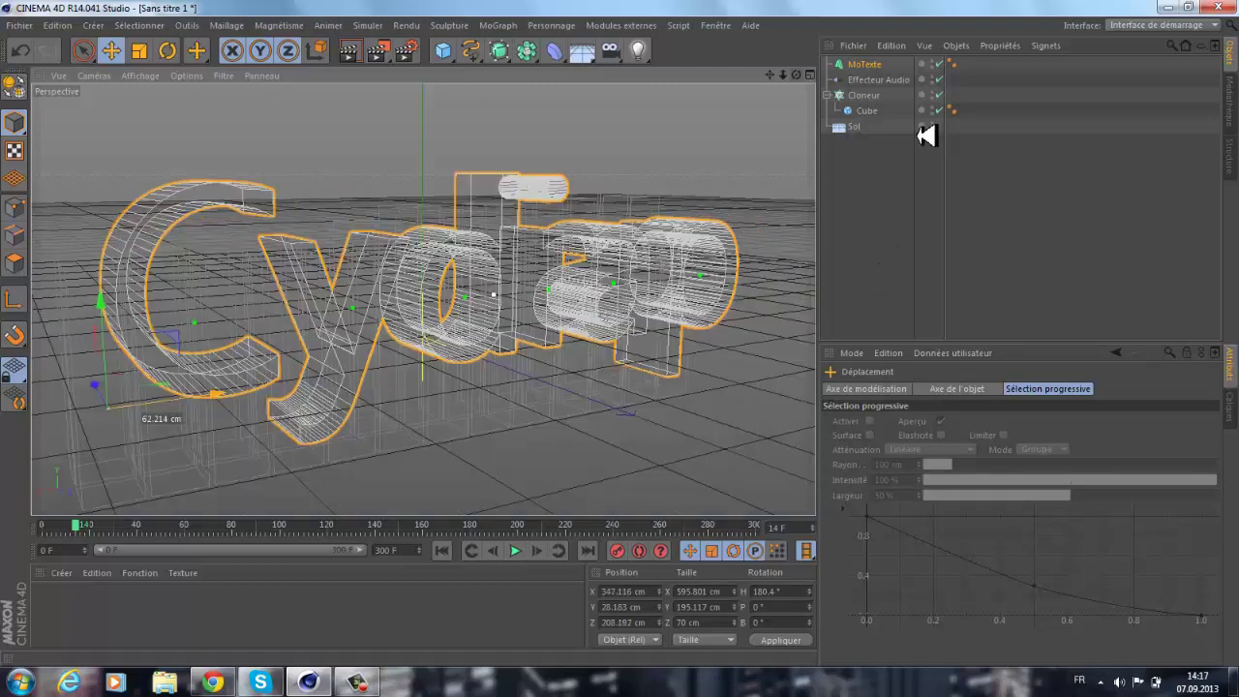
Set the MoText object's text height to 100 cm.
{"action": "left_click", "coordinate": [876, 64]}
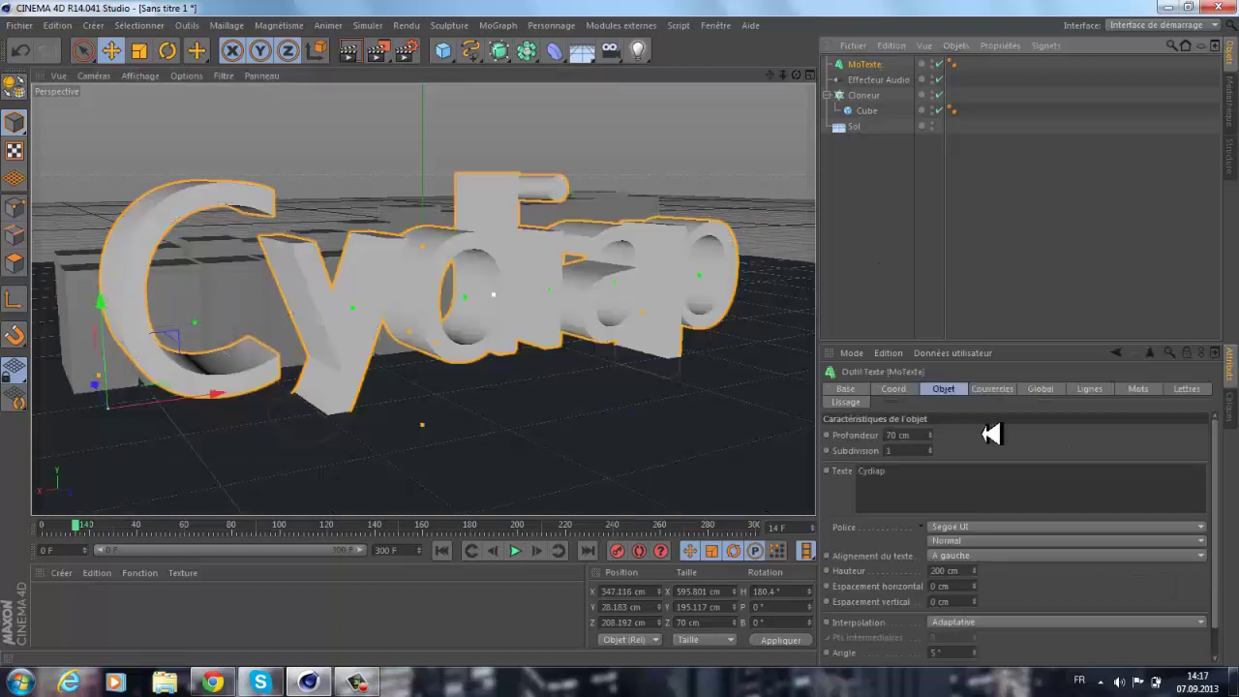
{"action": "left_click", "coordinate": [944, 571]}
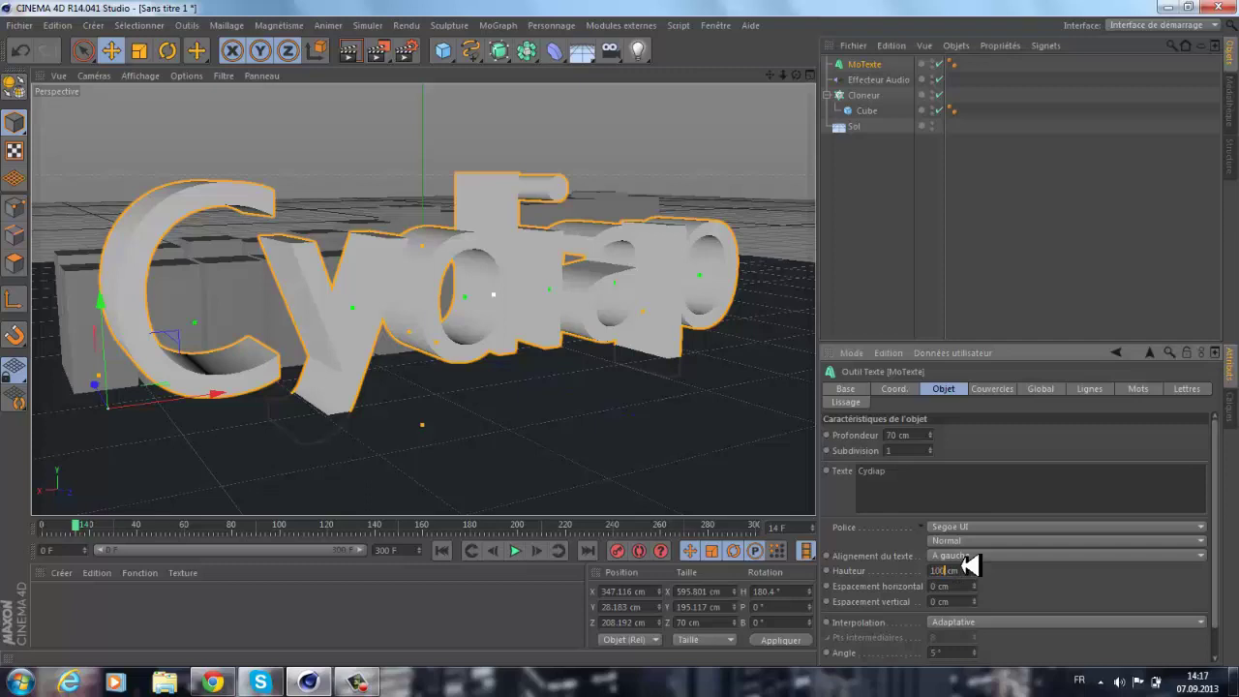
{"action": "left_click", "coordinate": [944, 264]}
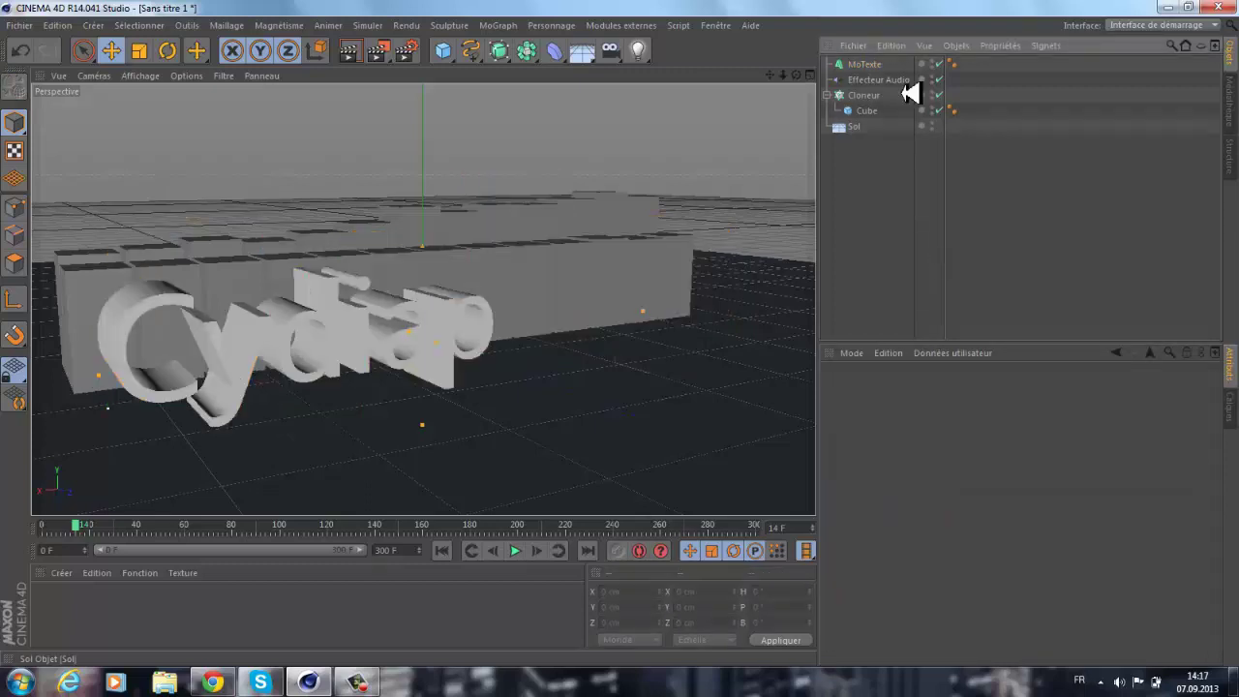
Set both the start and end caps of the MoText object to "Couvercle et biseau".
{"action": "left_click", "coordinate": [871, 65]}
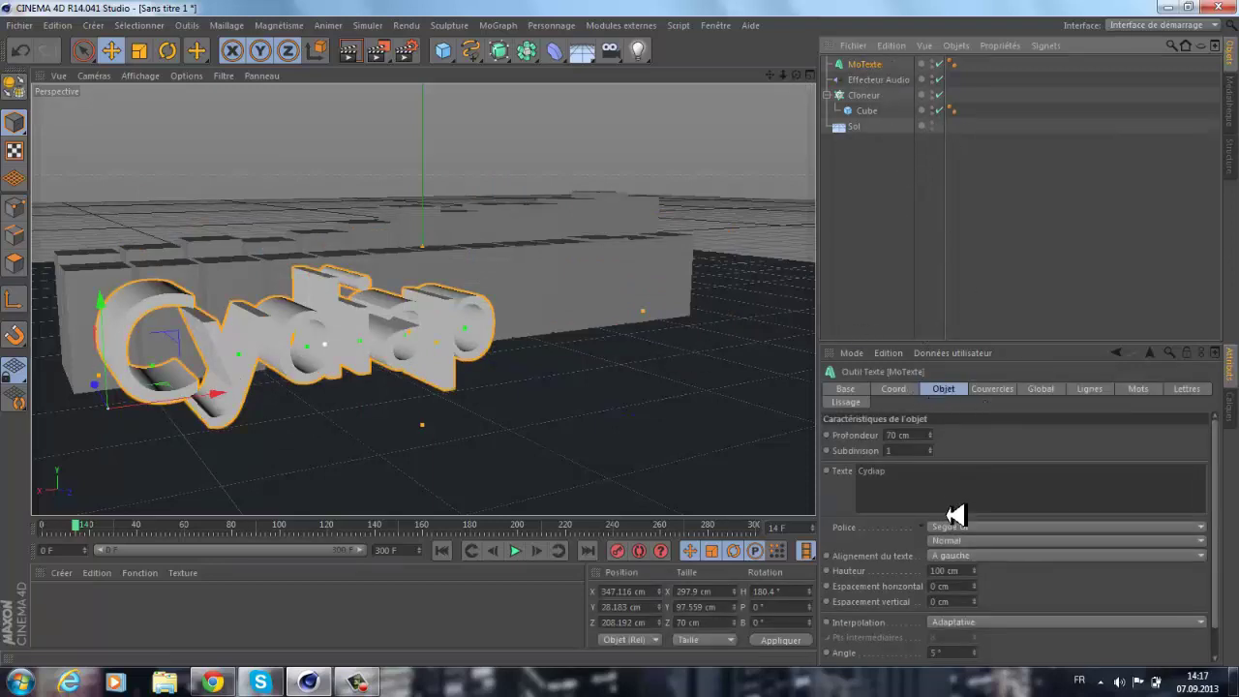
{"action": "left_click", "coordinate": [991, 388]}
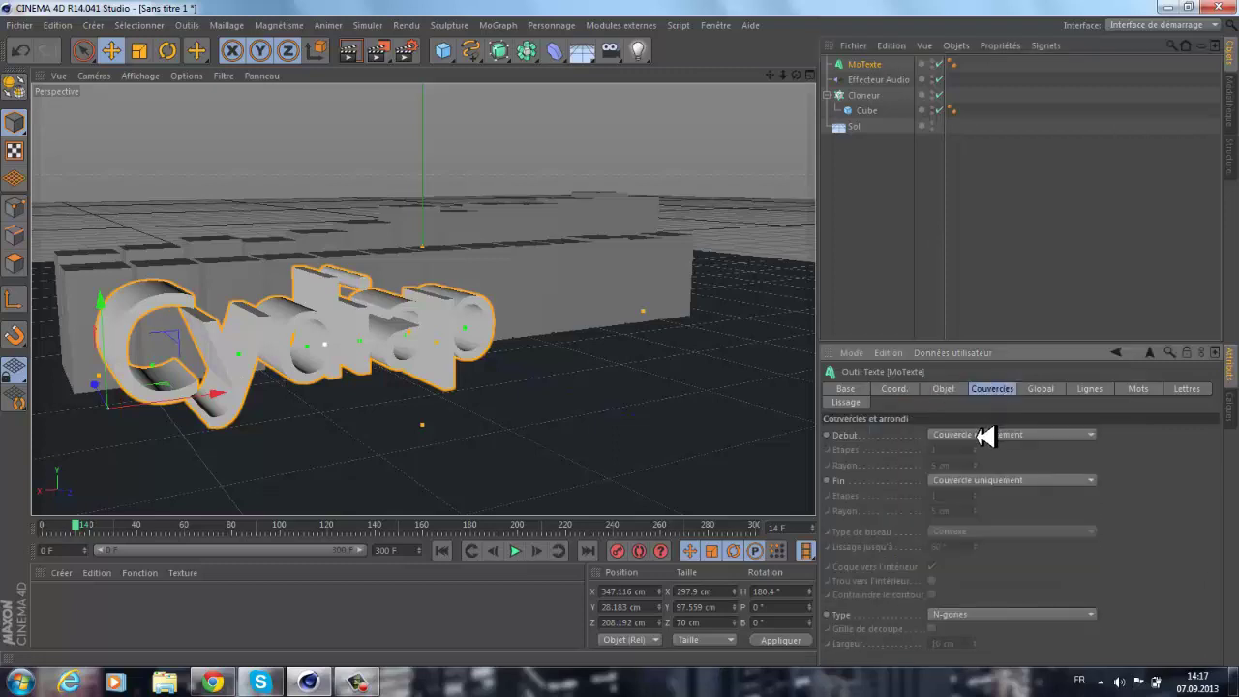
{"action": "left_click", "coordinate": [988, 434]}
{"action": "left_click", "coordinate": [971, 497]}
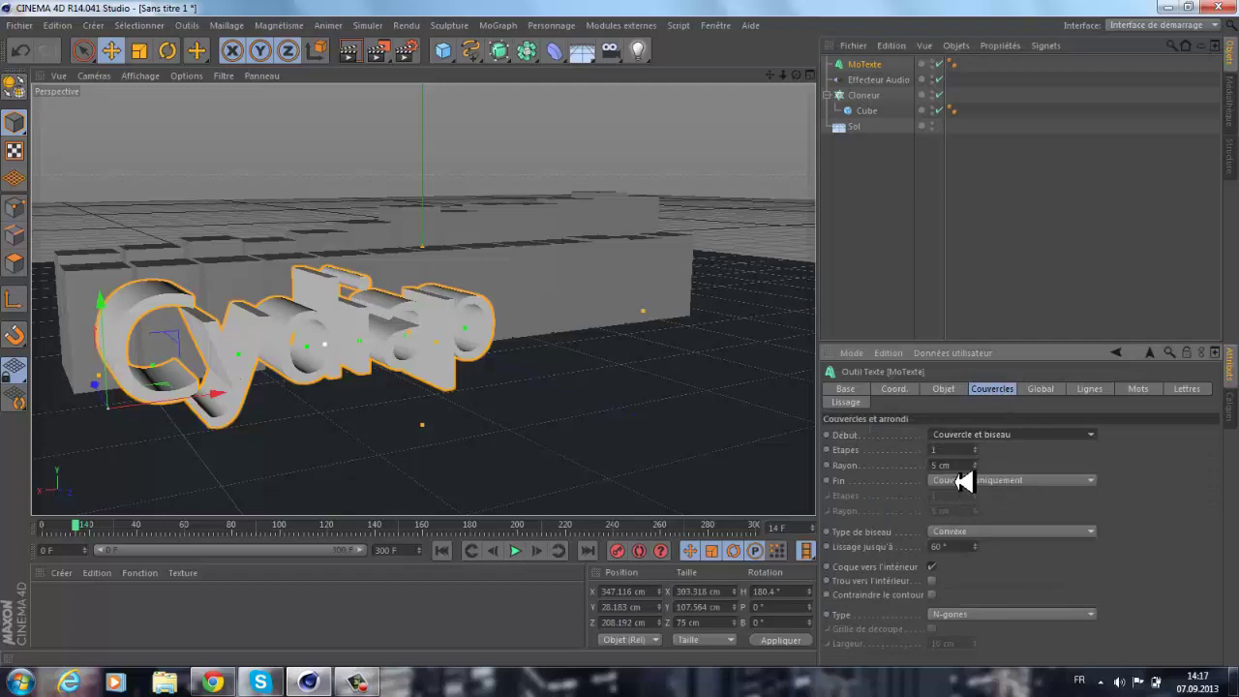
{"action": "left_click", "coordinate": [963, 480]}
{"action": "left_click", "coordinate": [971, 542]}
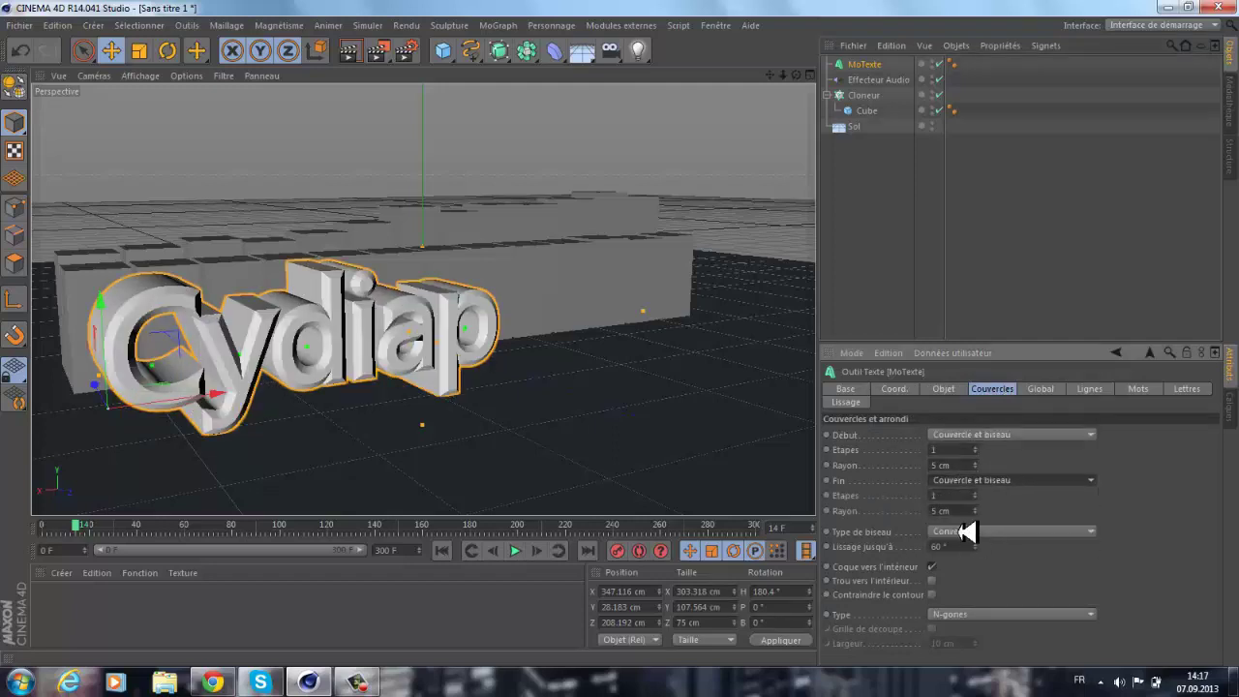
Set the bevel radius of the text's start and end caps to 1 cm.
{"action": "left_click", "coordinate": [952, 463]}
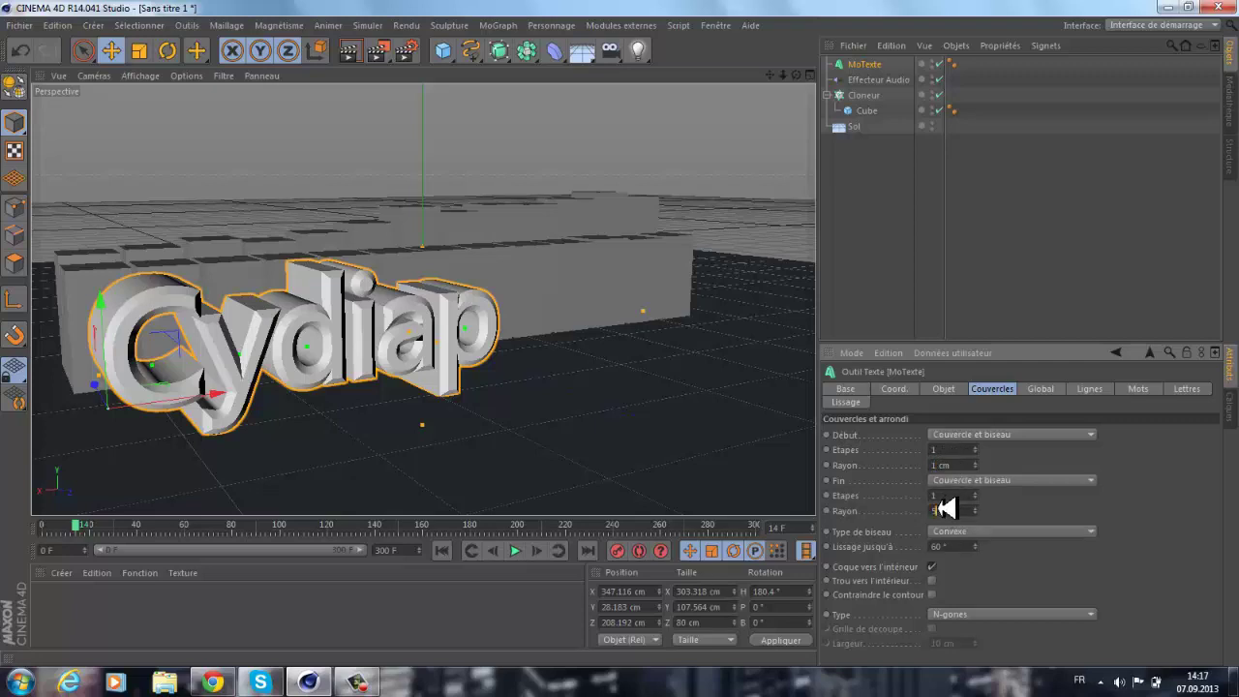
{"action": "key", "text": "Return"}
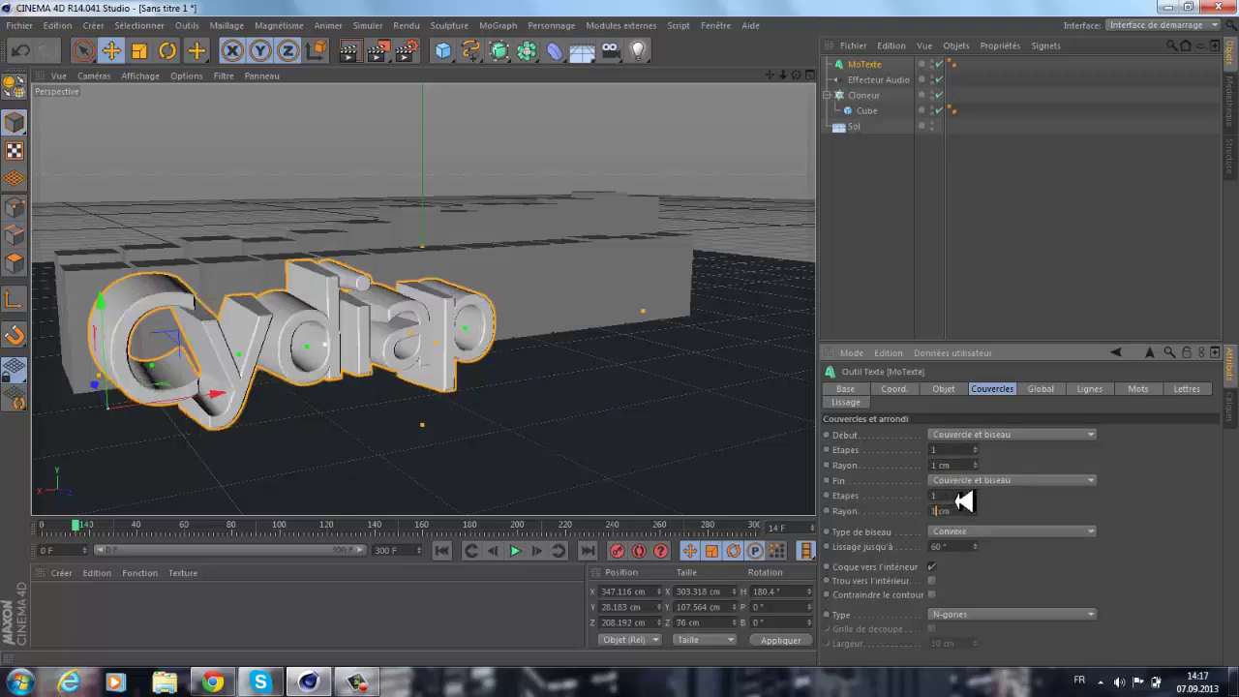
{"action": "left_click", "coordinate": [976, 199]}
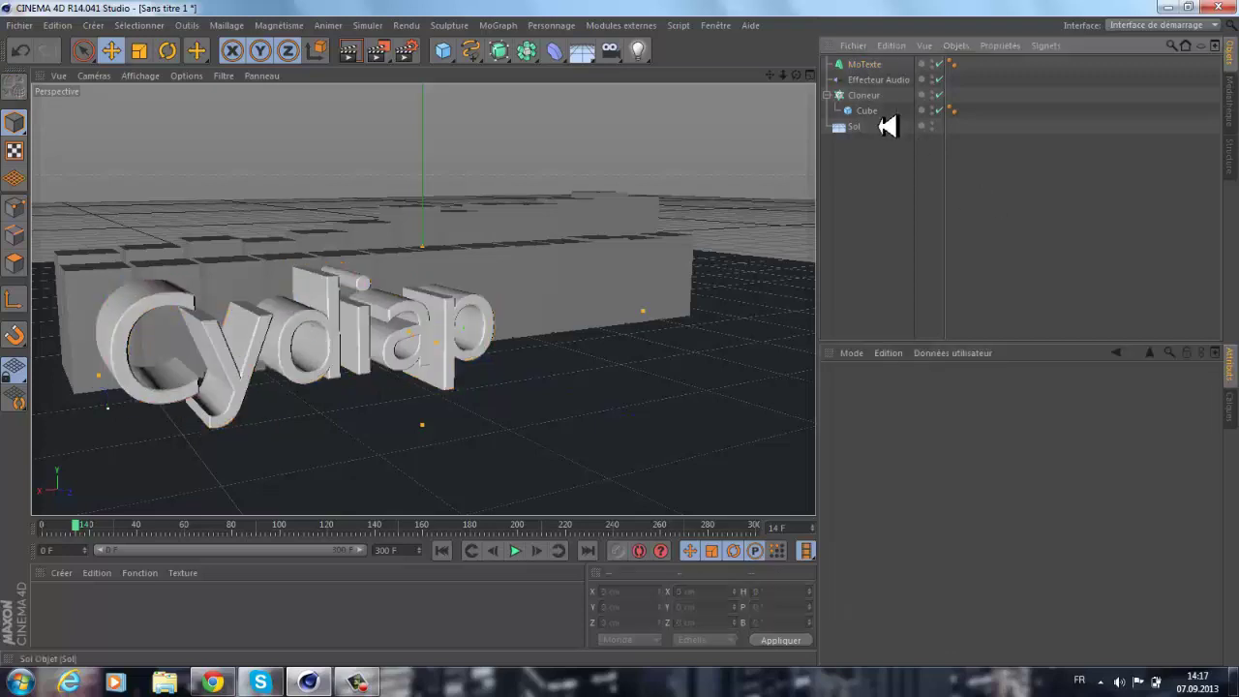
Change the MoText object's font to BatmanForeverAlternate.
{"action": "left_click", "coordinate": [875, 65]}
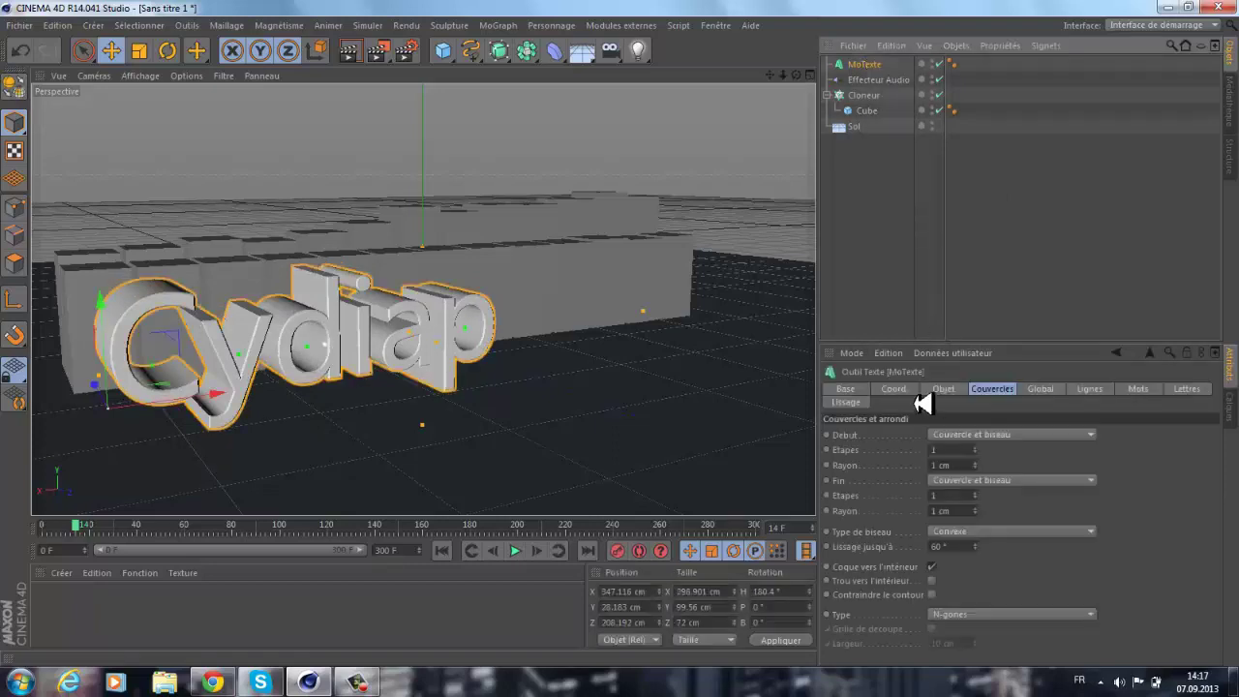
{"action": "left_click", "coordinate": [945, 389]}
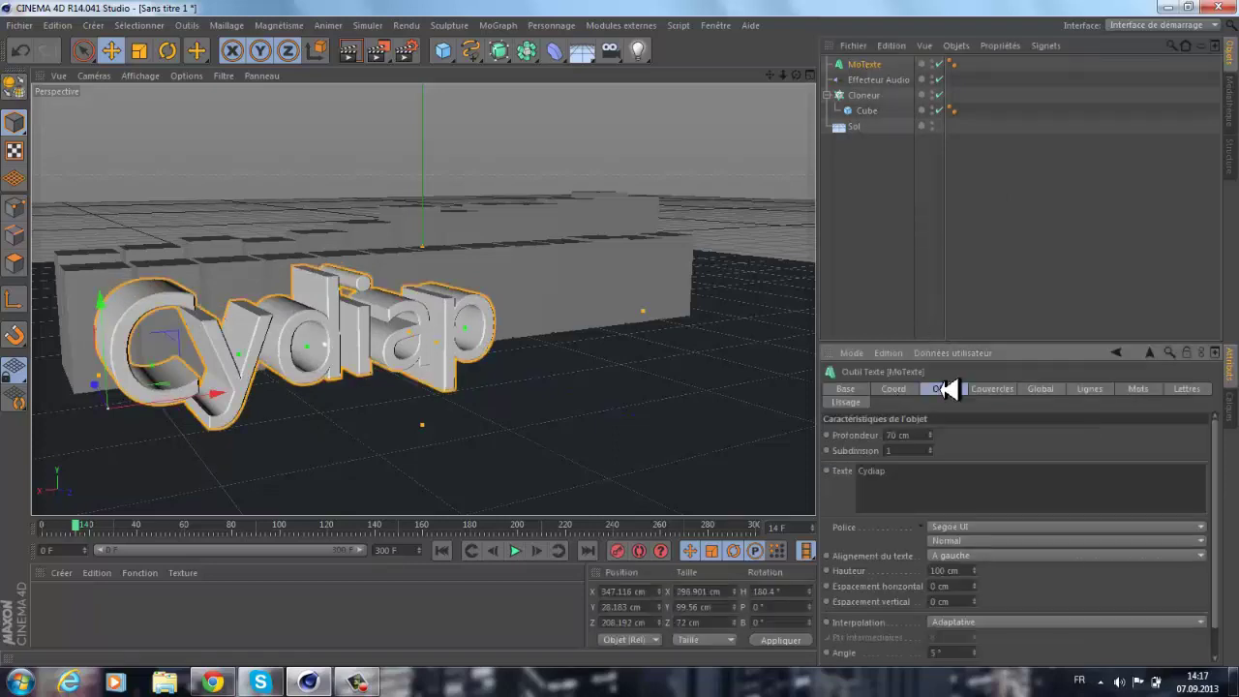
{"action": "left_click", "coordinate": [987, 524]}
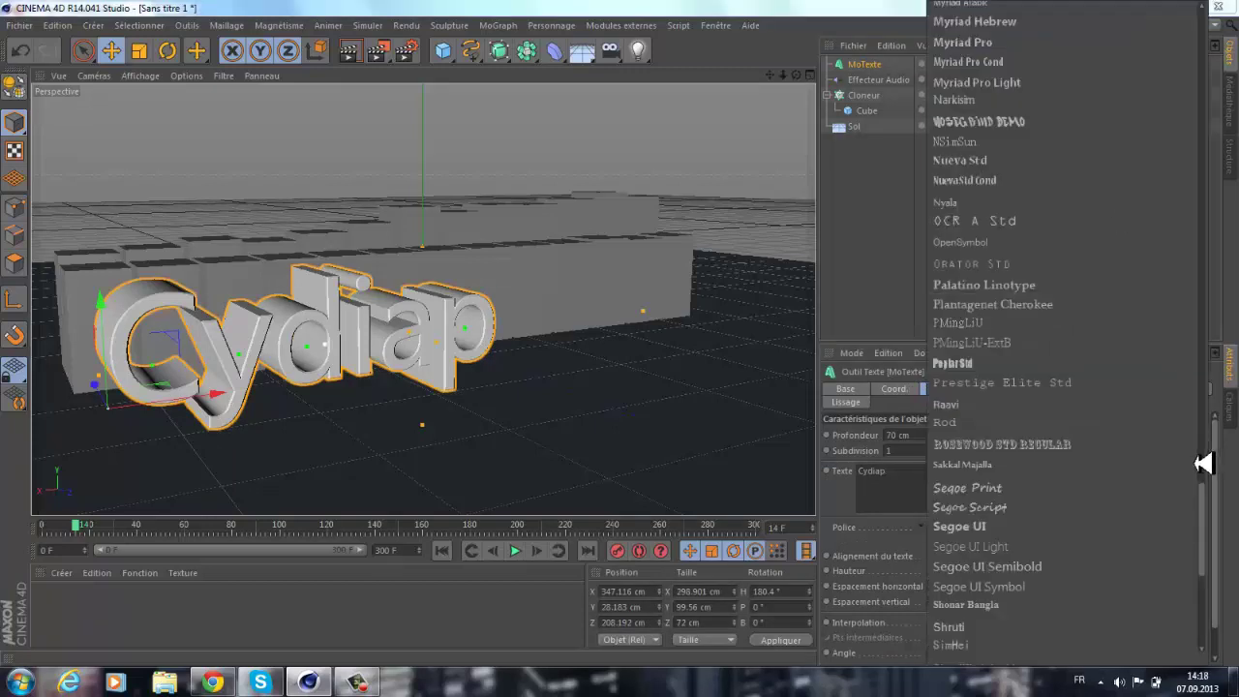
{"action": "left_click_drag", "start_coordinate": [1207, 498], "coordinate": [1189, 75]}
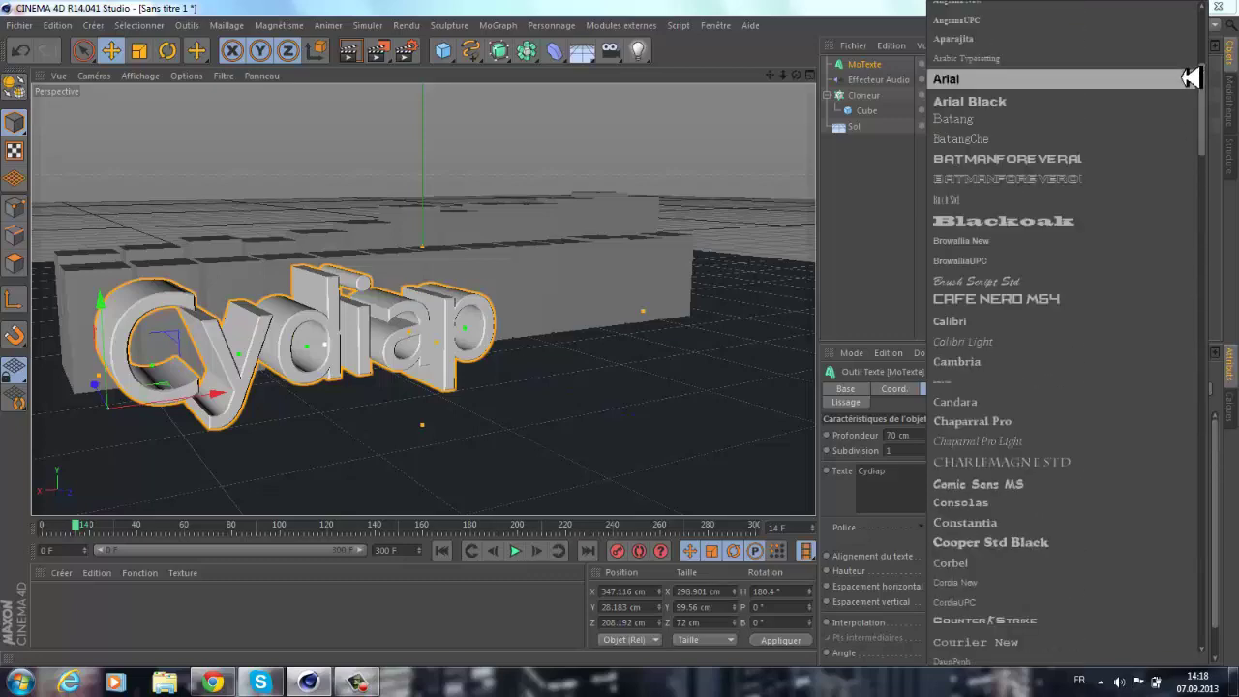
{"action": "left_click", "coordinate": [1064, 159]}
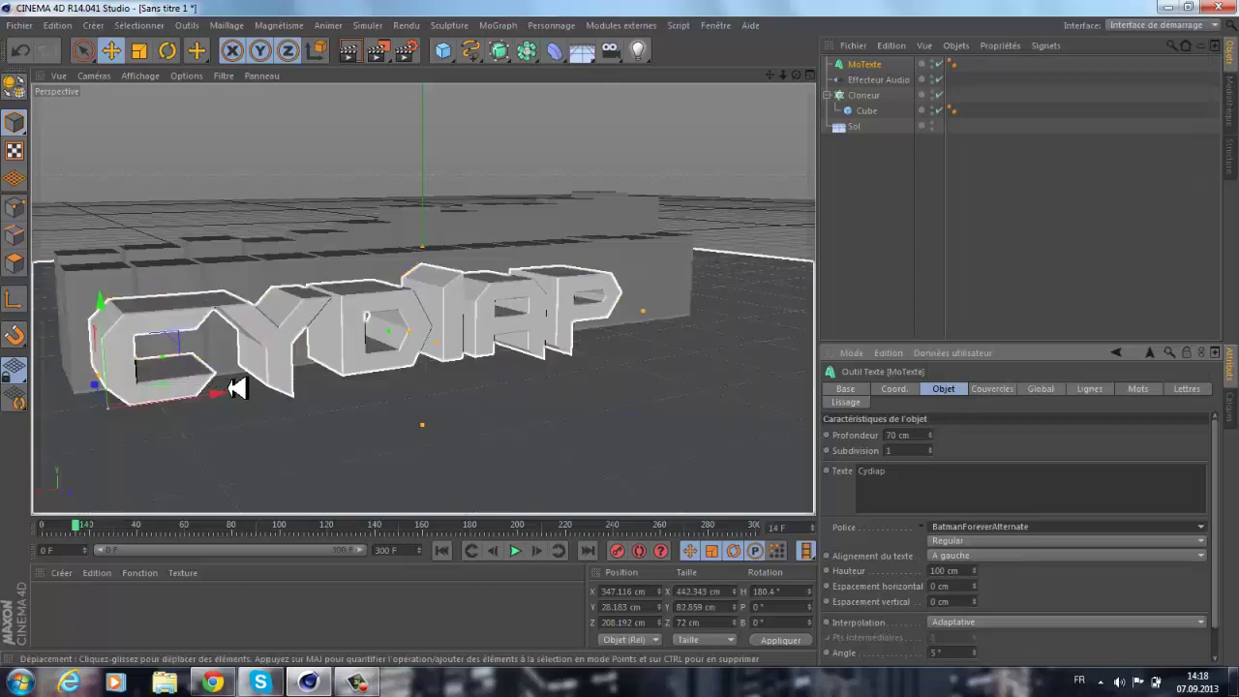
Shift the text sideways along the front of the cubes to about X 325 cm.
{"action": "left_click_drag", "start_coordinate": [235, 387], "coordinate": [247, 388]}
{"action": "left_click", "coordinate": [952, 306]}
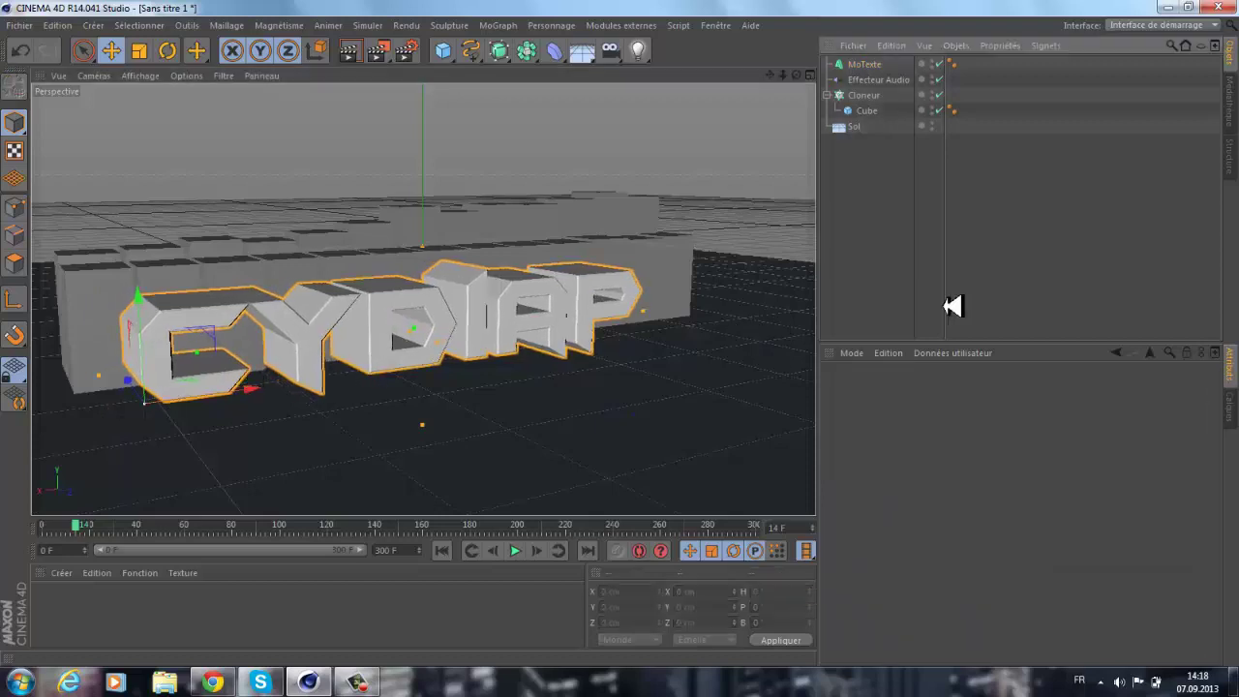
{"action": "left_click", "coordinate": [516, 294]}
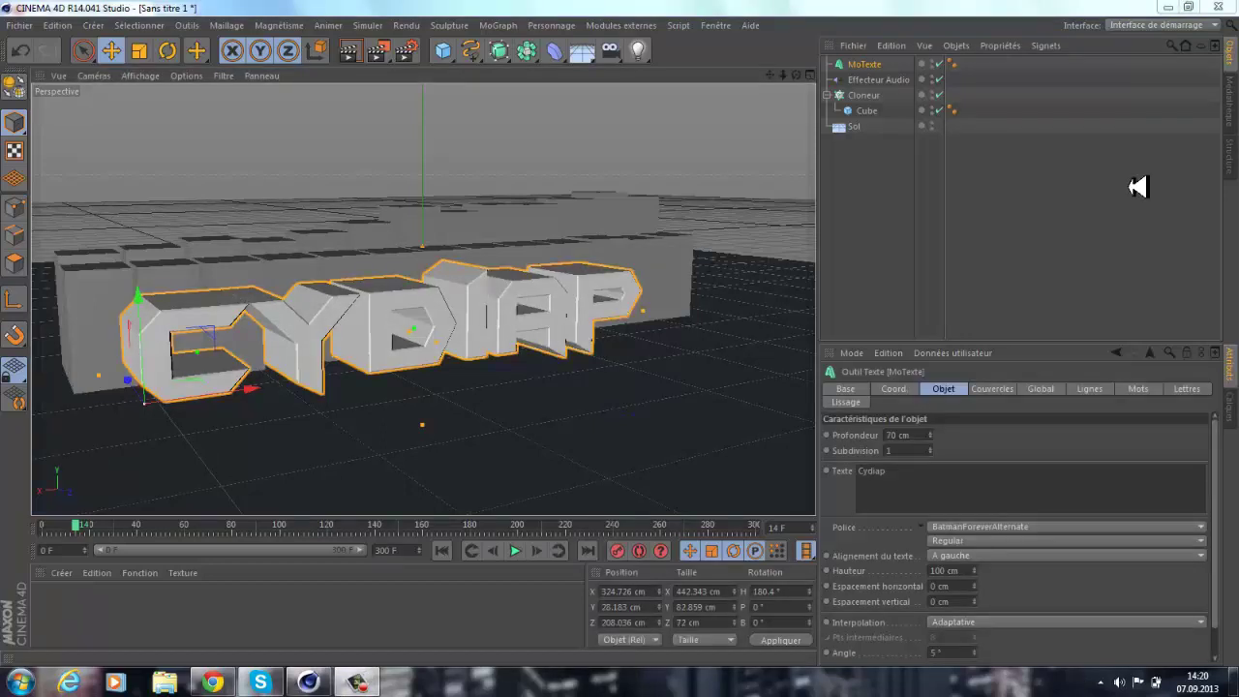
Create three new materials in the material manager.
{"action": "left_click", "coordinate": [85, 621]}
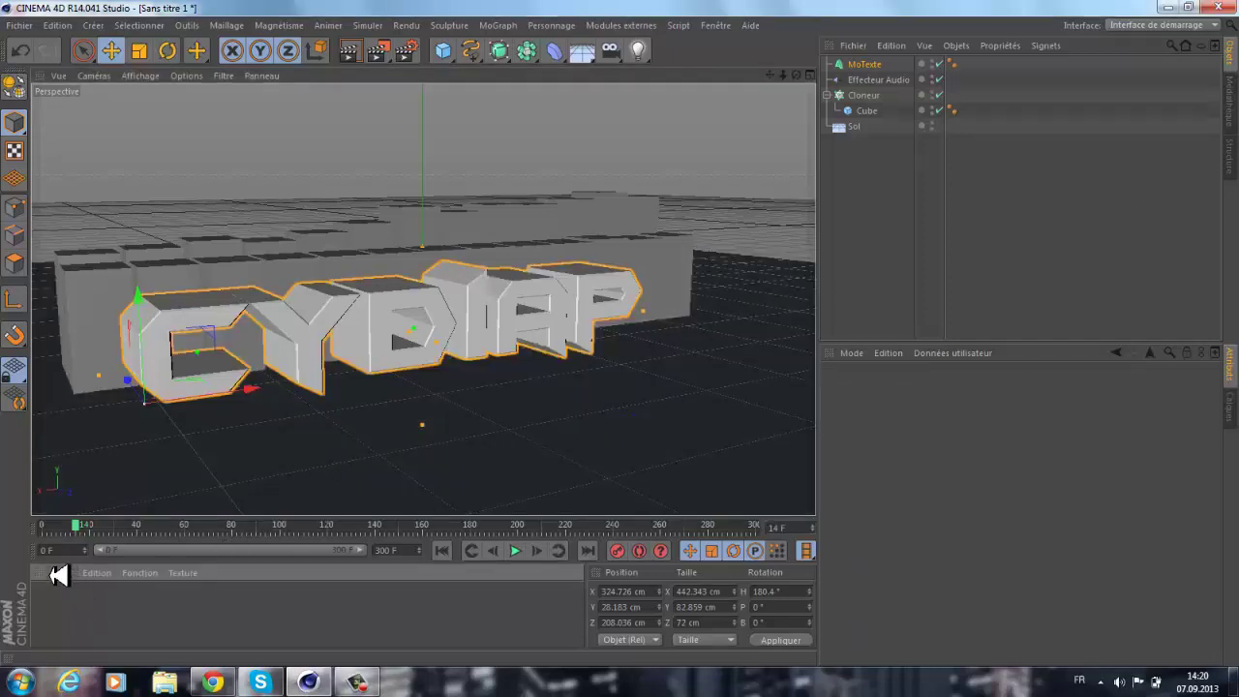
{"action": "left_click", "coordinate": [65, 572]}
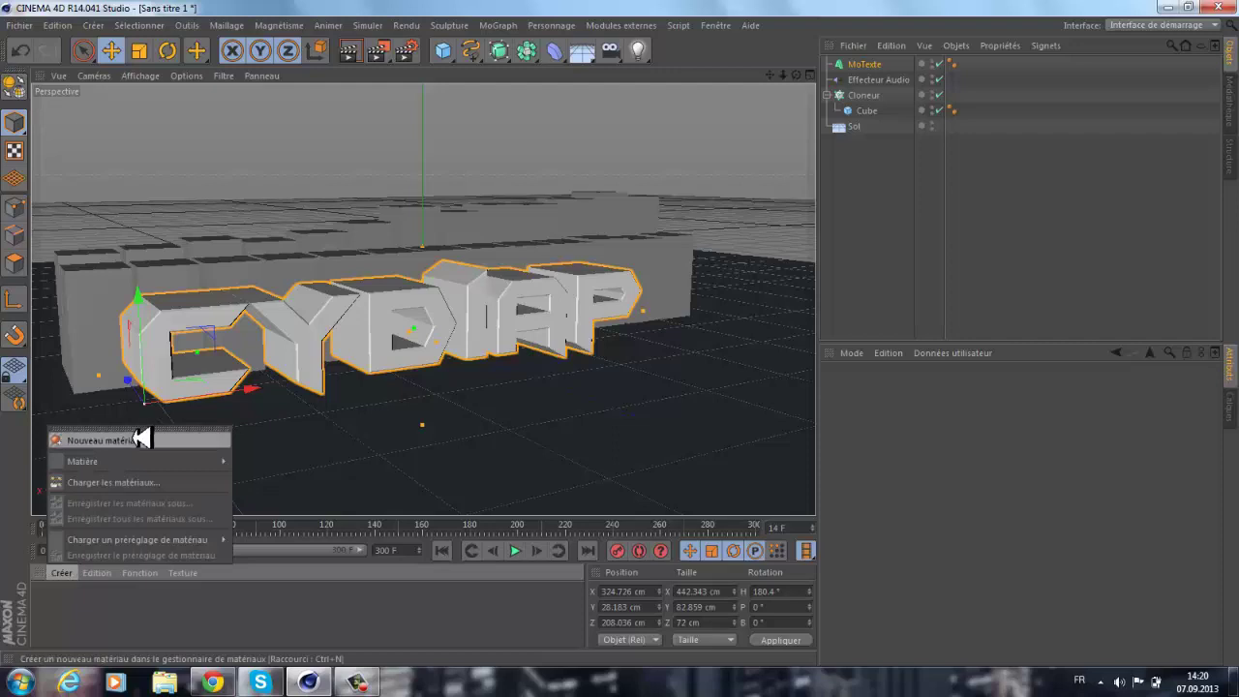
{"action": "left_click", "coordinate": [150, 438]}
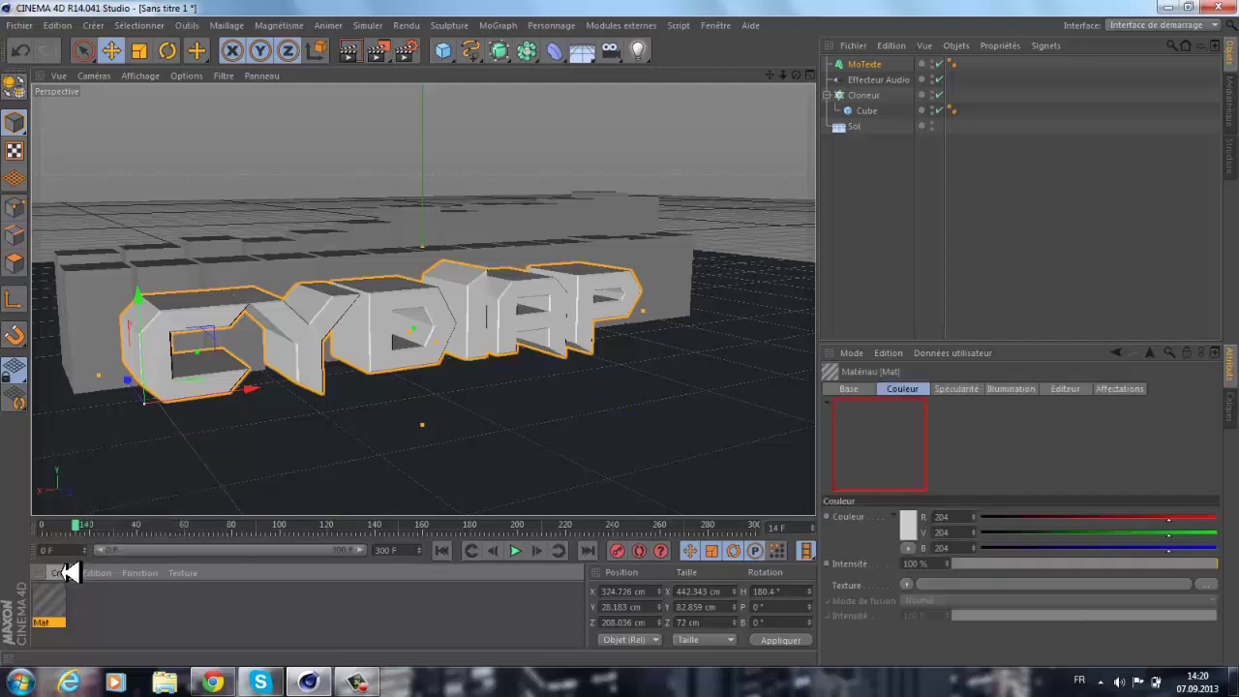
{"action": "left_click", "coordinate": [61, 572]}
{"action": "left_click", "coordinate": [109, 441]}
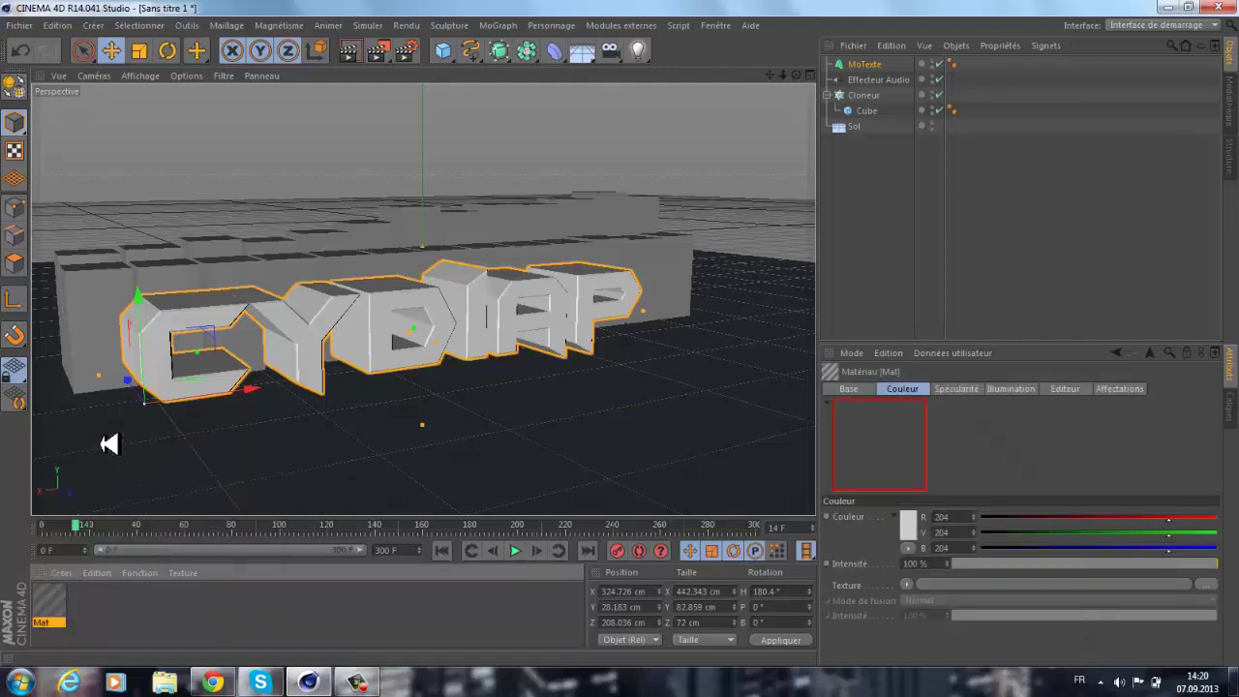
{"action": "left_click", "coordinate": [60, 572]}
{"action": "left_click", "coordinate": [142, 442]}
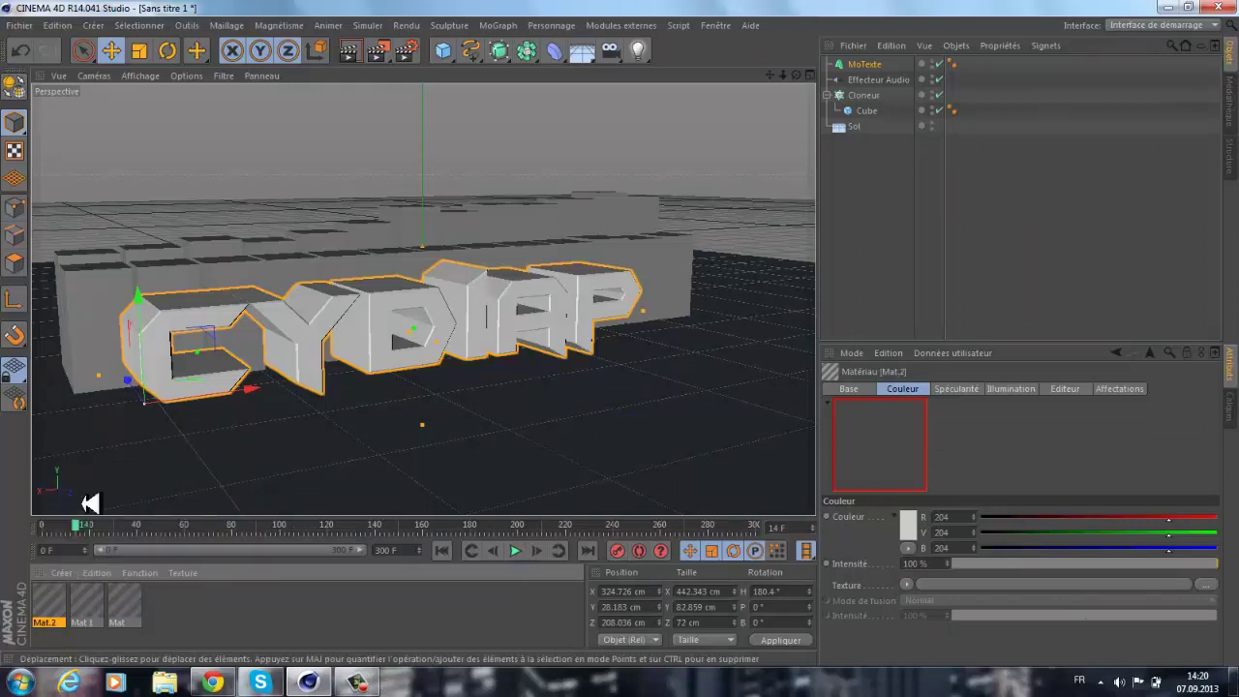
Set the color of material Mat.2 to pure white (255, 255, 255).
{"action": "double_click", "coordinate": [62, 591]}
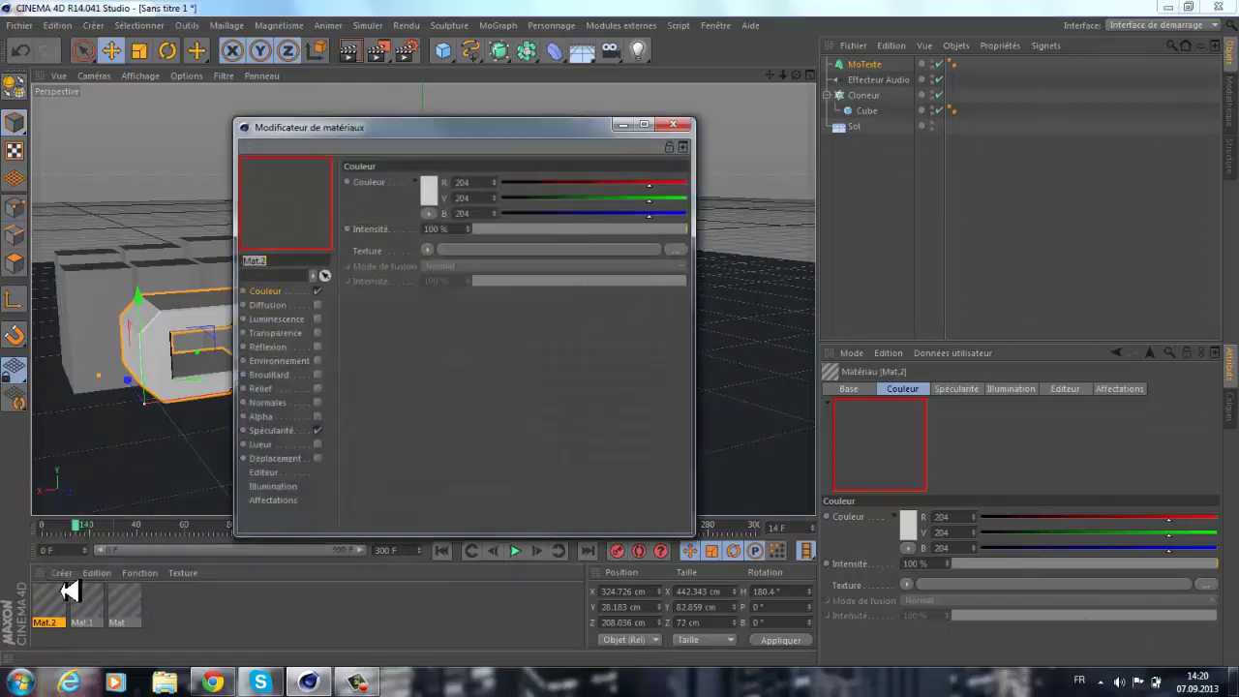
{"action": "left_click", "coordinate": [281, 293]}
{"action": "left_click", "coordinate": [432, 189]}
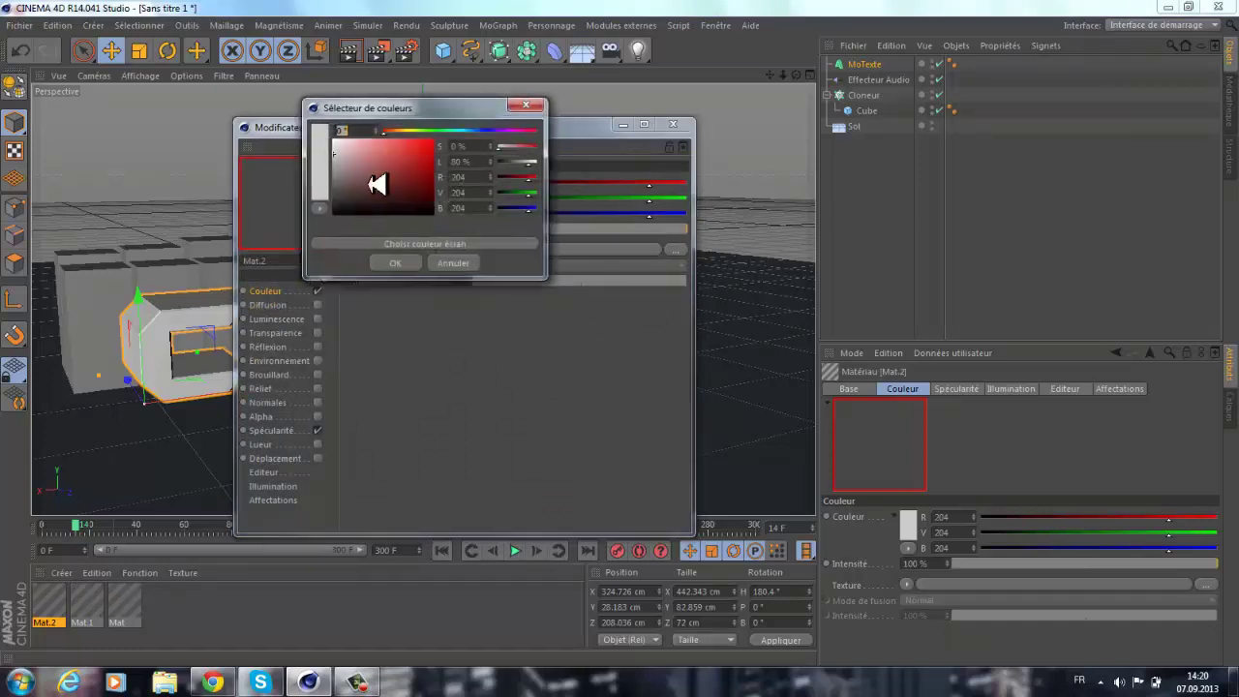
{"action": "left_click_drag", "start_coordinate": [345, 152], "coordinate": [336, 131]}
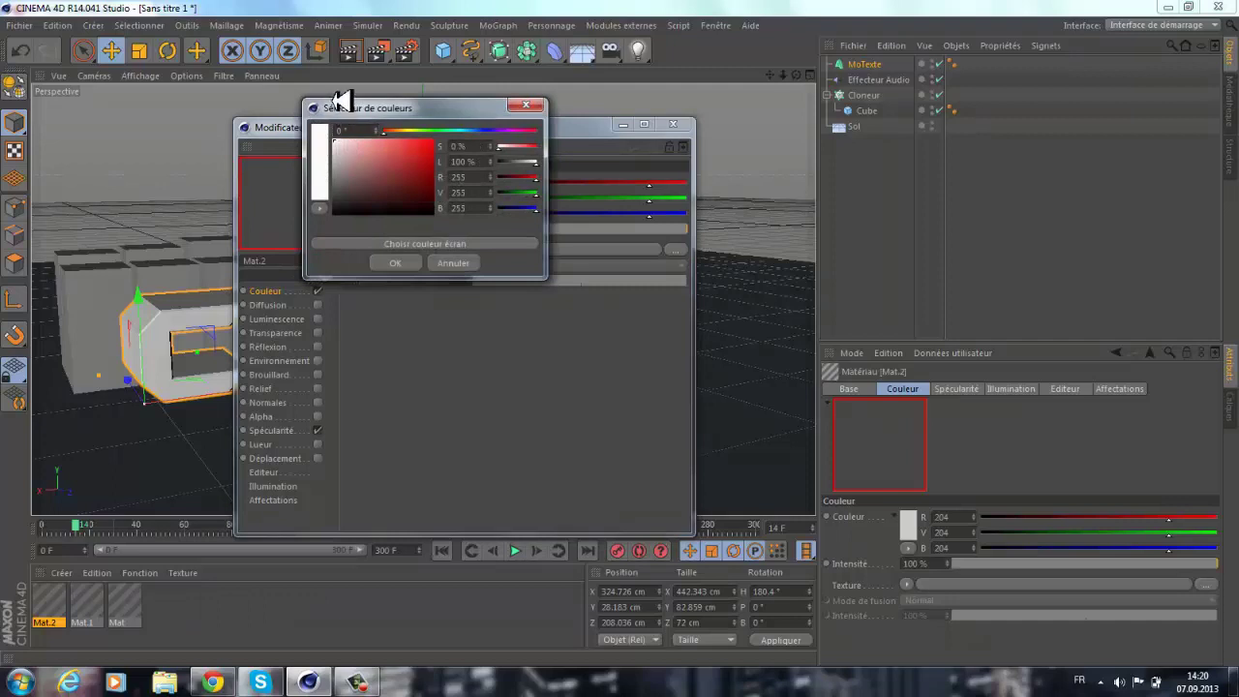
{"action": "left_click", "coordinate": [397, 263]}
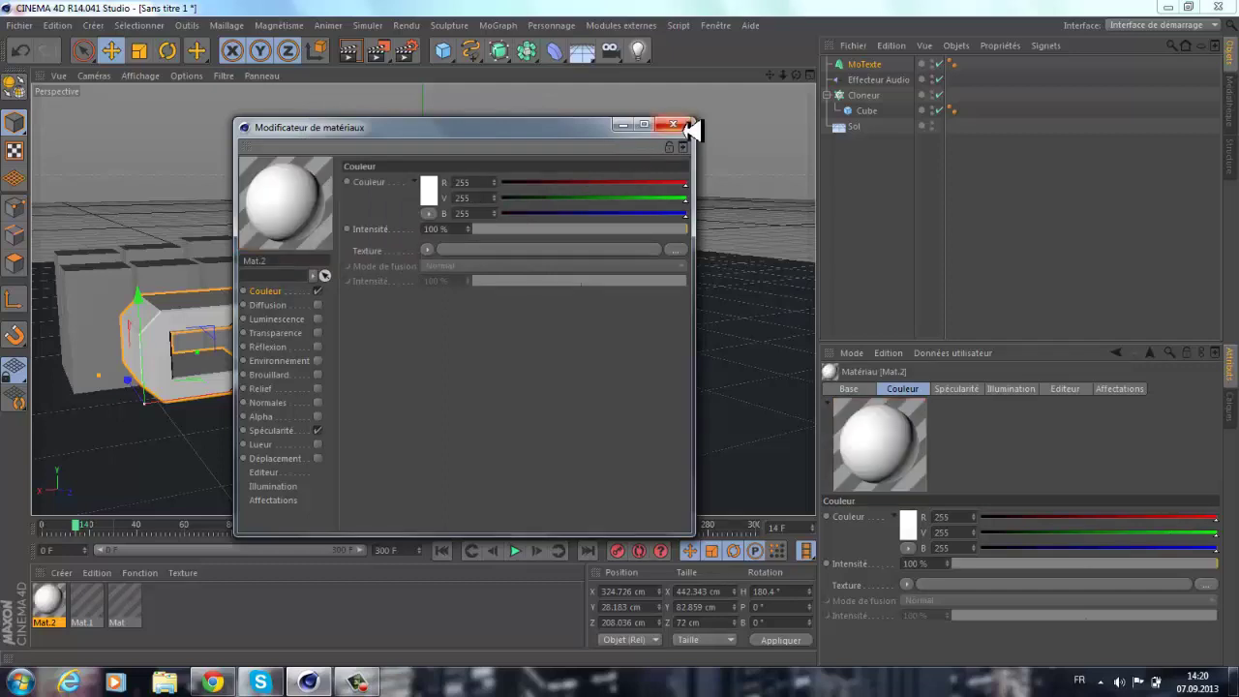
Enable reflection on Mat.2 with an intensity of 10 %, and close the material editor.
{"action": "left_click", "coordinate": [306, 346]}
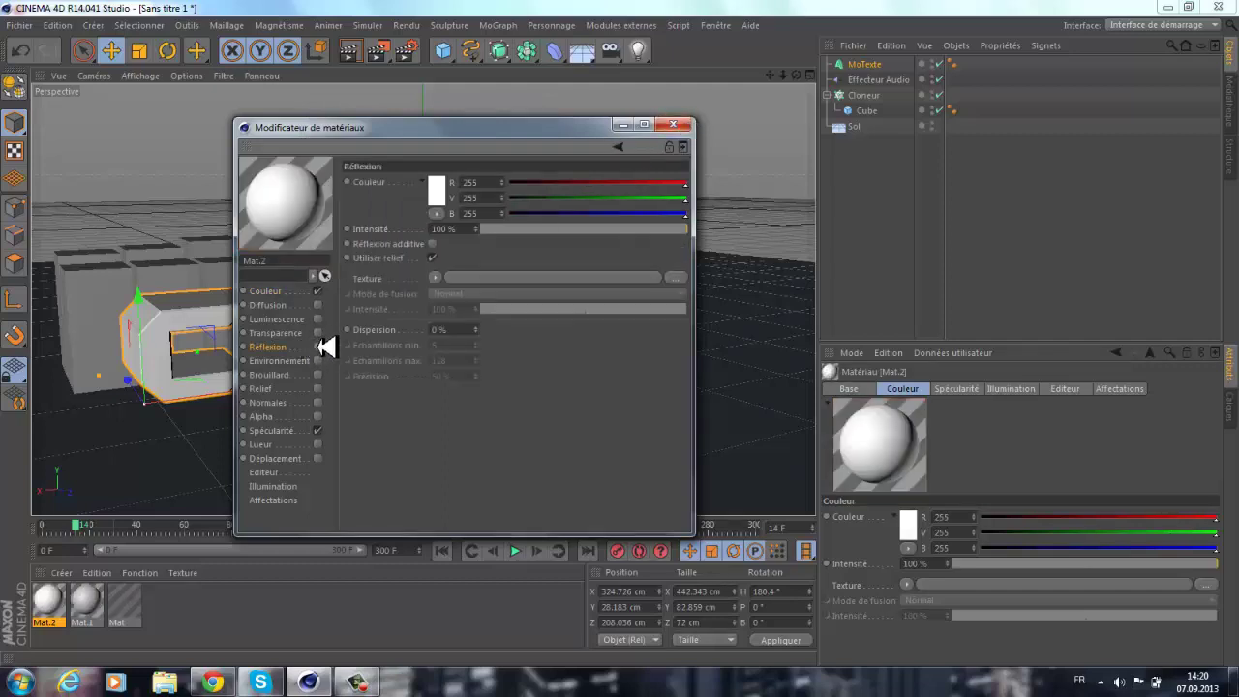
{"action": "left_click", "coordinate": [318, 347]}
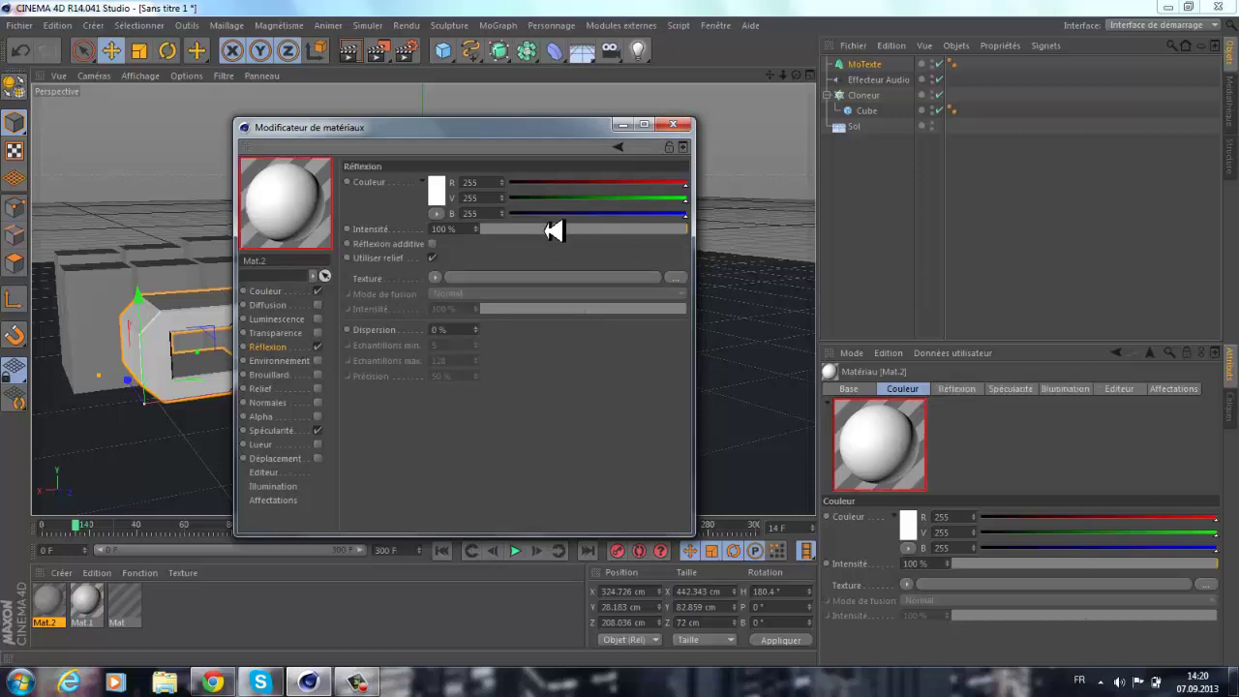
{"action": "left_click_drag", "start_coordinate": [690, 224], "coordinate": [524, 217]}
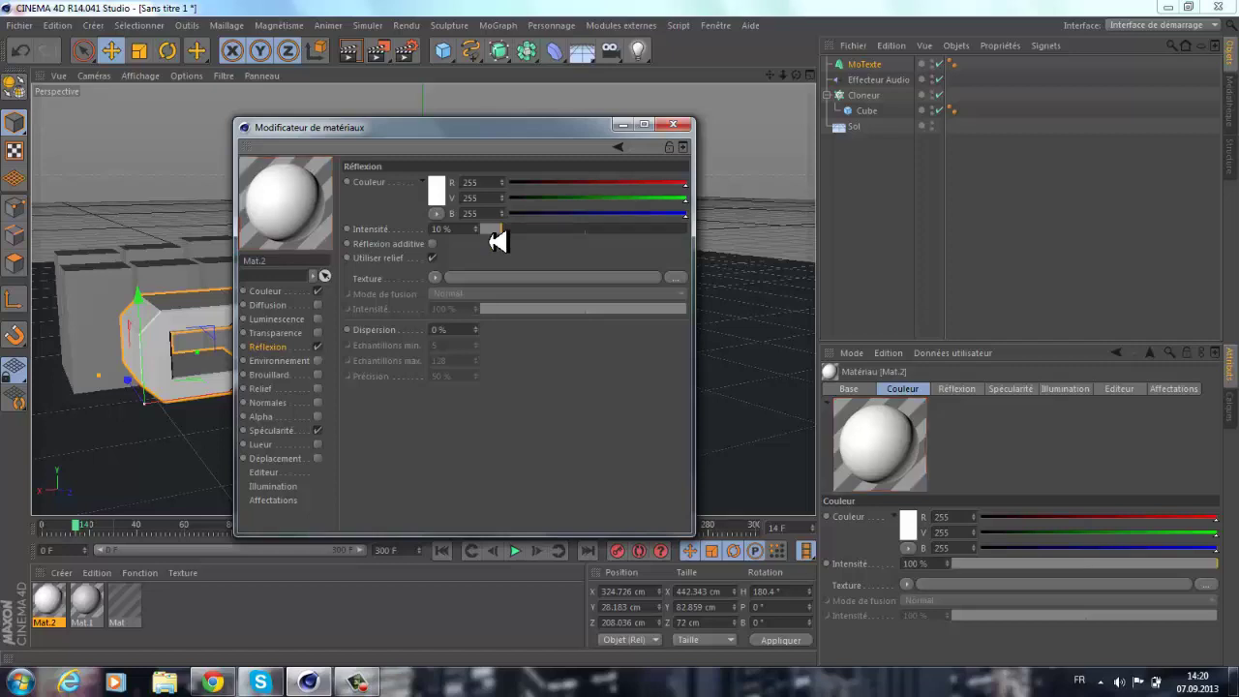
{"action": "left_click", "coordinate": [675, 124]}
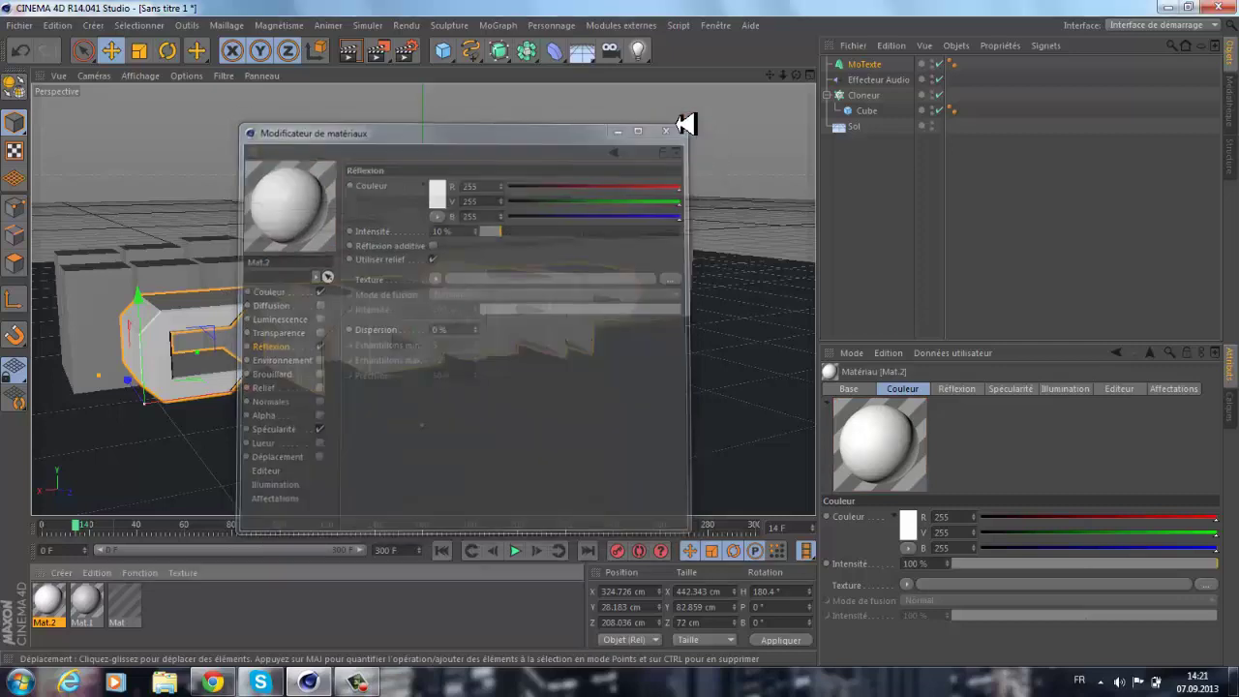
Set the color of material Mat.1 to pure red (255, 0, 0) and close the material editor.
{"action": "left_click", "coordinate": [89, 600]}
{"action": "double_click", "coordinate": [89, 598]}
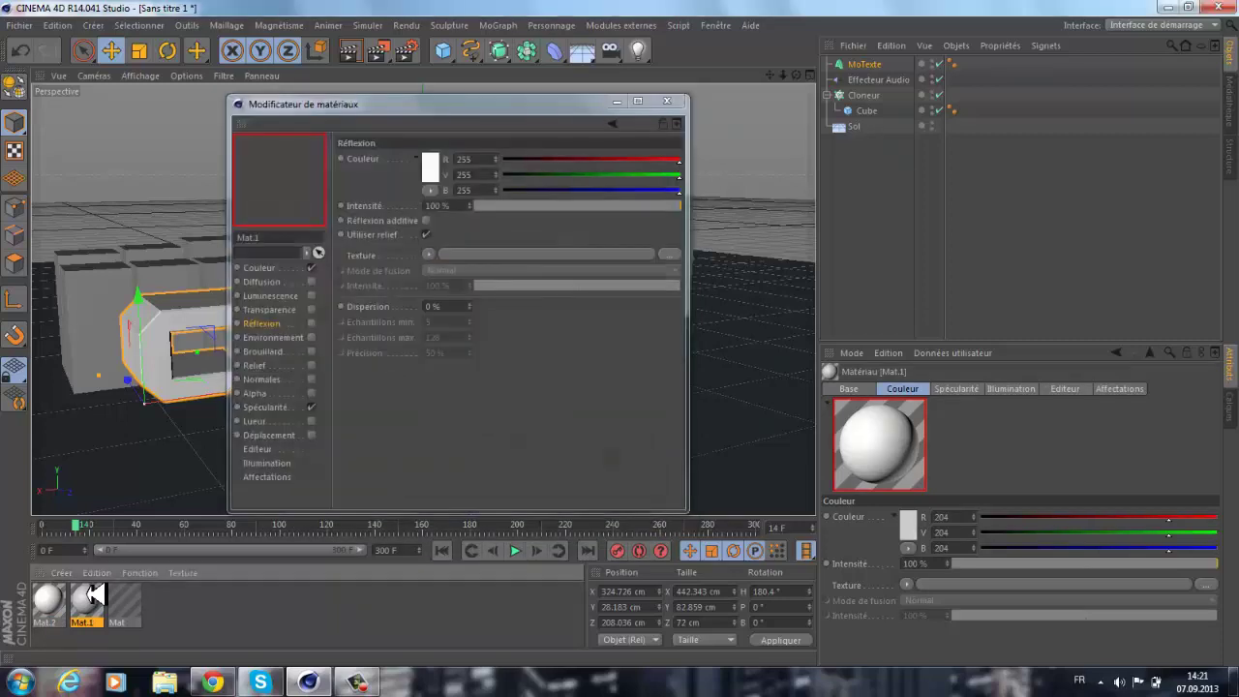
{"action": "left_click", "coordinate": [283, 268]}
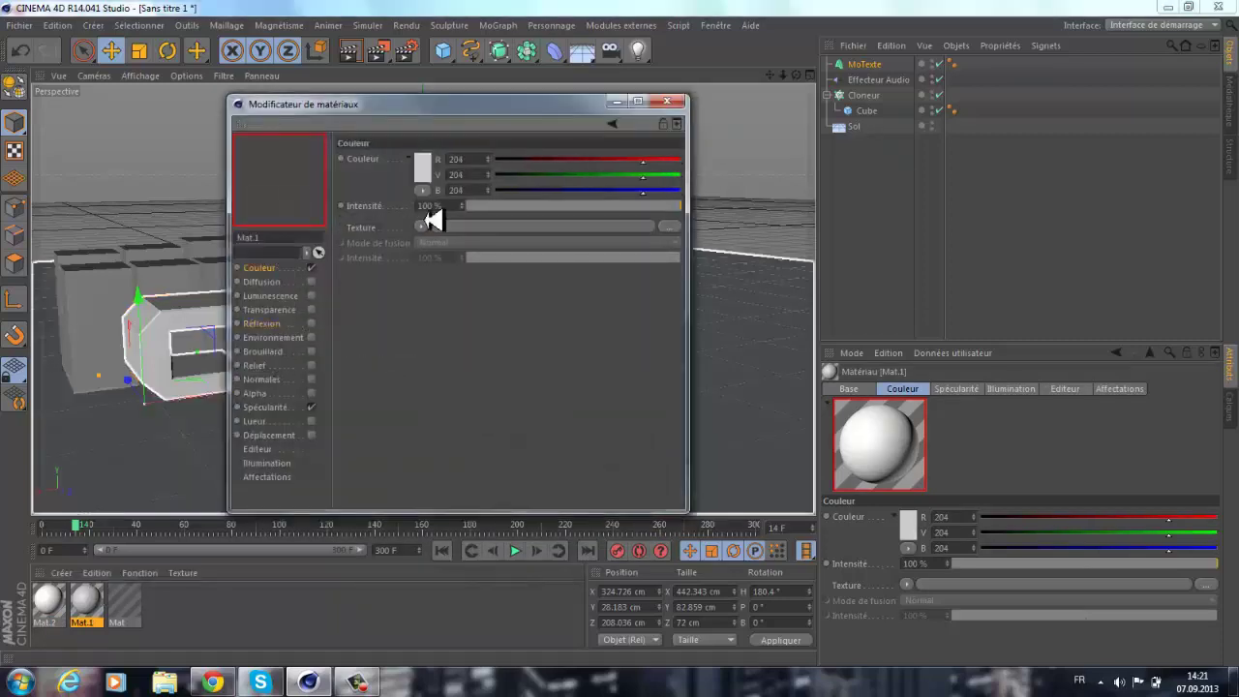
{"action": "left_click", "coordinate": [435, 169]}
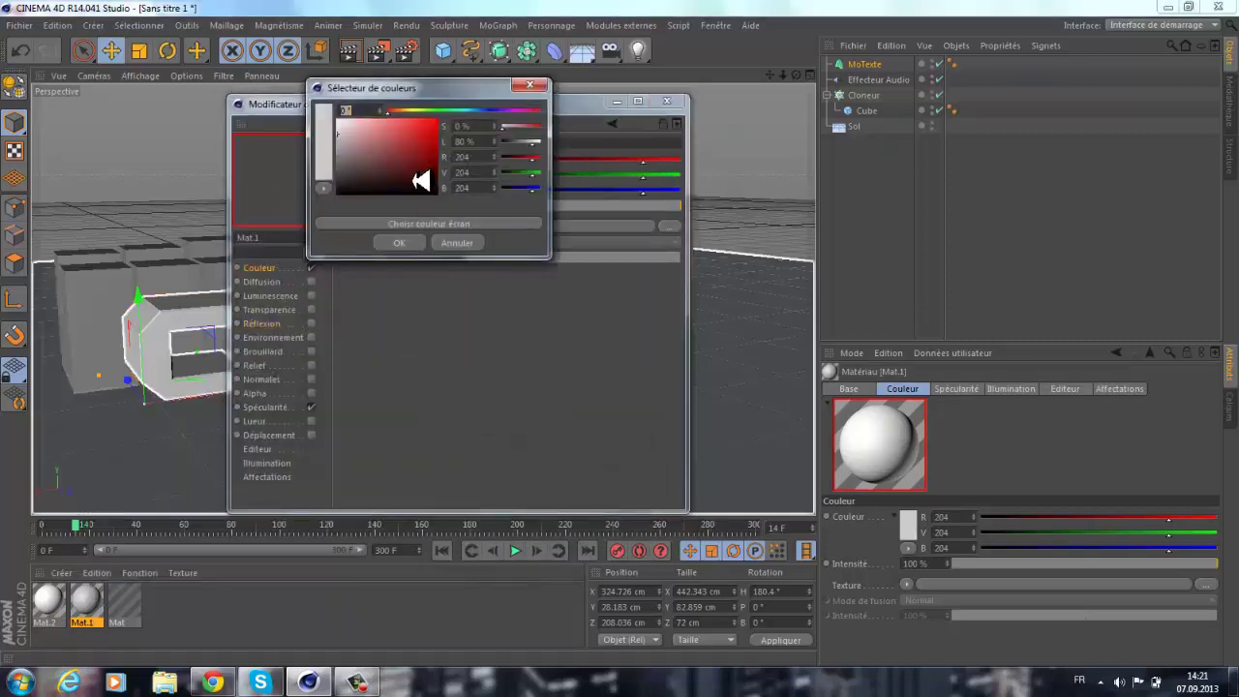
{"action": "left_click_drag", "start_coordinate": [410, 183], "coordinate": [462, 112]}
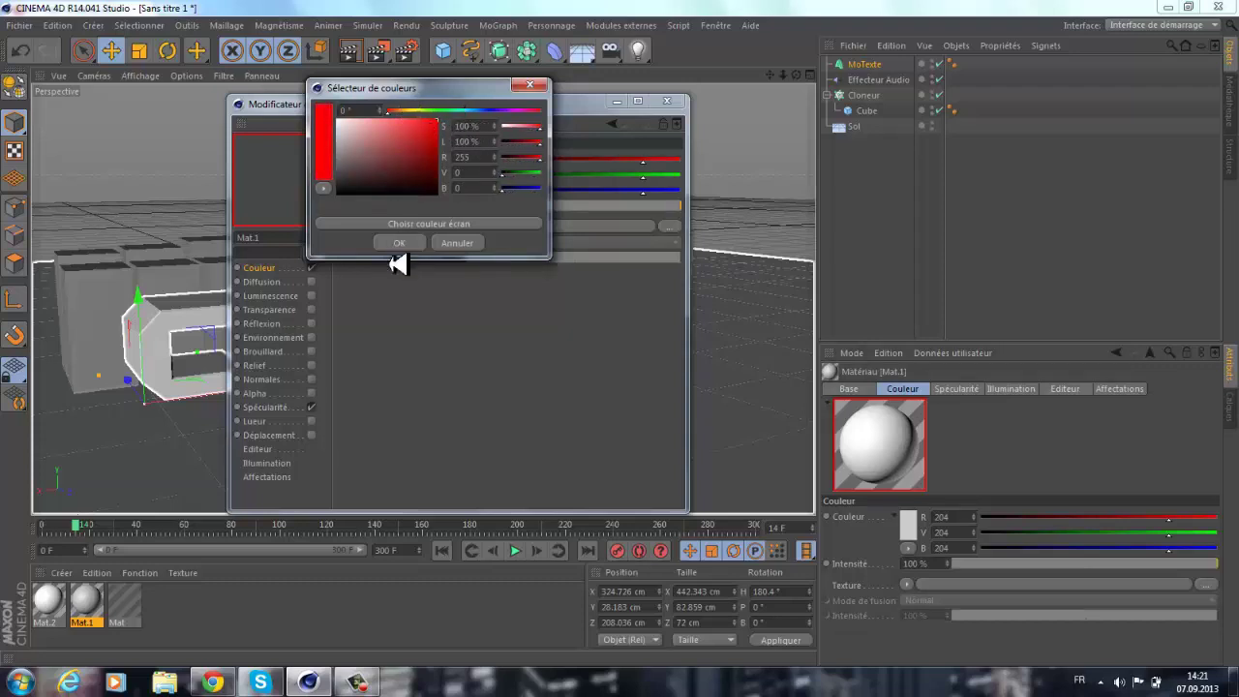
{"action": "left_click", "coordinate": [397, 245]}
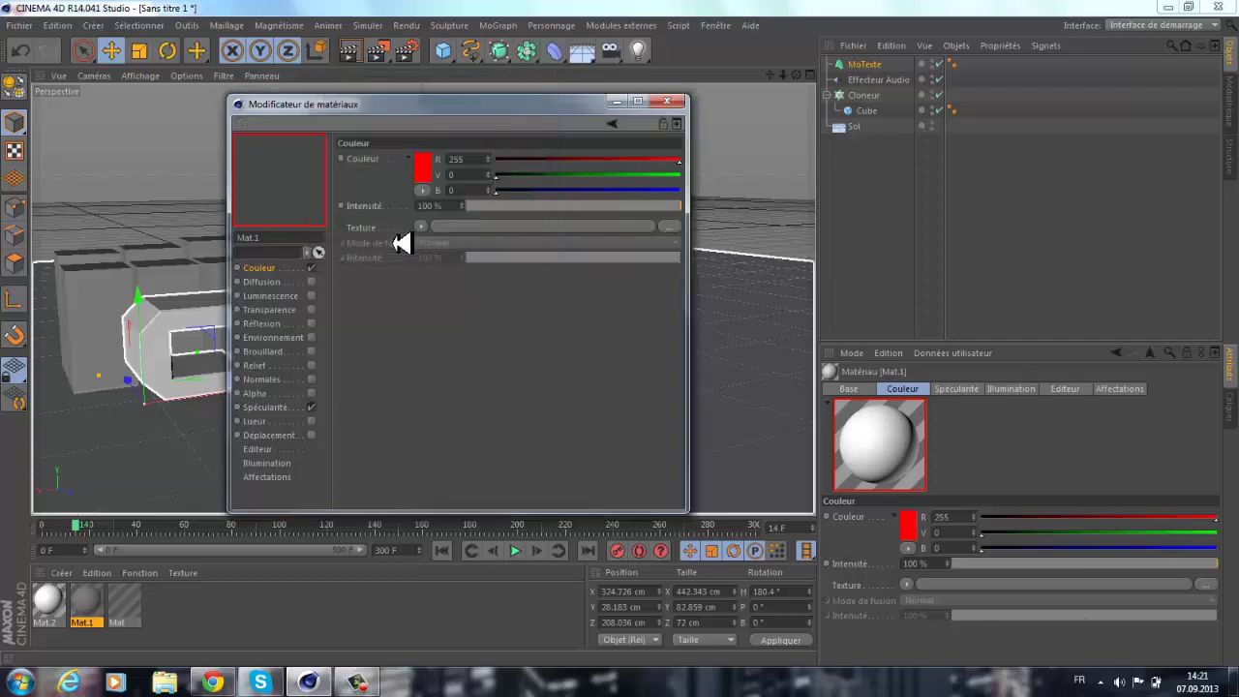
{"action": "left_click", "coordinate": [666, 100]}
Set the color of the material named Mat to near-black (7, 2, 2) and close the material editor.
{"action": "double_click", "coordinate": [126, 608]}
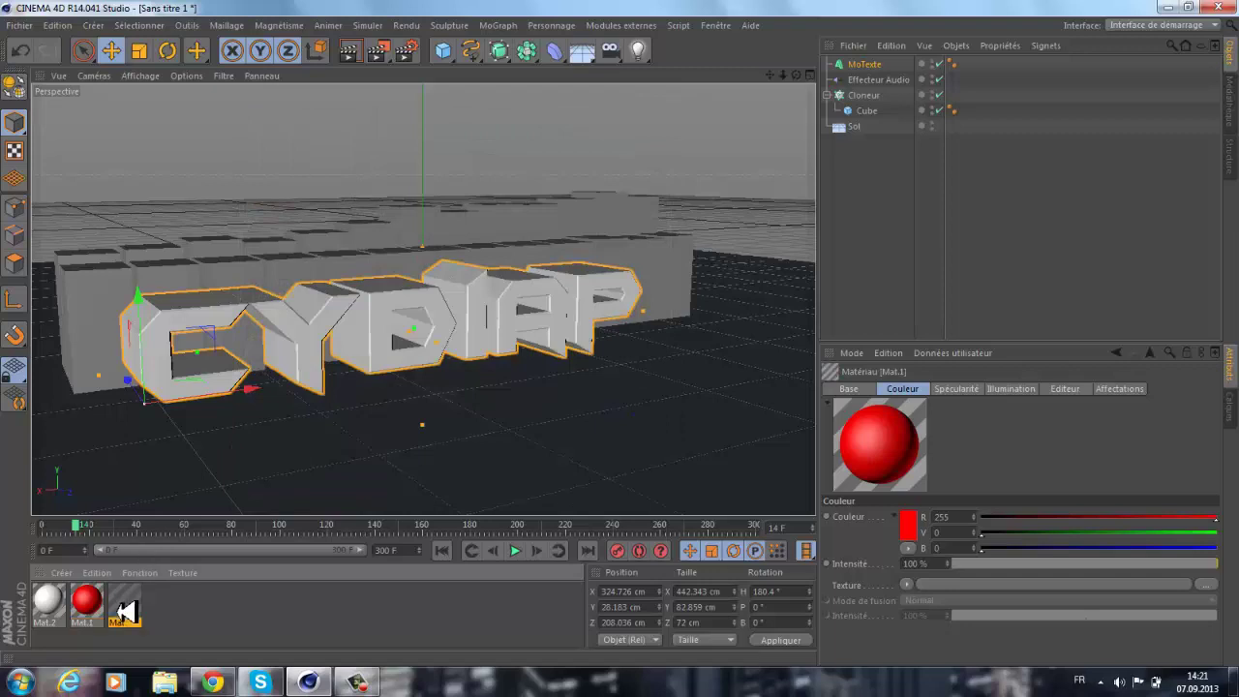
{"action": "left_click", "coordinate": [423, 166]}
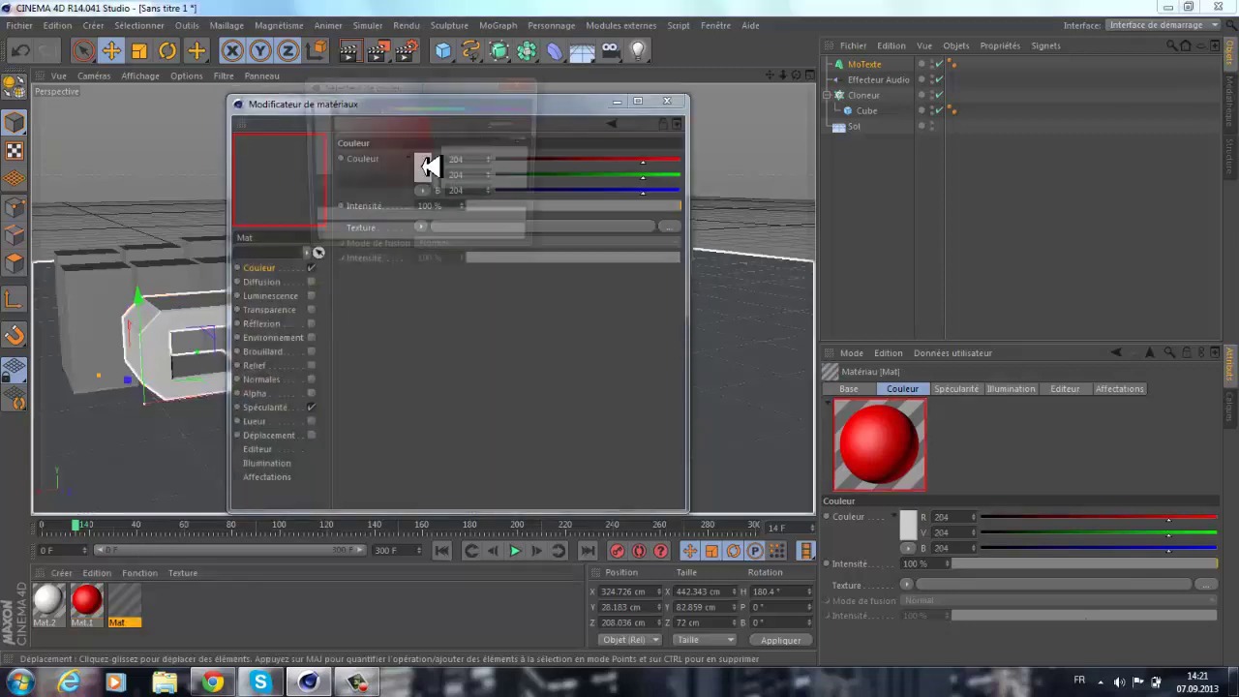
{"action": "left_click_drag", "start_coordinate": [420, 177], "coordinate": [409, 193]}
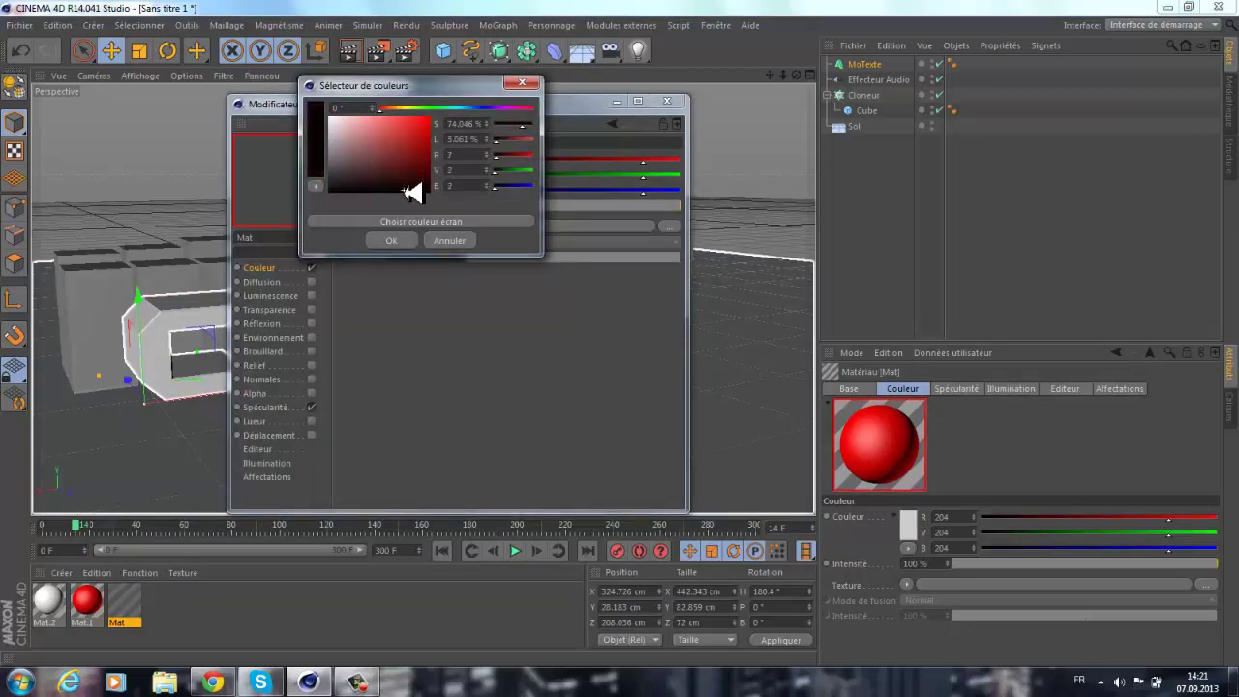
{"action": "left_click", "coordinate": [394, 239]}
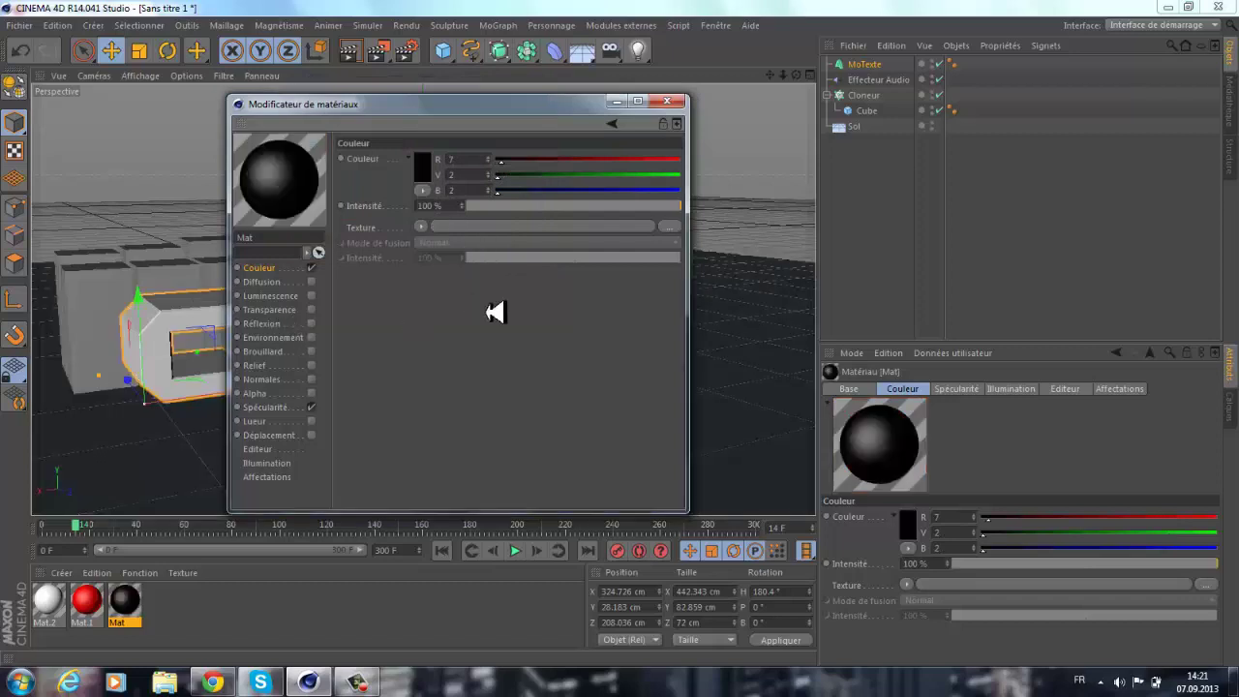
{"action": "left_click", "coordinate": [672, 101]}
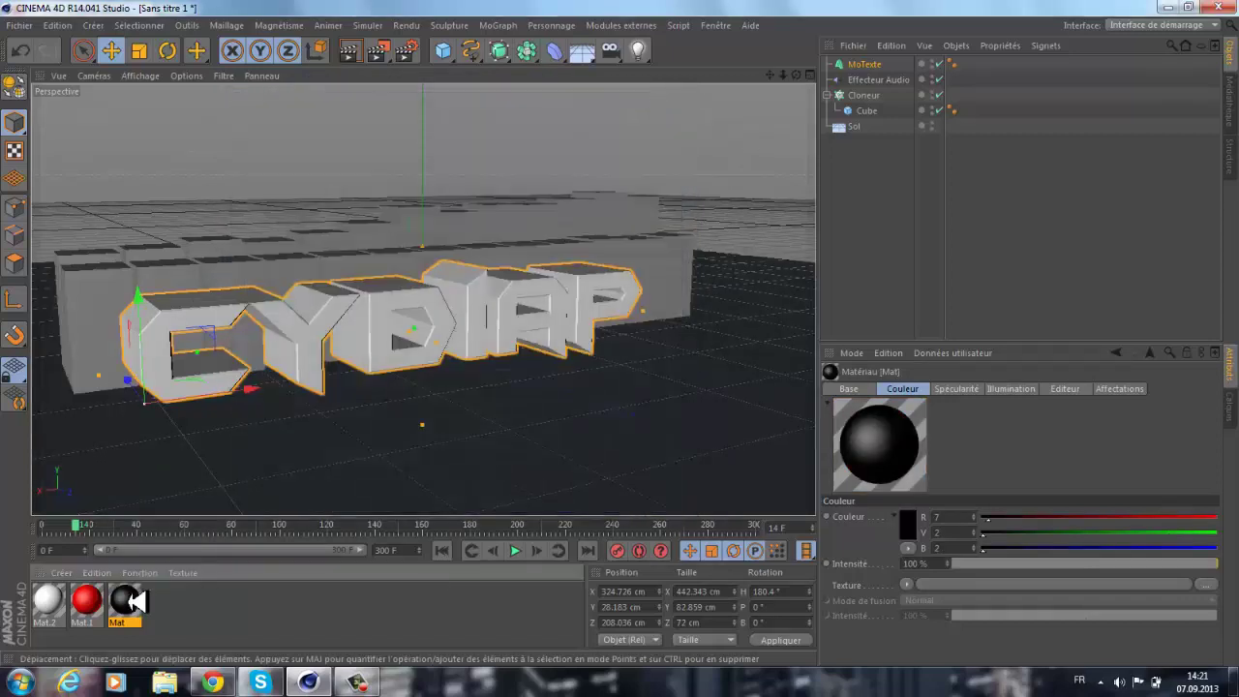
Apply Mat to the MoText, Mat.1 to the cloner and Mat.2 to the floor, and render a preview of the view.
{"action": "left_click_drag", "start_coordinate": [505, 354], "coordinate": [874, 60]}
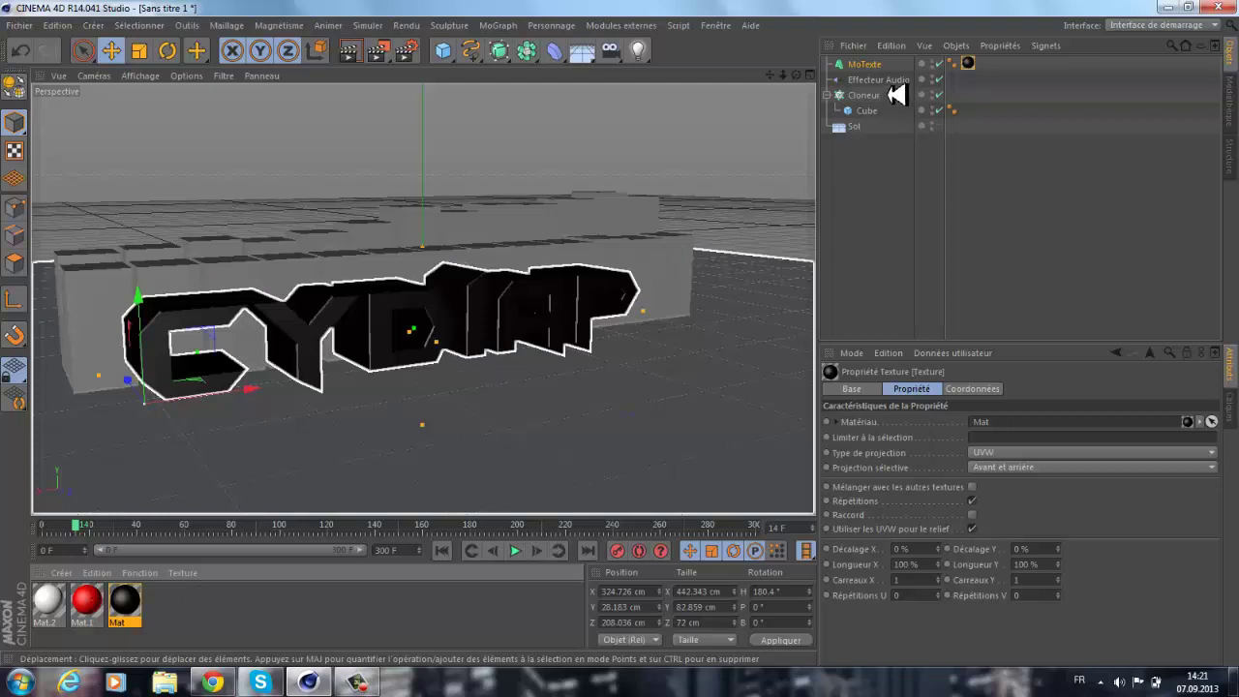
{"action": "left_click_drag", "start_coordinate": [896, 94], "coordinate": [896, 95]}
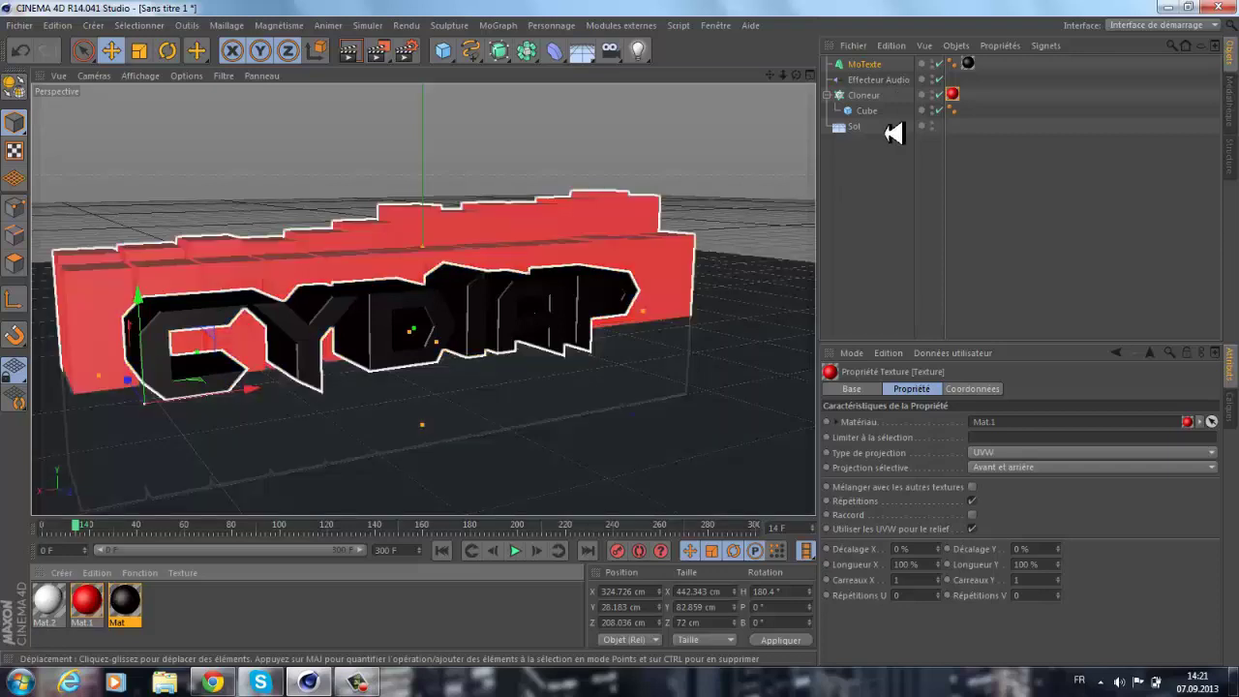
{"action": "left_click_drag", "start_coordinate": [889, 127], "coordinate": [887, 125]}
{"action": "left_click", "coordinate": [865, 165]}
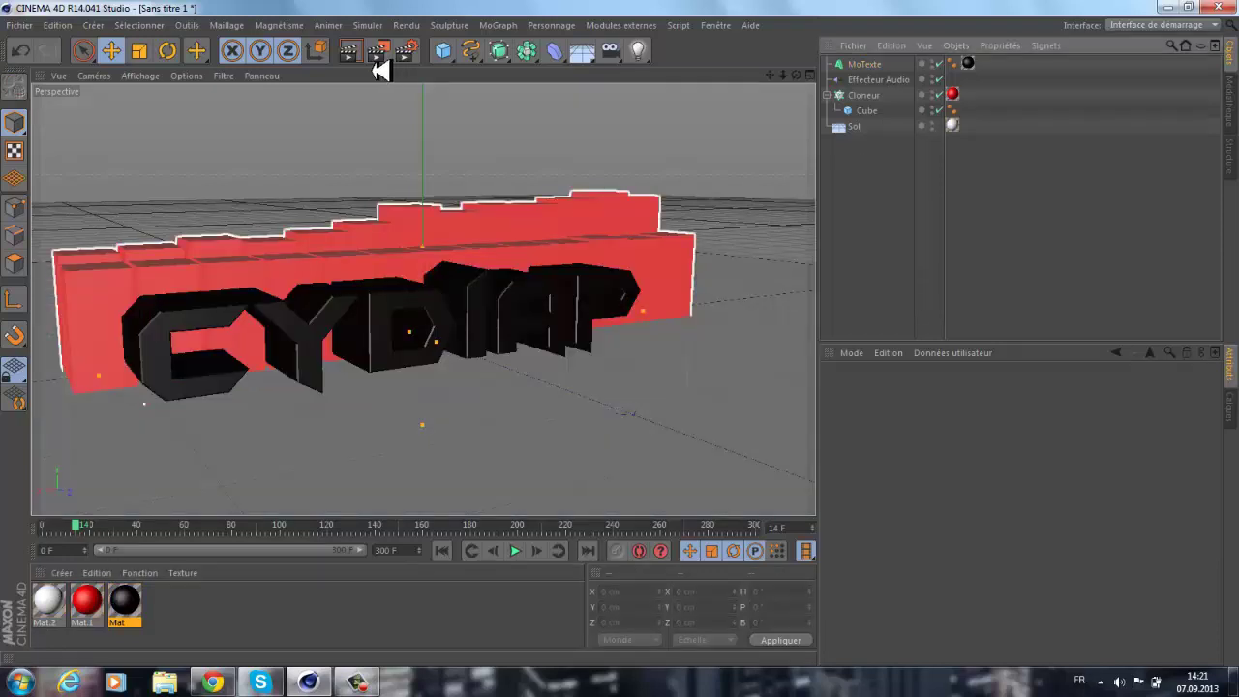
{"action": "left_click", "coordinate": [355, 50]}
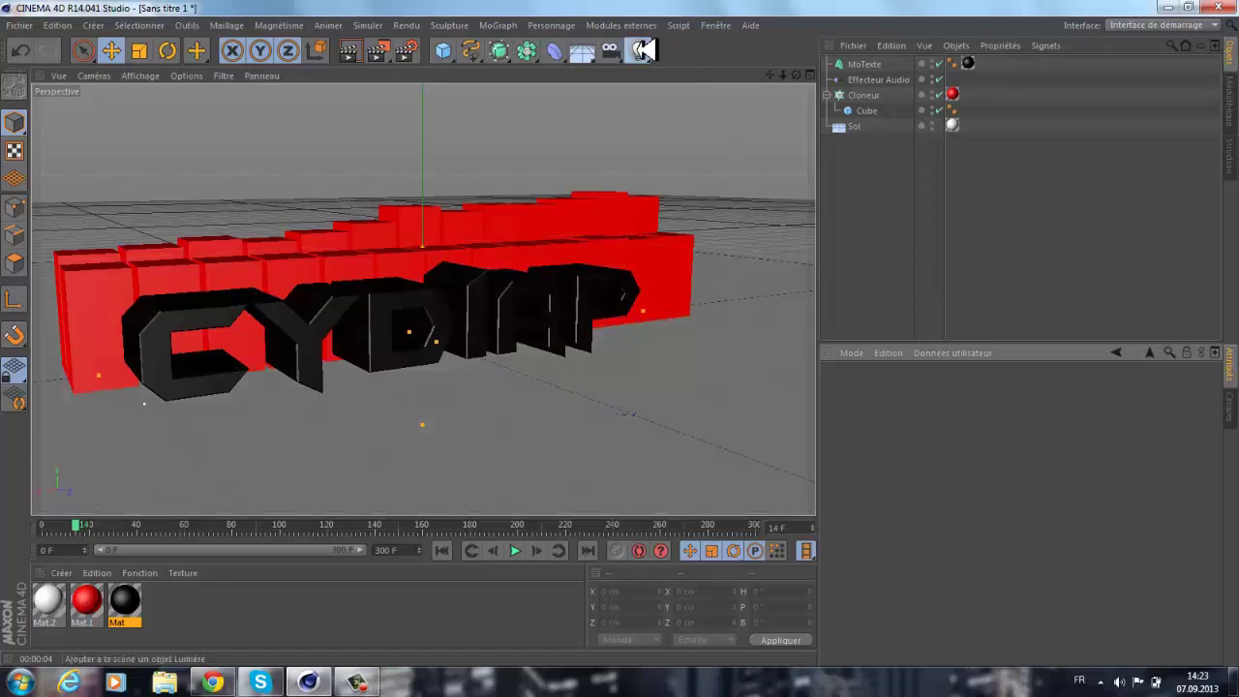
Add a light in front of and above the text at about Y 283 cm, Z 320 cm, and preview the render.
{"action": "left_click_drag", "start_coordinate": [639, 50], "coordinate": [884, 74]}
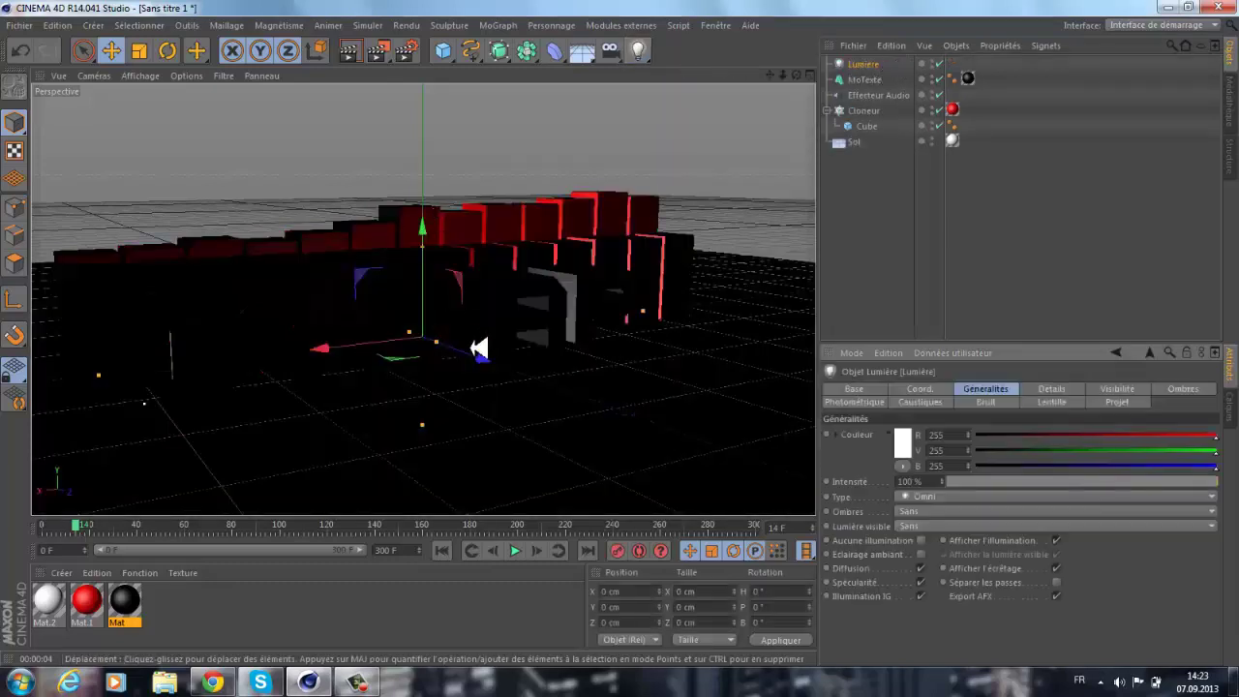
{"action": "left_click_drag", "start_coordinate": [520, 364], "coordinate": [734, 434]}
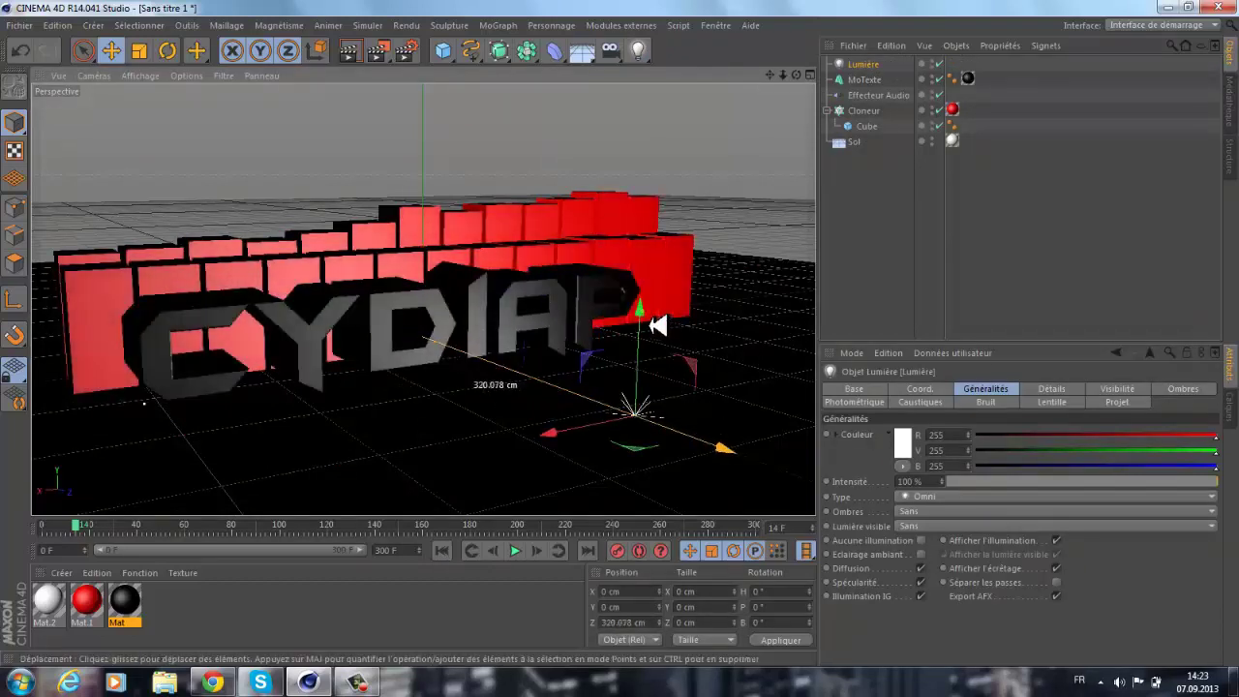
{"action": "mouse_move", "coordinate": [655, 296]}
{"action": "left_mouse_down"}
{"action": "mouse_move", "coordinate": [690, 66]}
{"action": "mouse_move", "coordinate": [630, 332]}
{"action": "mouse_move", "coordinate": [647, 311]}
{"action": "left_mouse_up"}
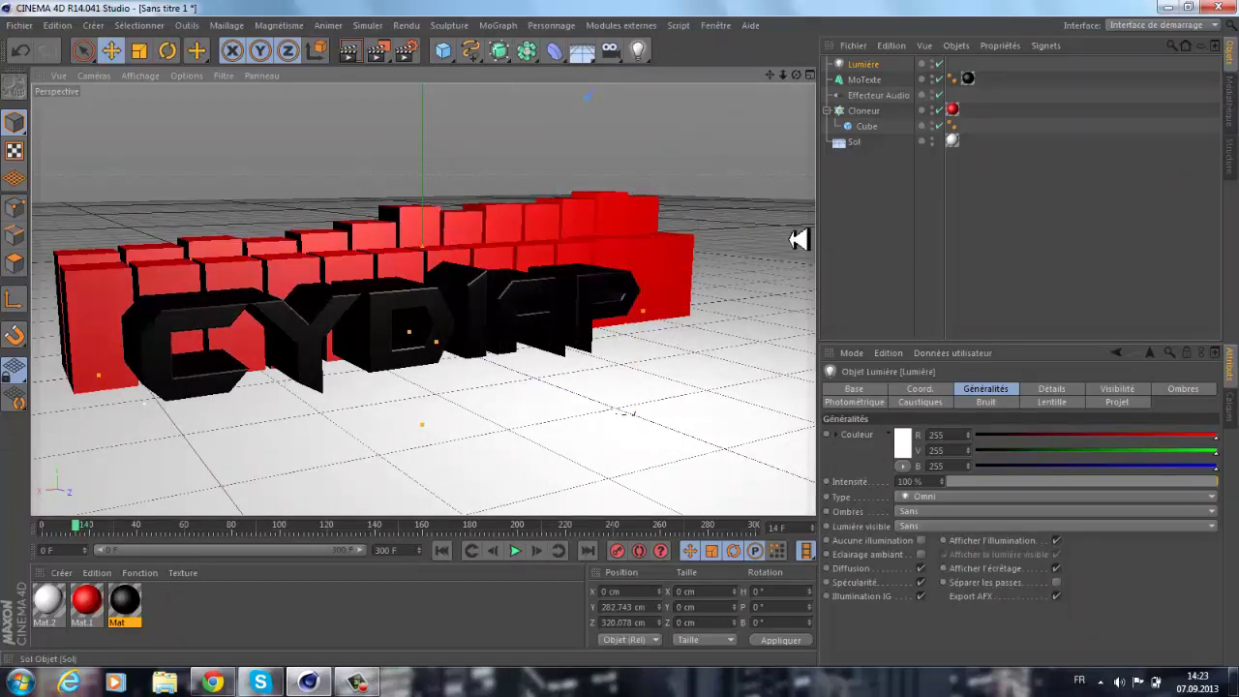
{"action": "left_click", "coordinate": [361, 48]}
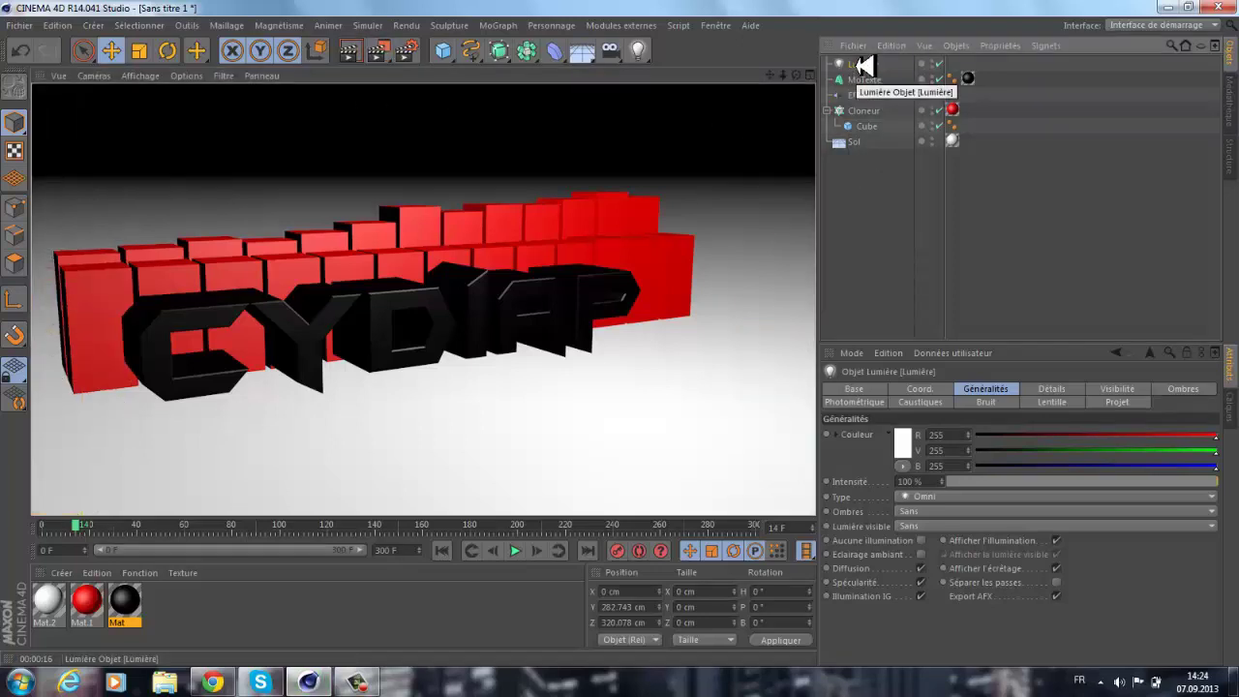
Give the light soft shadow maps (Masques d'ombres, ombres diffuses) and render the view to check the shadows.
{"action": "left_click", "coordinate": [925, 497]}
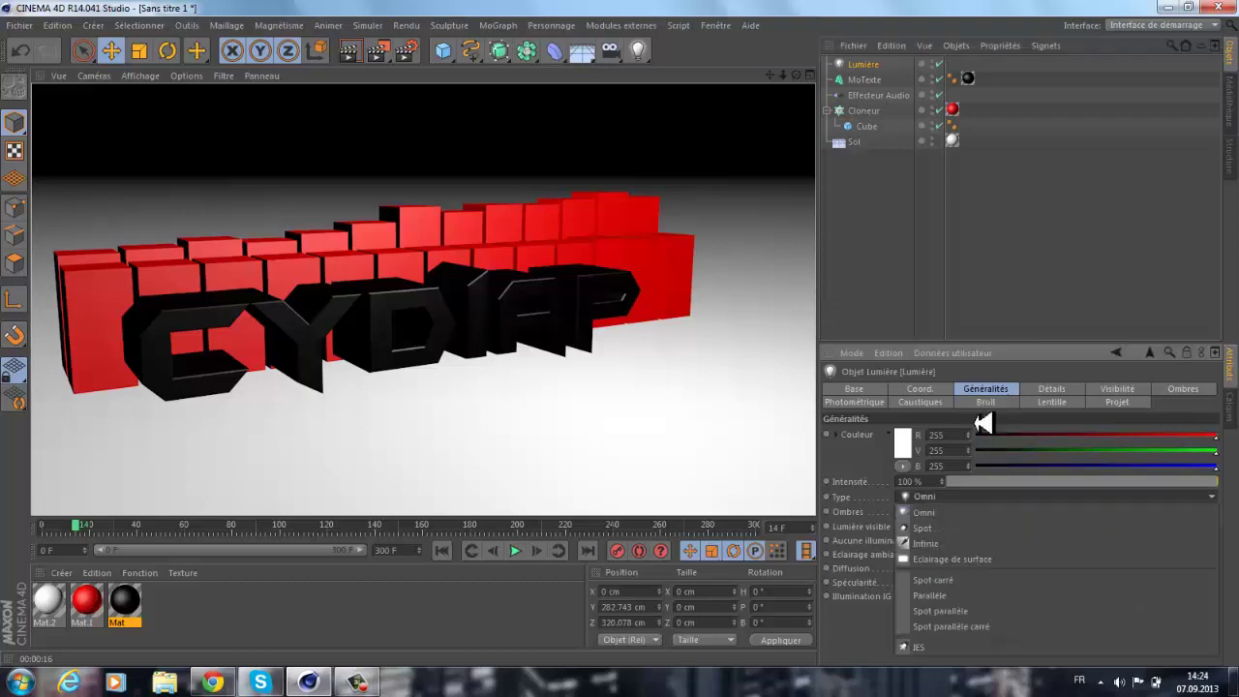
{"action": "left_click", "coordinate": [905, 512]}
{"action": "left_click", "coordinate": [934, 511]}
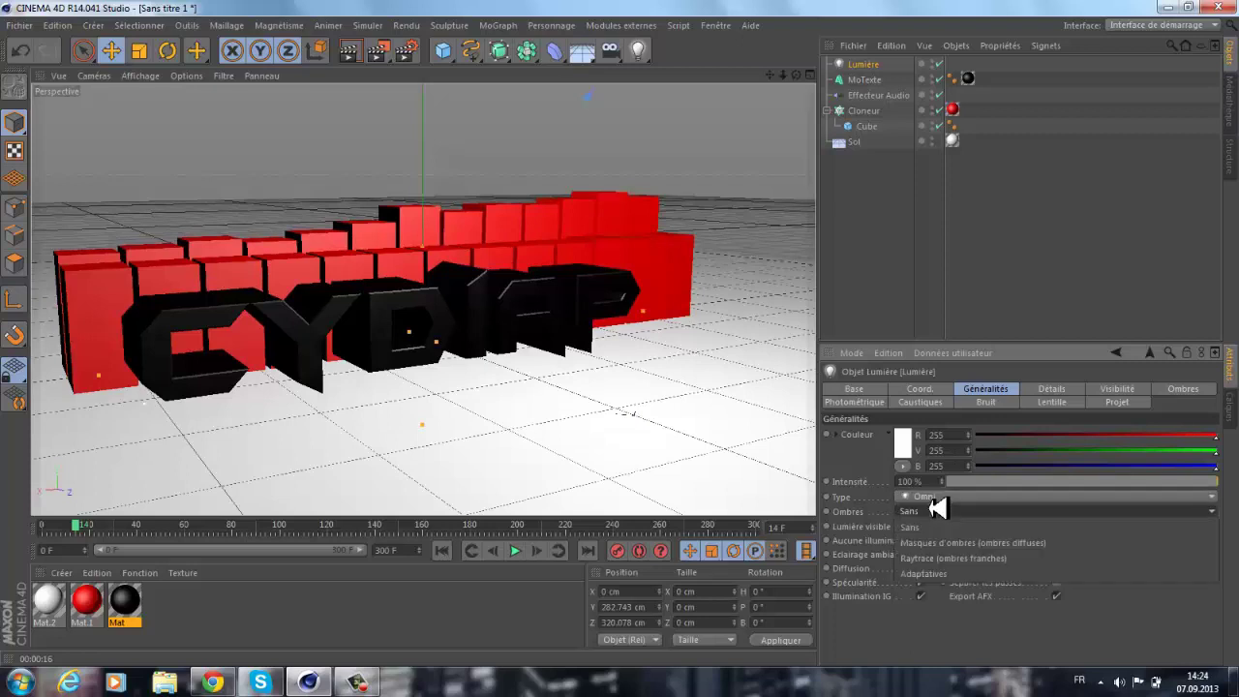
{"action": "left_click", "coordinate": [981, 543]}
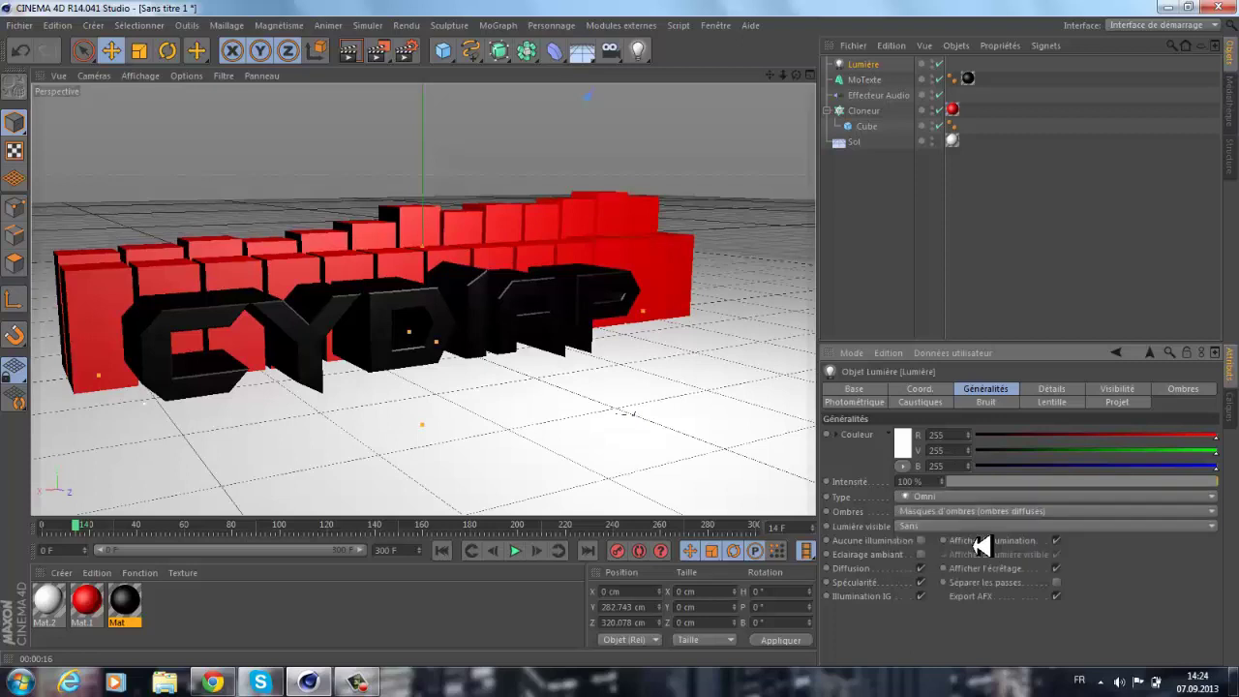
{"action": "left_click", "coordinate": [349, 50]}
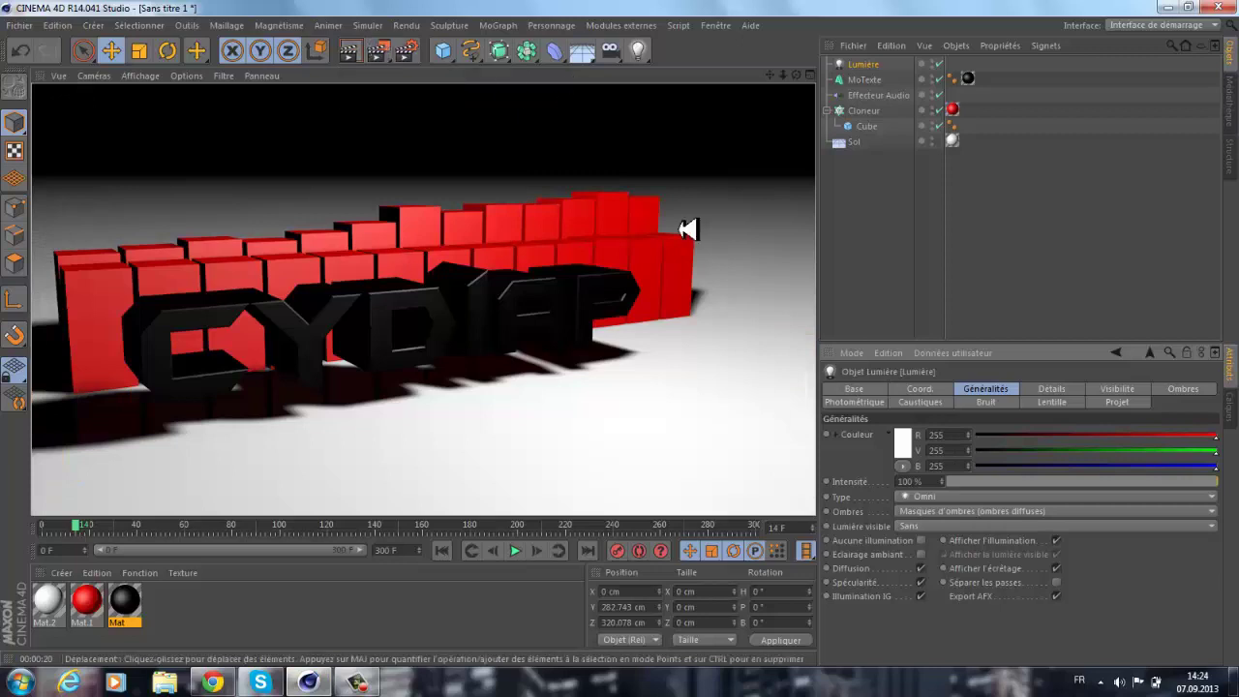
{"action": "left_click", "coordinate": [898, 281]}
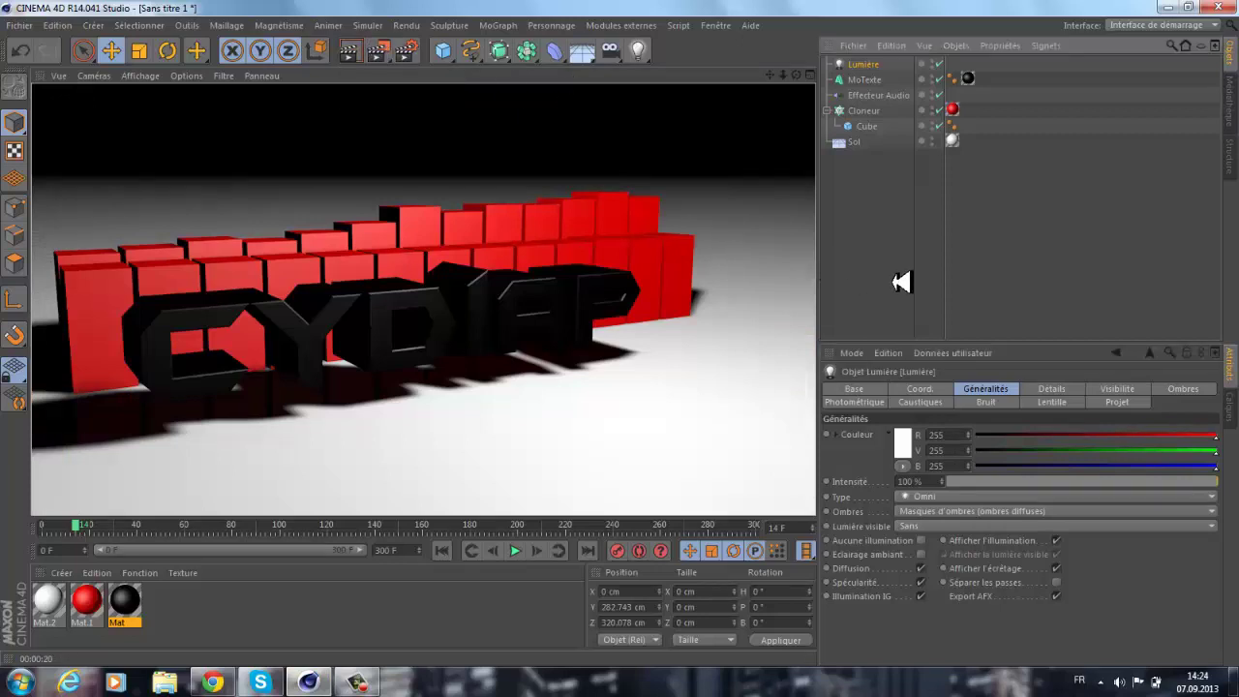
Lower the MoText toward the floor to about Y 17 cm.
{"action": "left_click", "coordinate": [887, 80]}
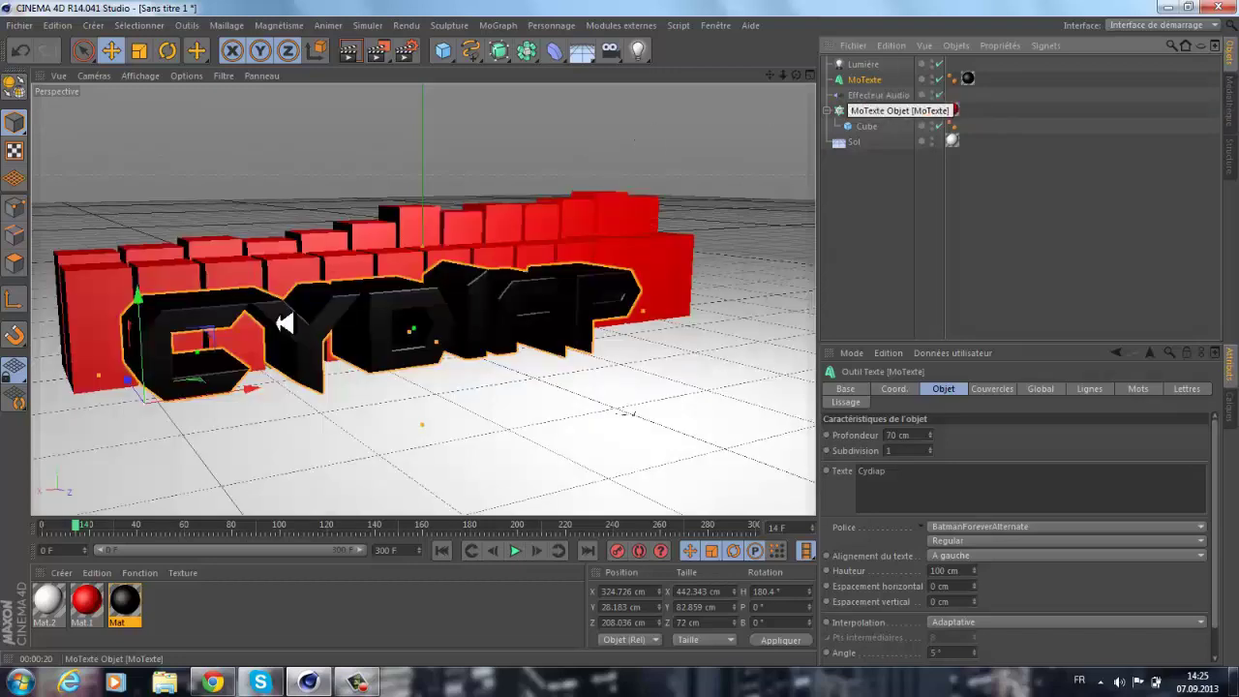
{"action": "mouse_move", "coordinate": [154, 287]}
{"action": "left_mouse_down"}
{"action": "mouse_move", "coordinate": [146, 334]}
{"action": "mouse_move", "coordinate": [141, 300]}
{"action": "left_mouse_up"}
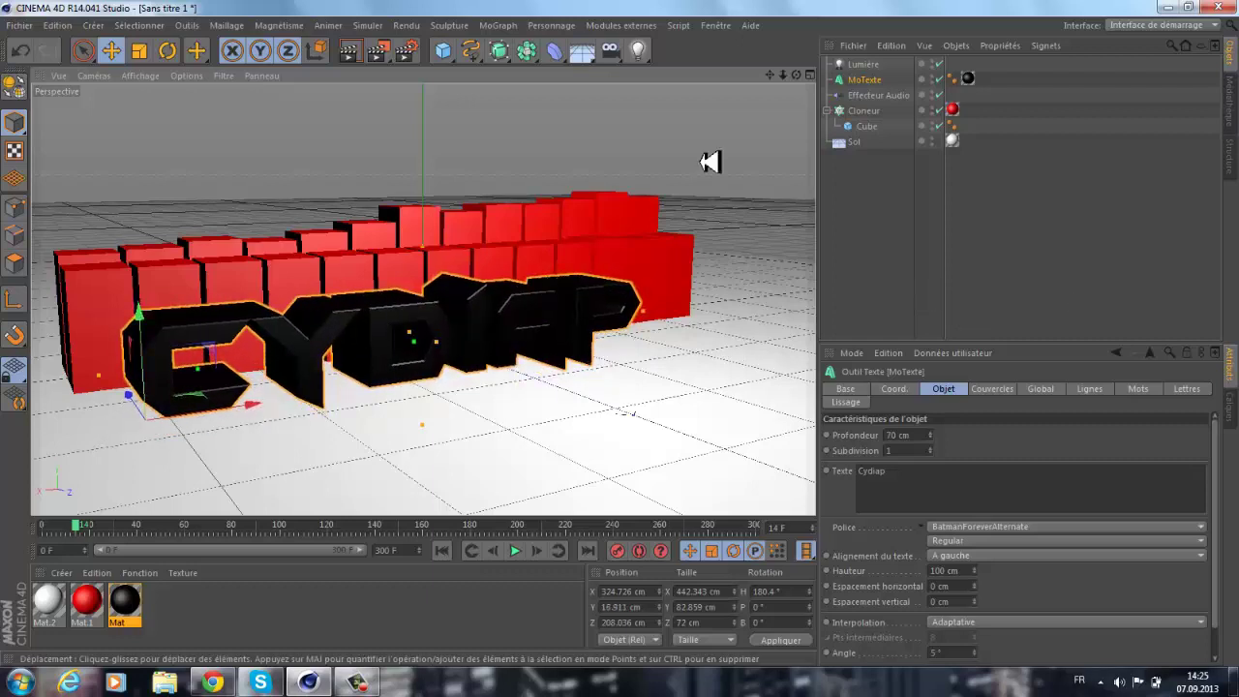
Add a second floor object and rotate it upright to a pitch of about 91° to form a wall.
{"action": "left_click_drag", "start_coordinate": [772, 72], "coordinate": [627, 333]}
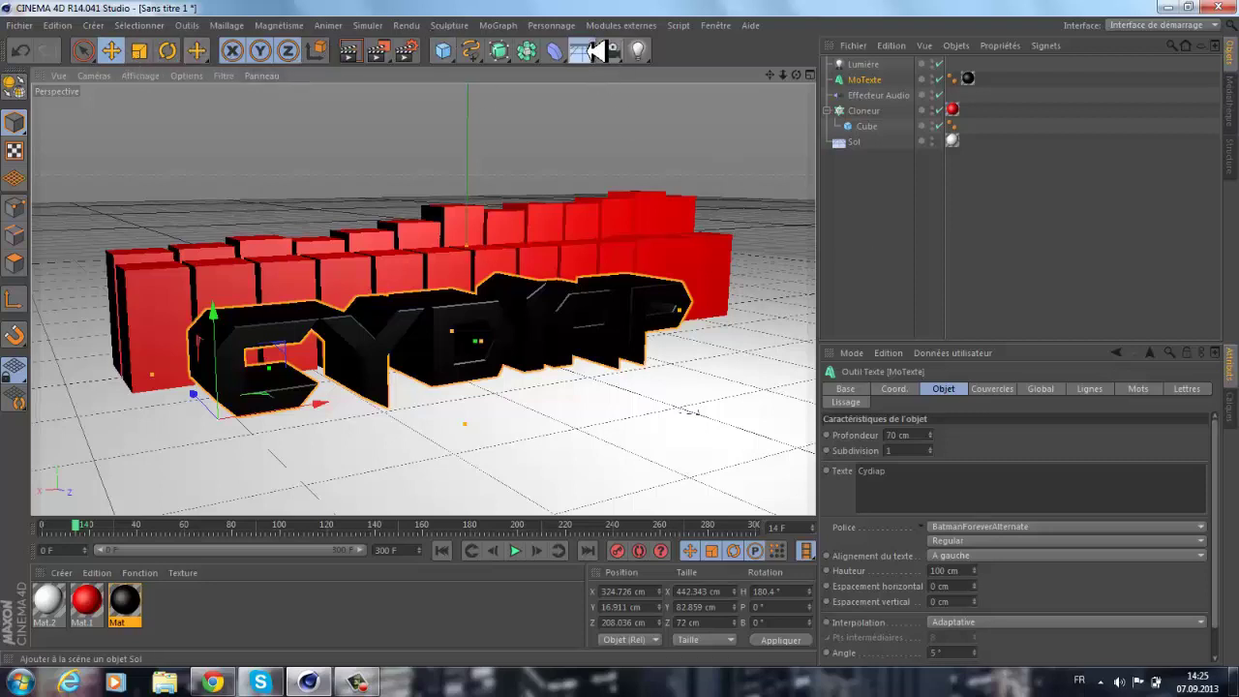
{"action": "left_click", "coordinate": [595, 50]}
{"action": "left_click", "coordinate": [690, 72]}
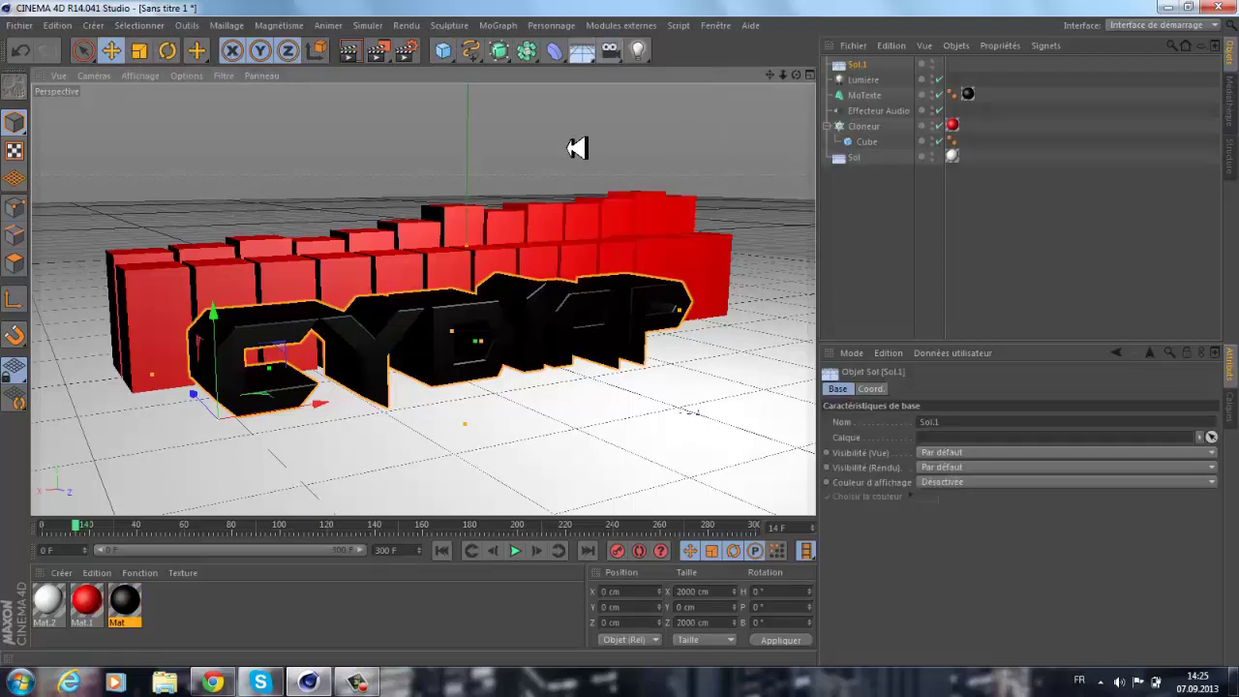
{"action": "left_click", "coordinate": [167, 50]}
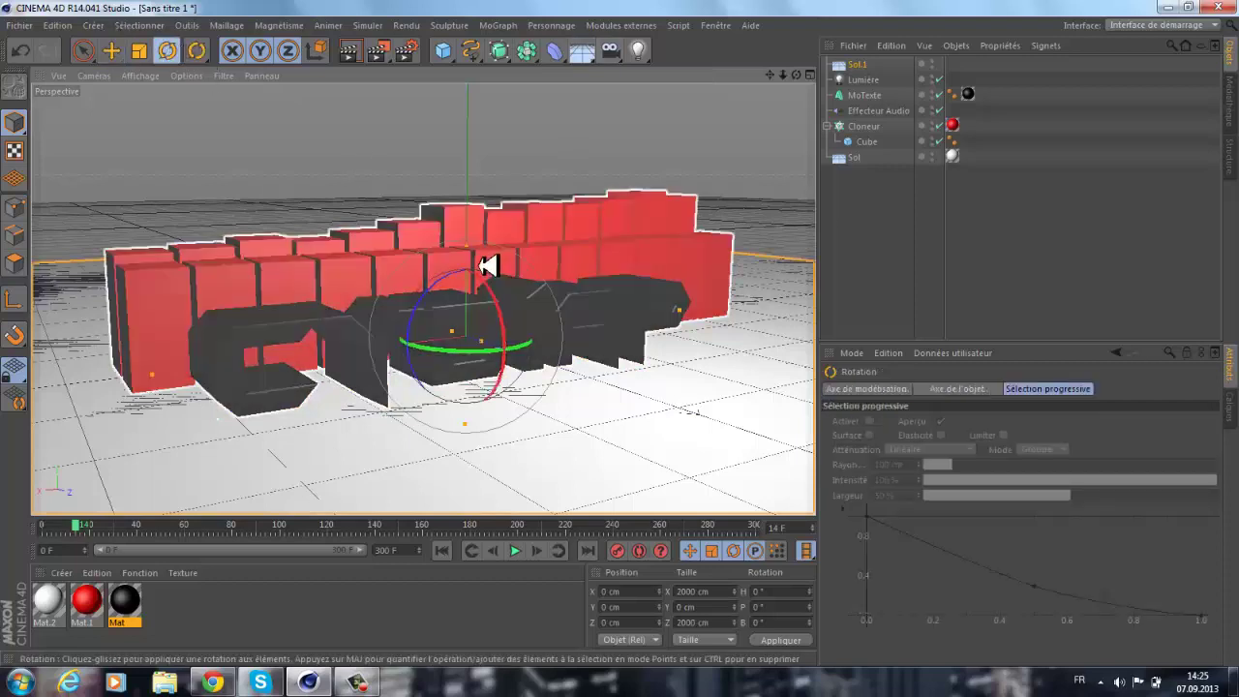
{"action": "mouse_move", "coordinate": [483, 260]}
{"action": "left_mouse_down"}
{"action": "mouse_move", "coordinate": [471, 235]}
{"action": "mouse_move", "coordinate": [475, 254]}
{"action": "mouse_move", "coordinate": [455, 238]}
{"action": "left_mouse_up"}
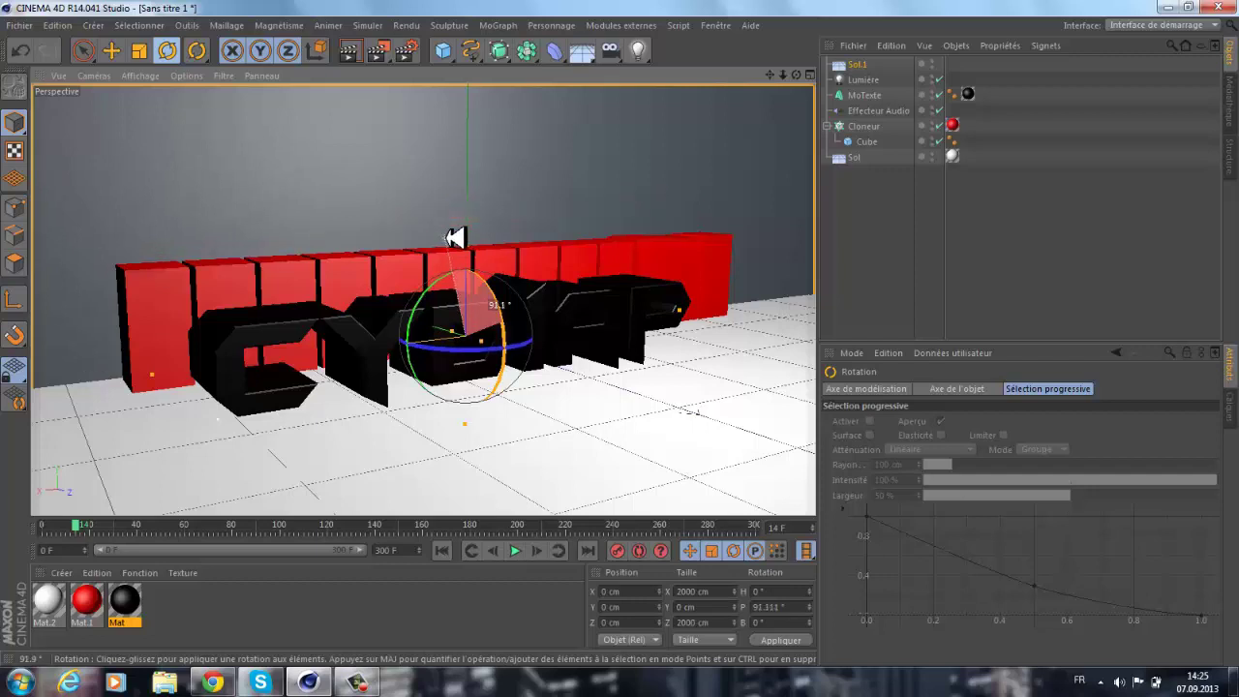
Move the upright floor behind the cubes to about Z -607 cm and apply the white Mat.2 material to it.
{"action": "left_click", "coordinate": [113, 50]}
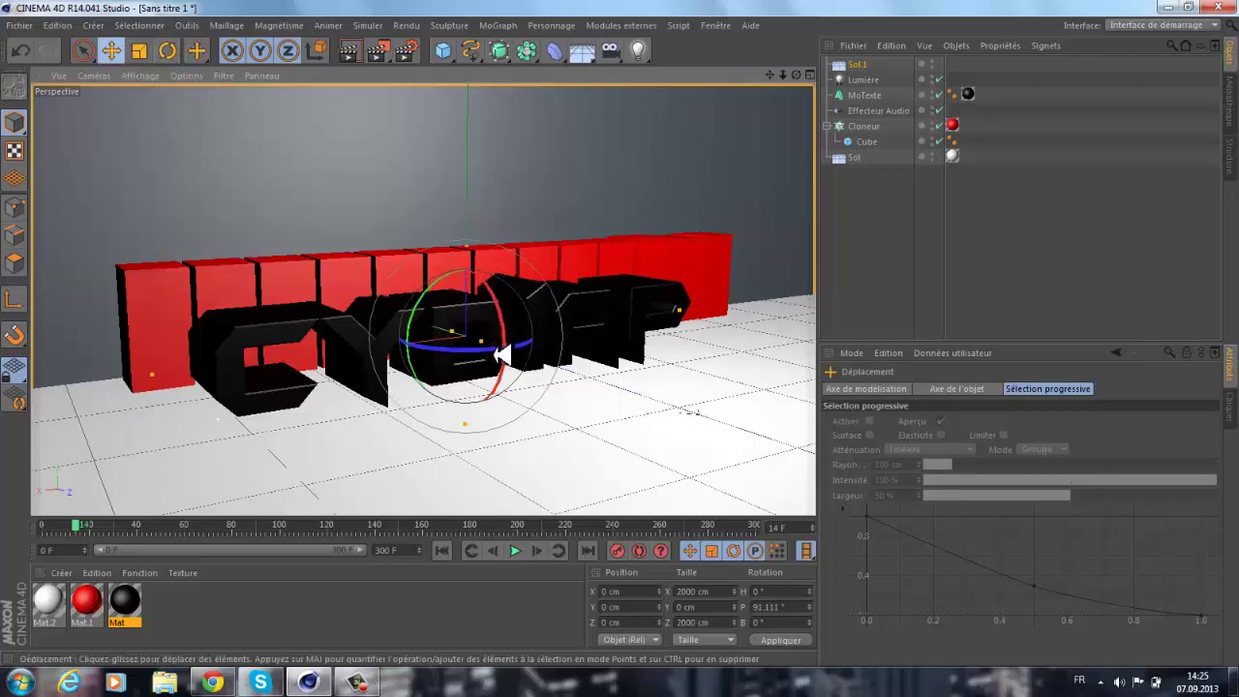
{"action": "left_click_drag", "start_coordinate": [429, 321], "coordinate": [326, 258]}
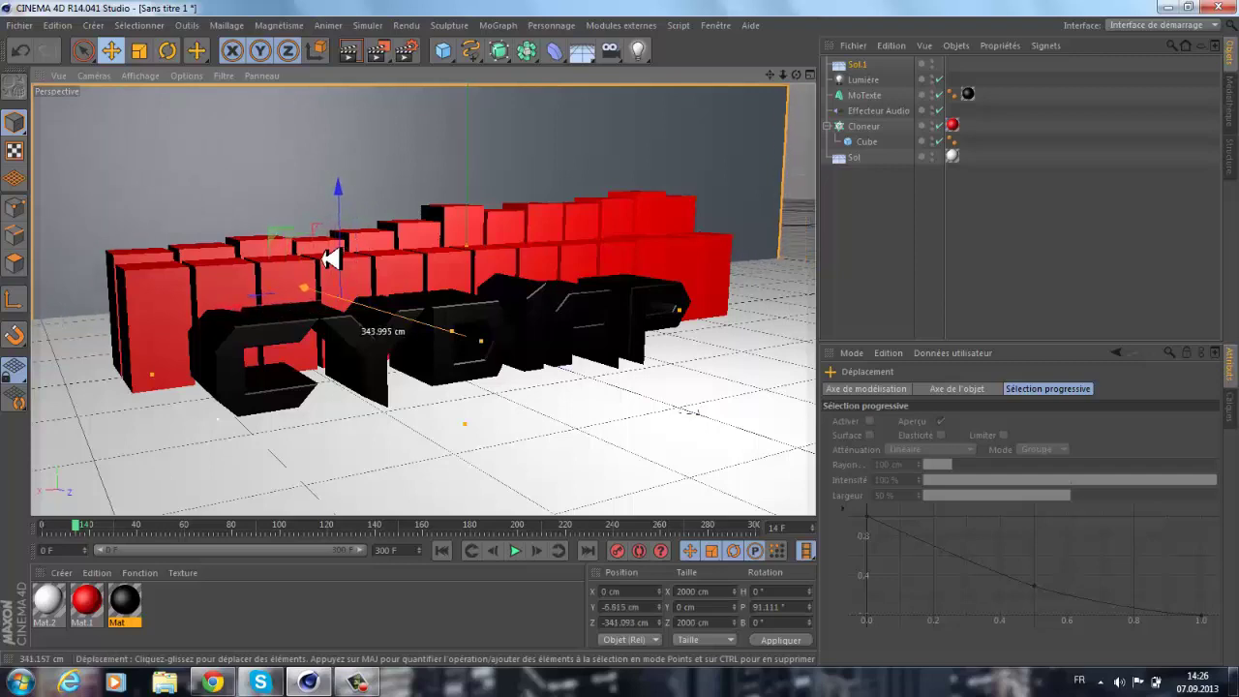
{"action": "left_click", "coordinate": [907, 210]}
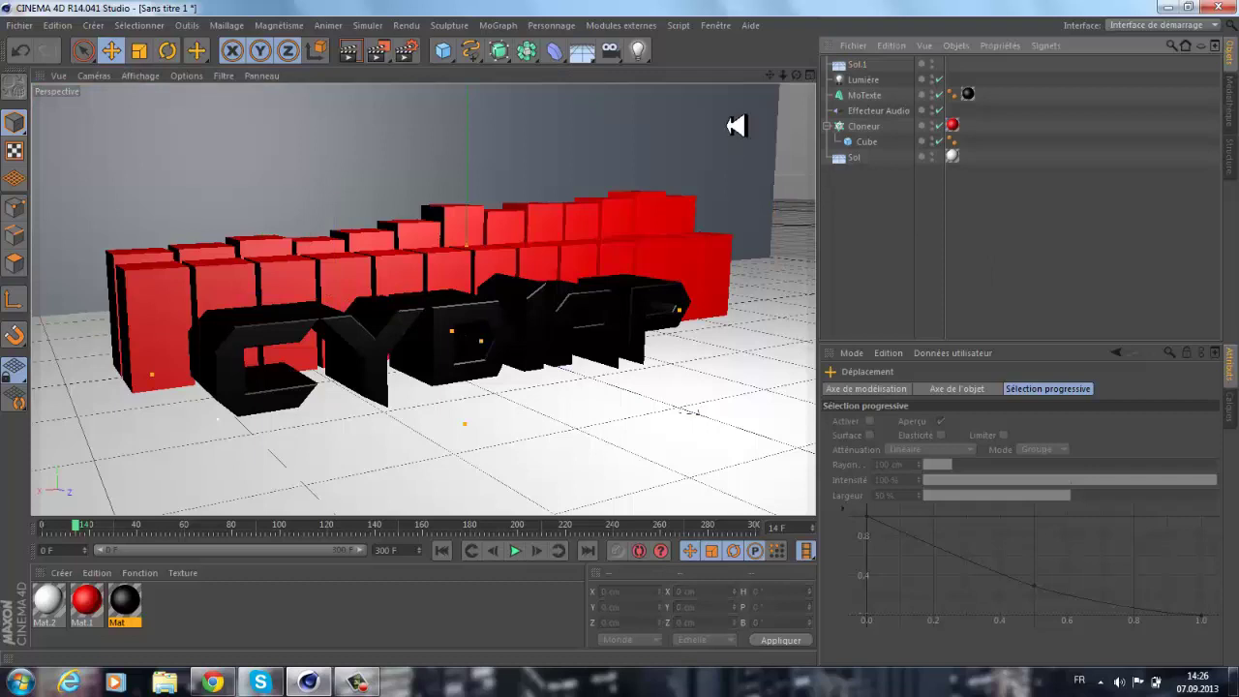
{"action": "left_click", "coordinate": [870, 63]}
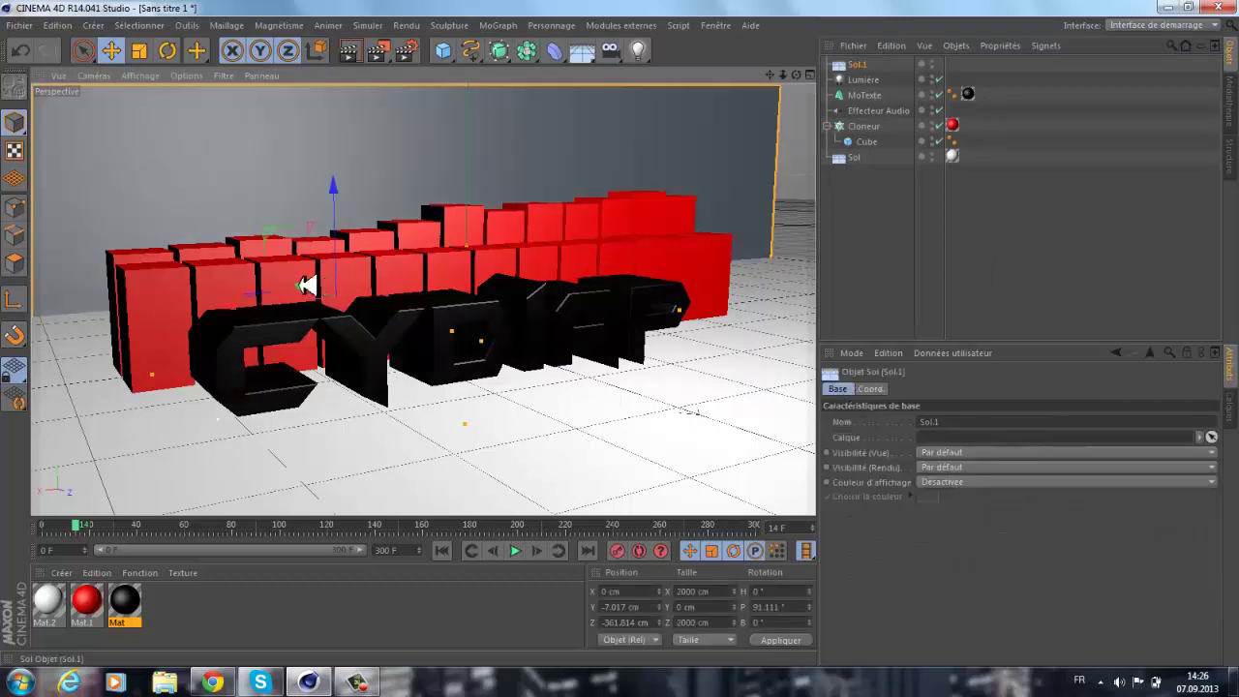
{"action": "left_click_drag", "start_coordinate": [292, 283], "coordinate": [248, 270]}
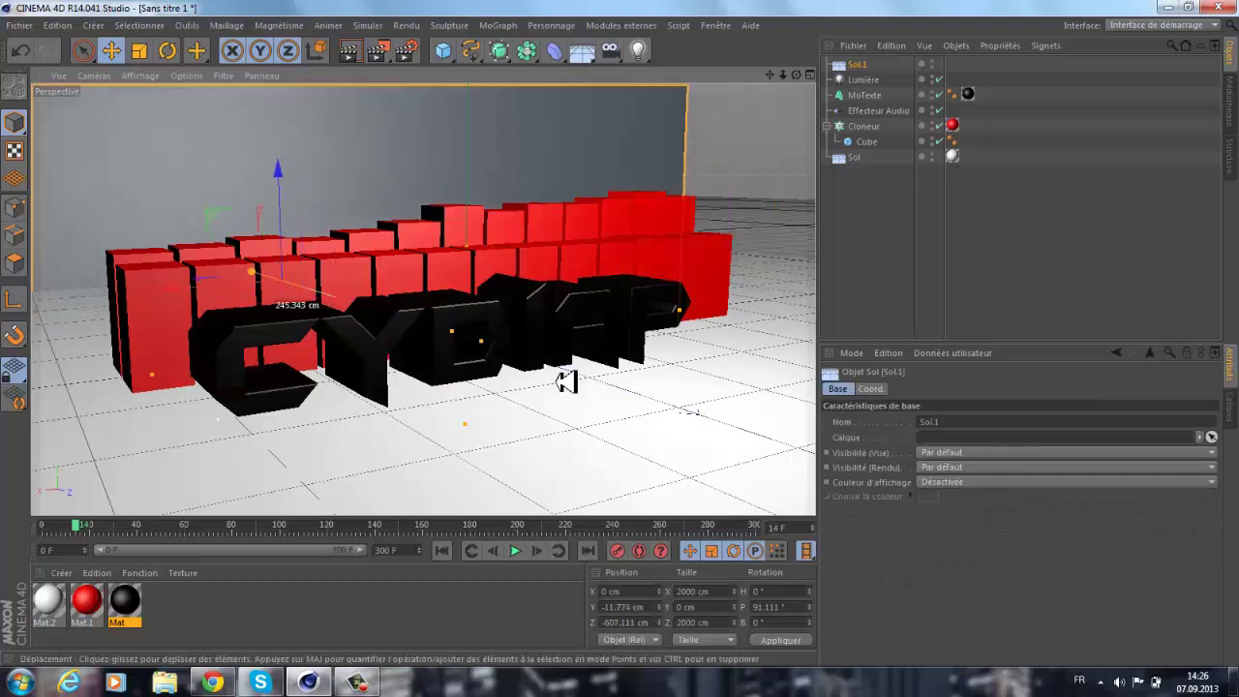
{"action": "left_click", "coordinate": [565, 381]}
{"action": "left_click_drag", "start_coordinate": [50, 607], "coordinate": [914, 63]}
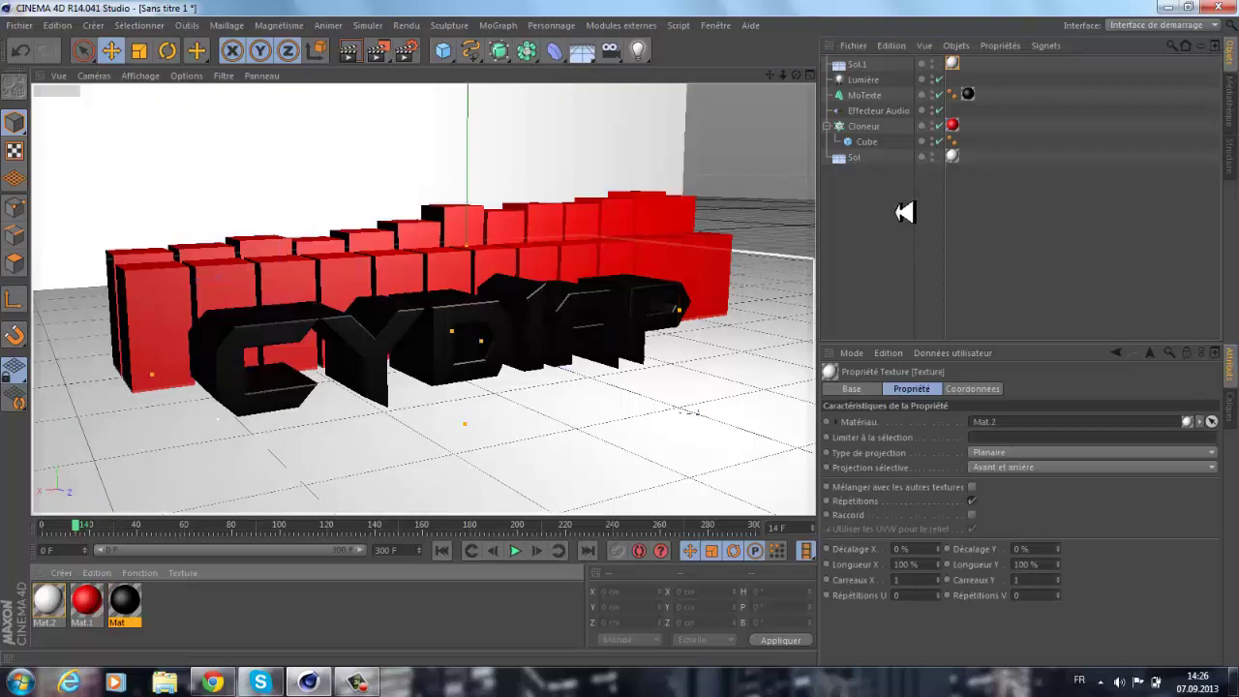
Render the view to check the white back wall behind the cubes and text.
{"action": "left_click", "coordinate": [906, 209]}
{"action": "left_click", "coordinate": [359, 50]}
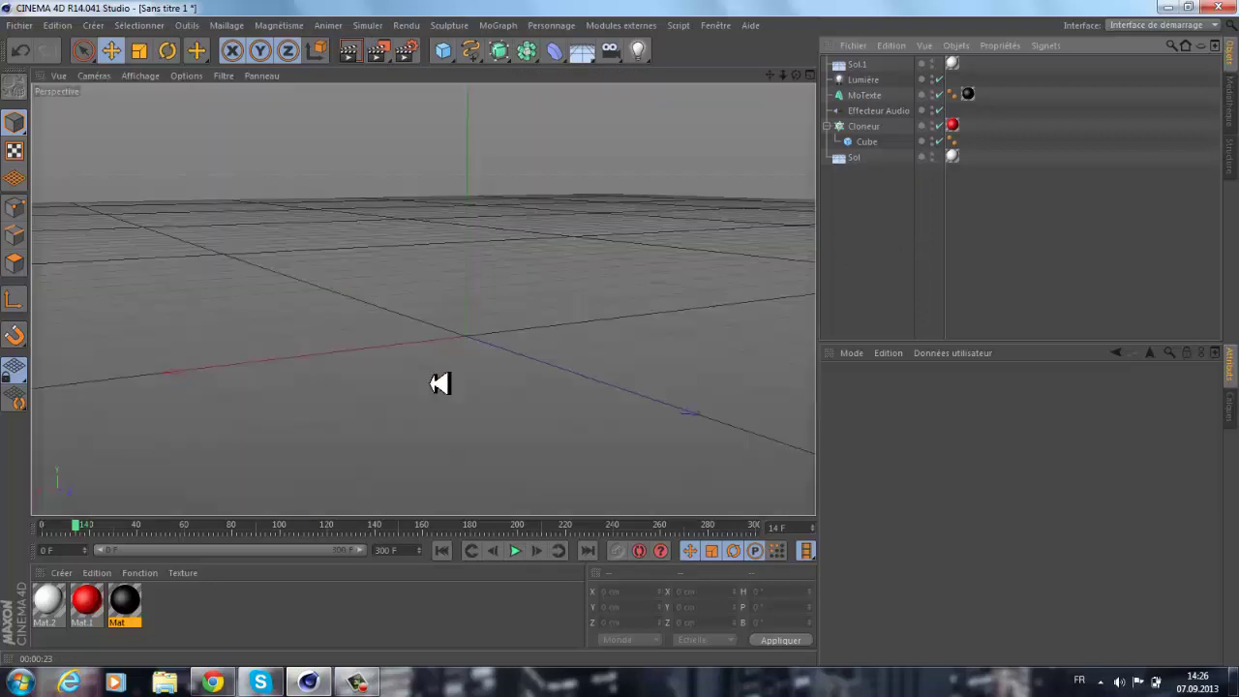
{"action": "left_click", "coordinate": [440, 382]}
{"action": "key", "text": "ctrl+r"}
Turn off the light's shadows (Ombres: Sans) and render the view to check the result.
{"action": "left_click", "coordinate": [876, 80]}
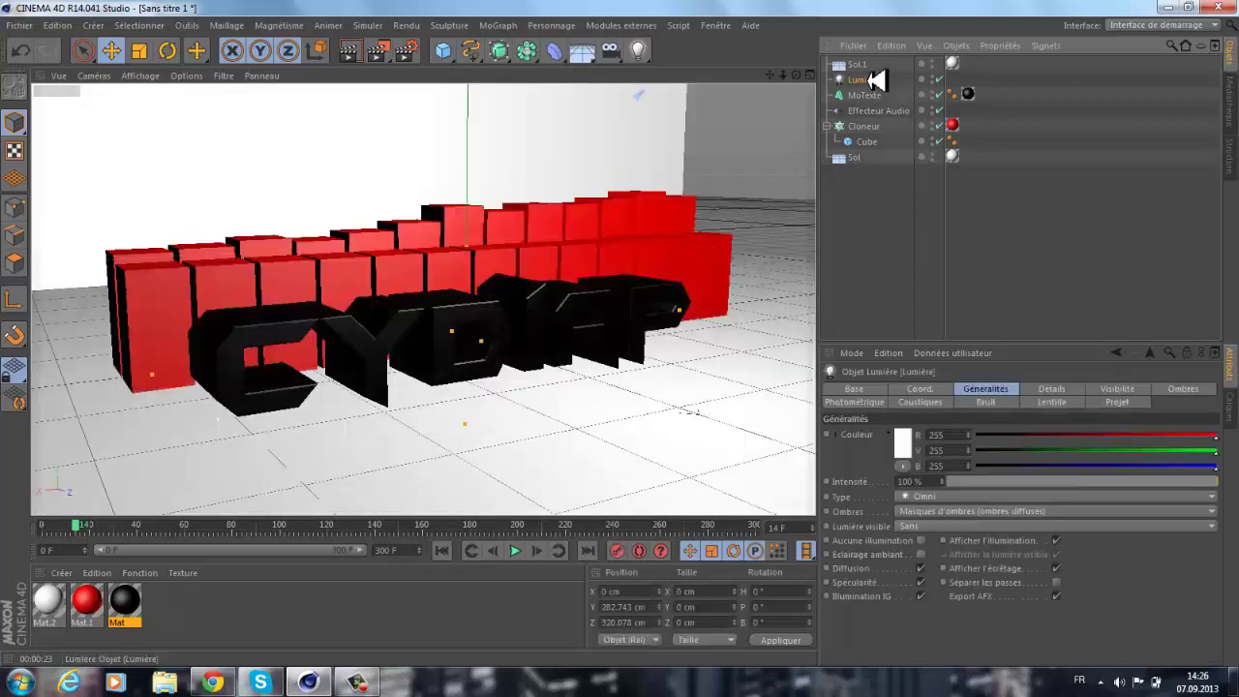
{"action": "left_click", "coordinate": [929, 510]}
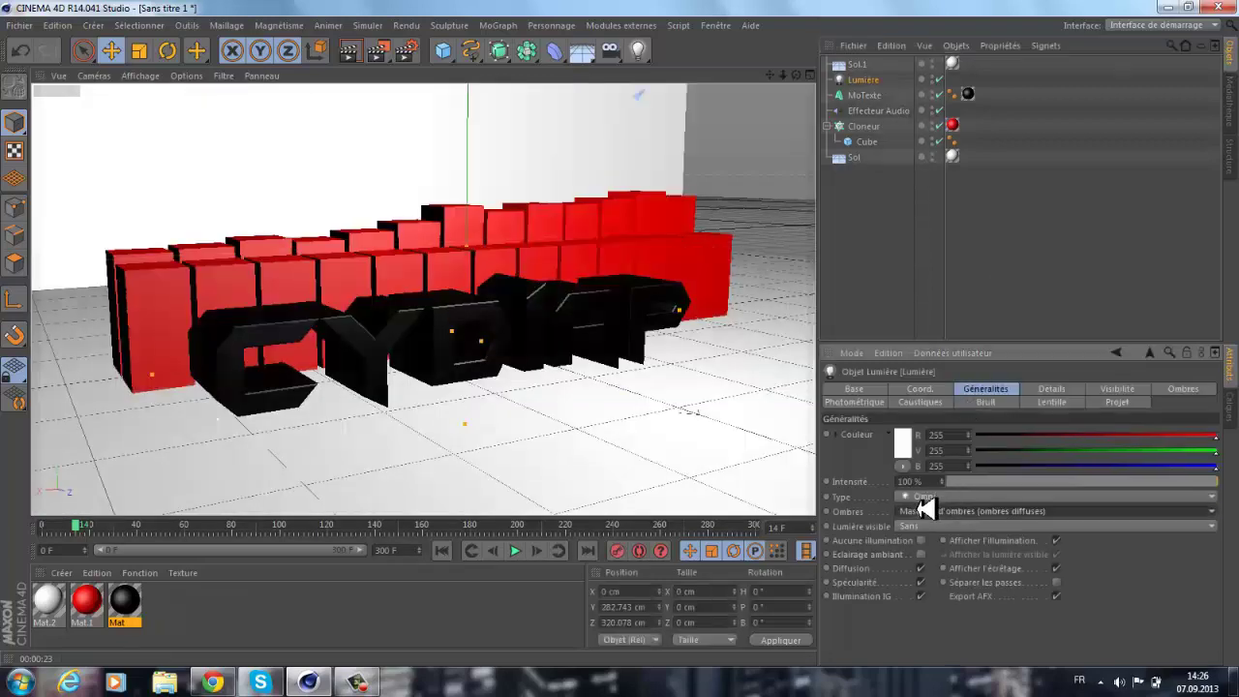
{"action": "left_click", "coordinate": [910, 526]}
{"action": "left_click", "coordinate": [356, 52]}
{"action": "left_click", "coordinate": [357, 51]}
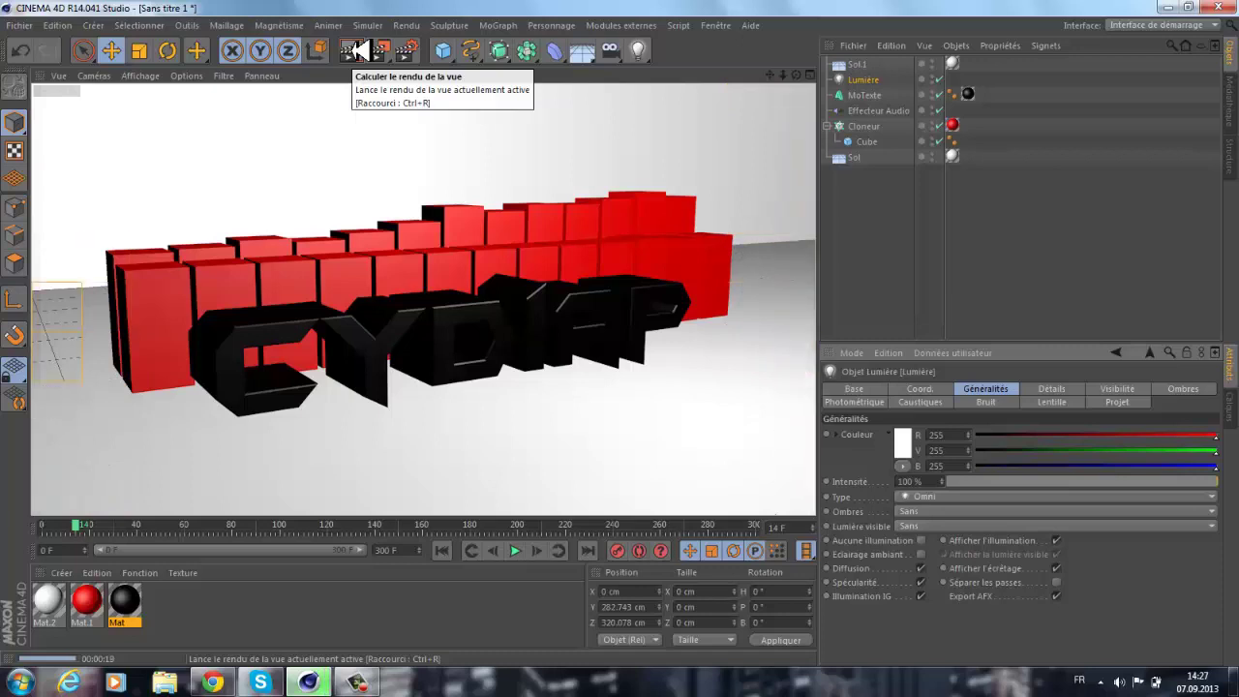
{"action": "left_click", "coordinate": [962, 246]}
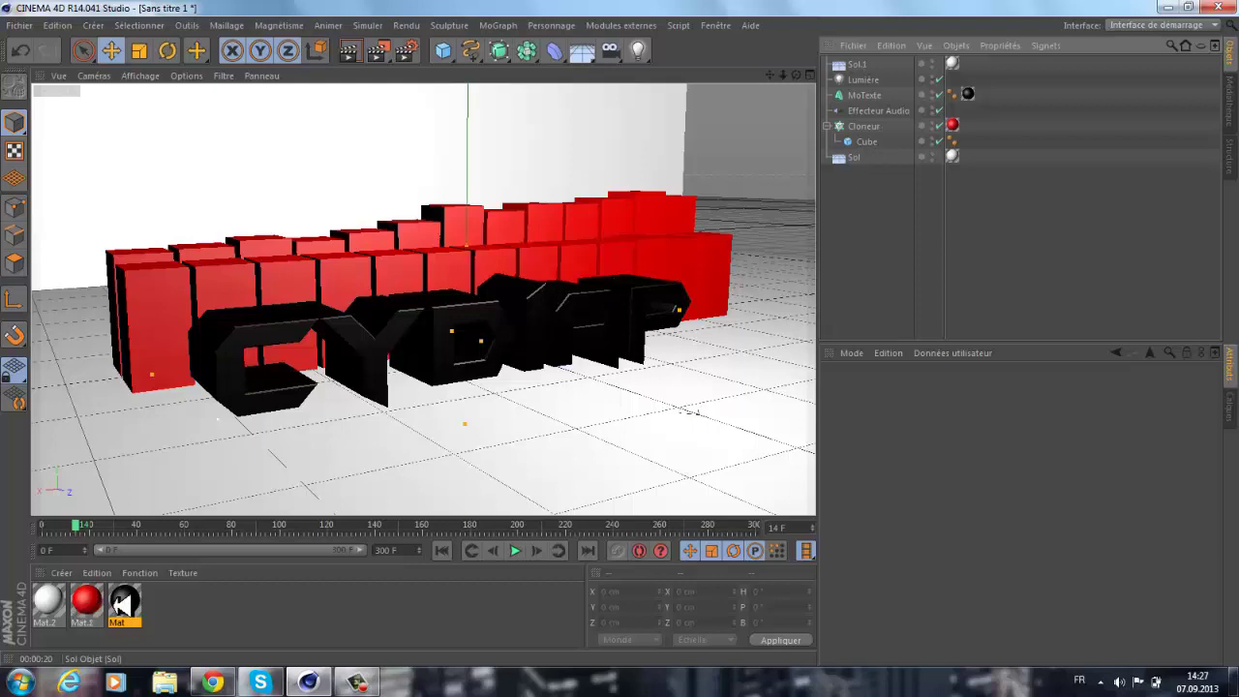
Enable reflection (Réflexion) on the red Mat.1 material and set its intensity to 20 %.
{"action": "left_click", "coordinate": [126, 600]}
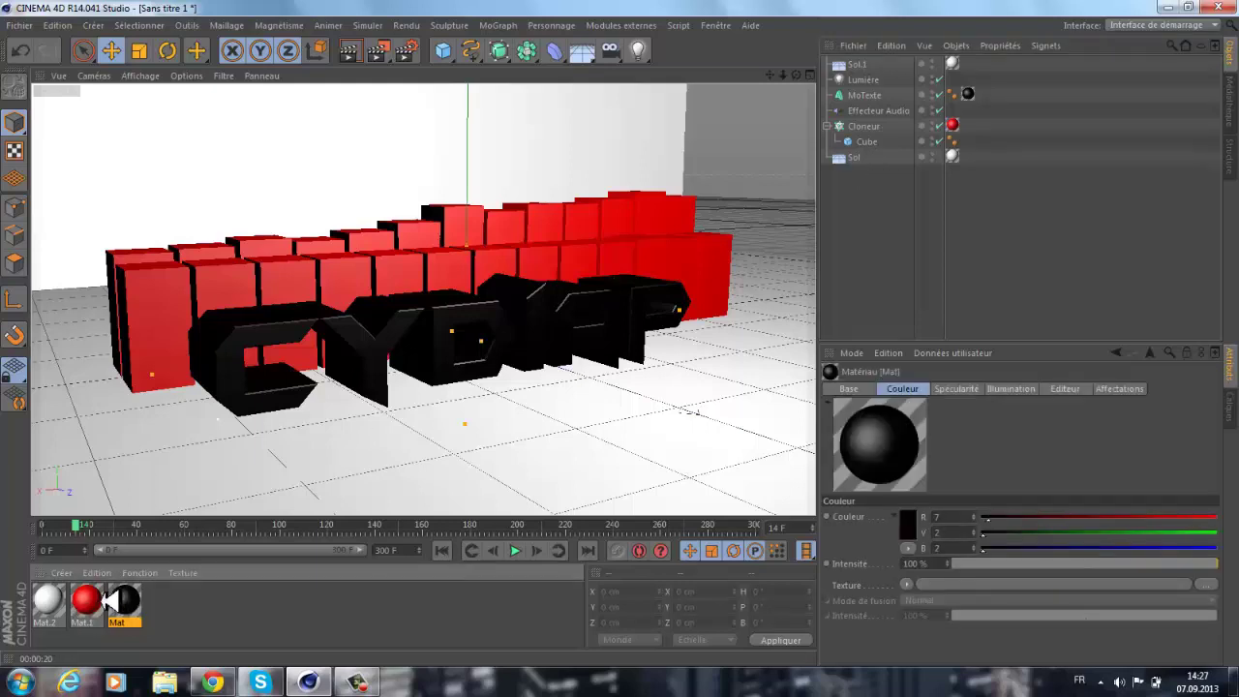
{"action": "double_click", "coordinate": [97, 600]}
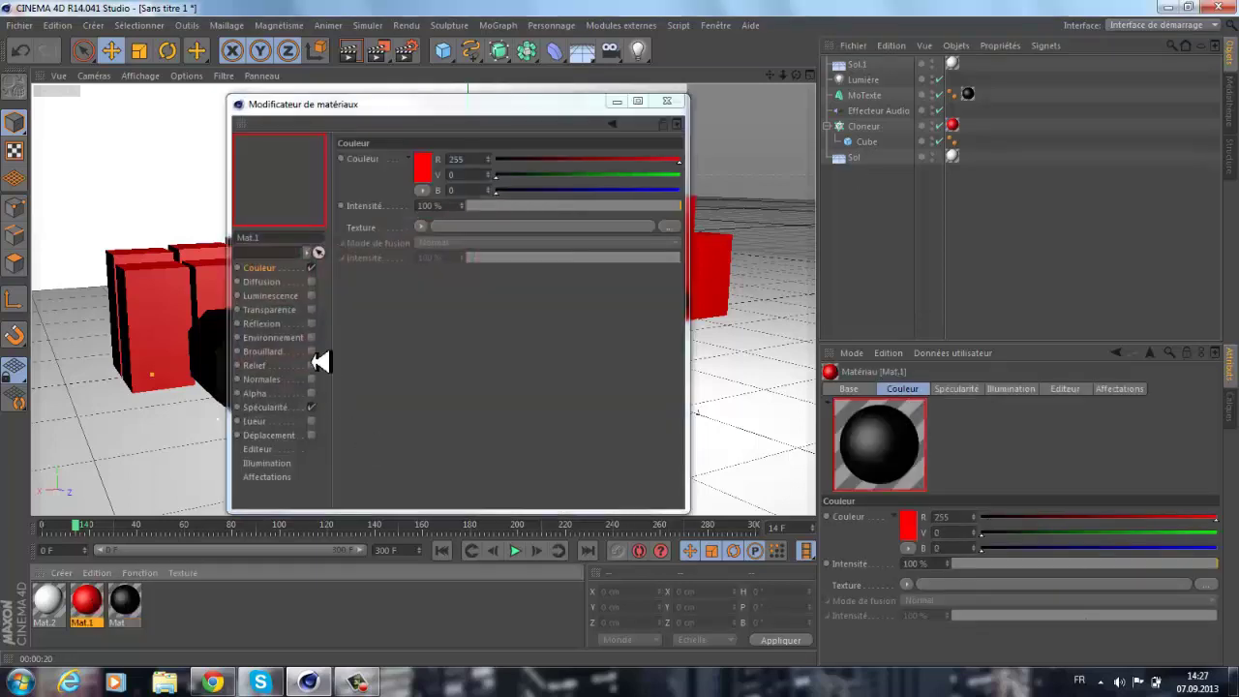
{"action": "left_click", "coordinate": [287, 323]}
{"action": "left_click", "coordinate": [310, 323]}
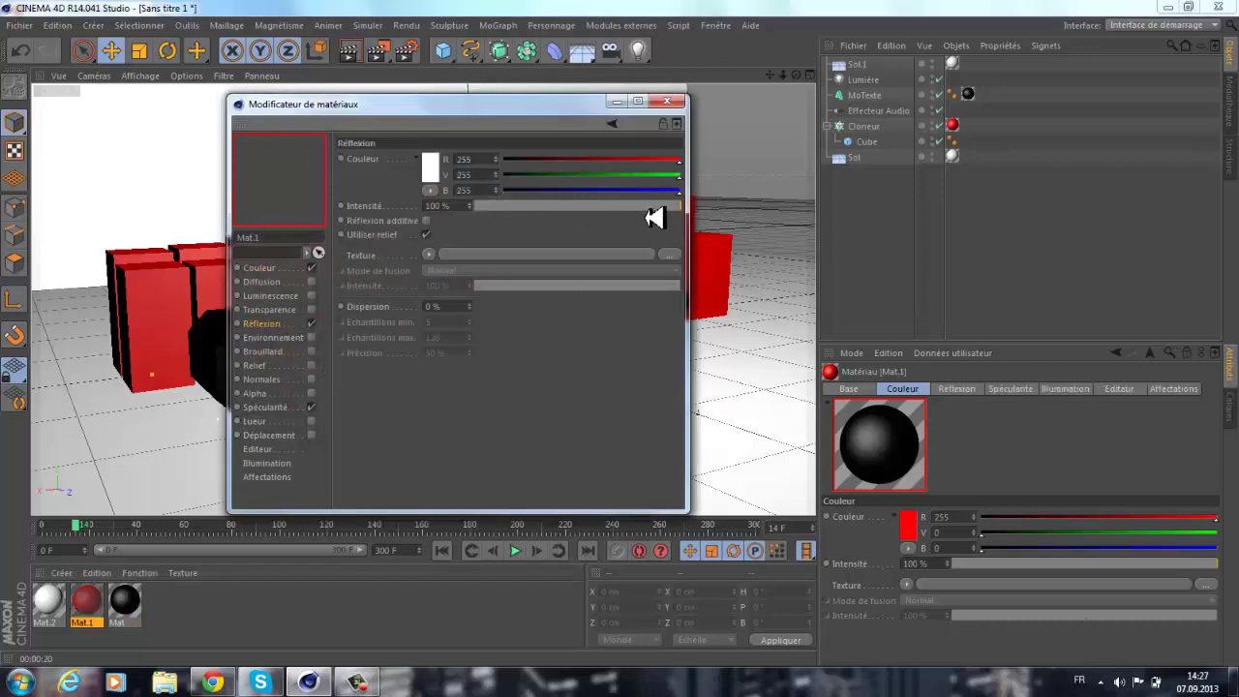
{"action": "left_click_drag", "start_coordinate": [689, 206], "coordinate": [526, 206]}
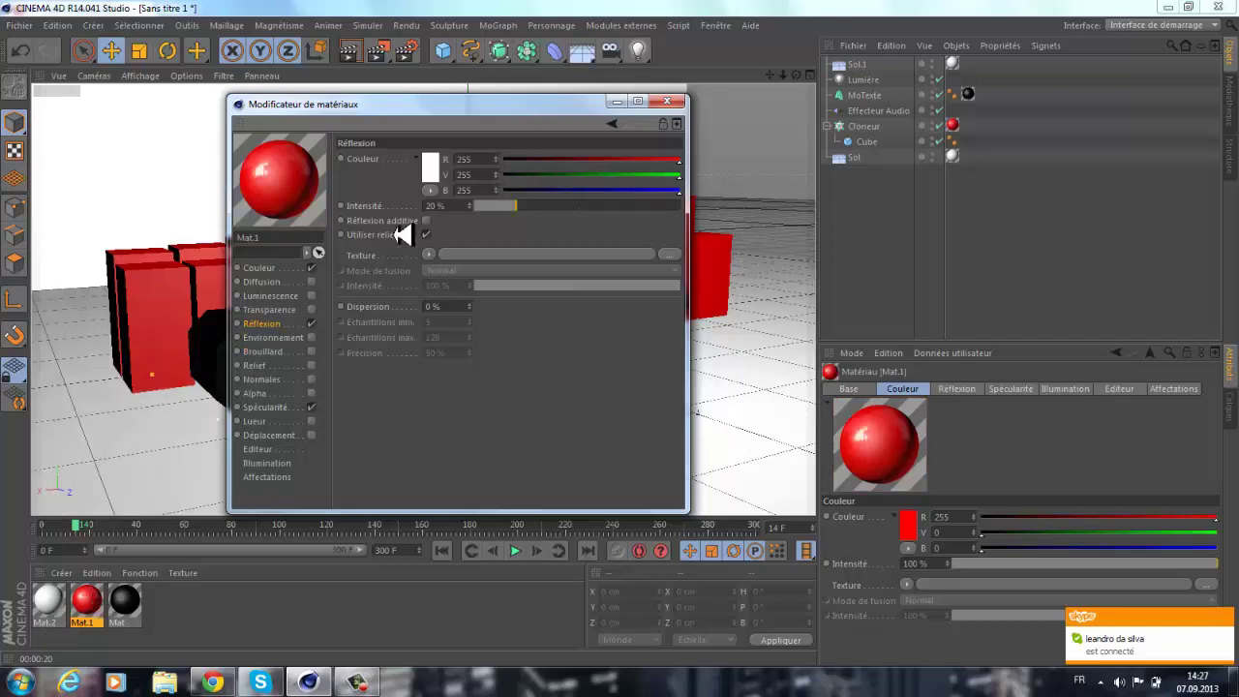
{"action": "left_click", "coordinate": [674, 102]}
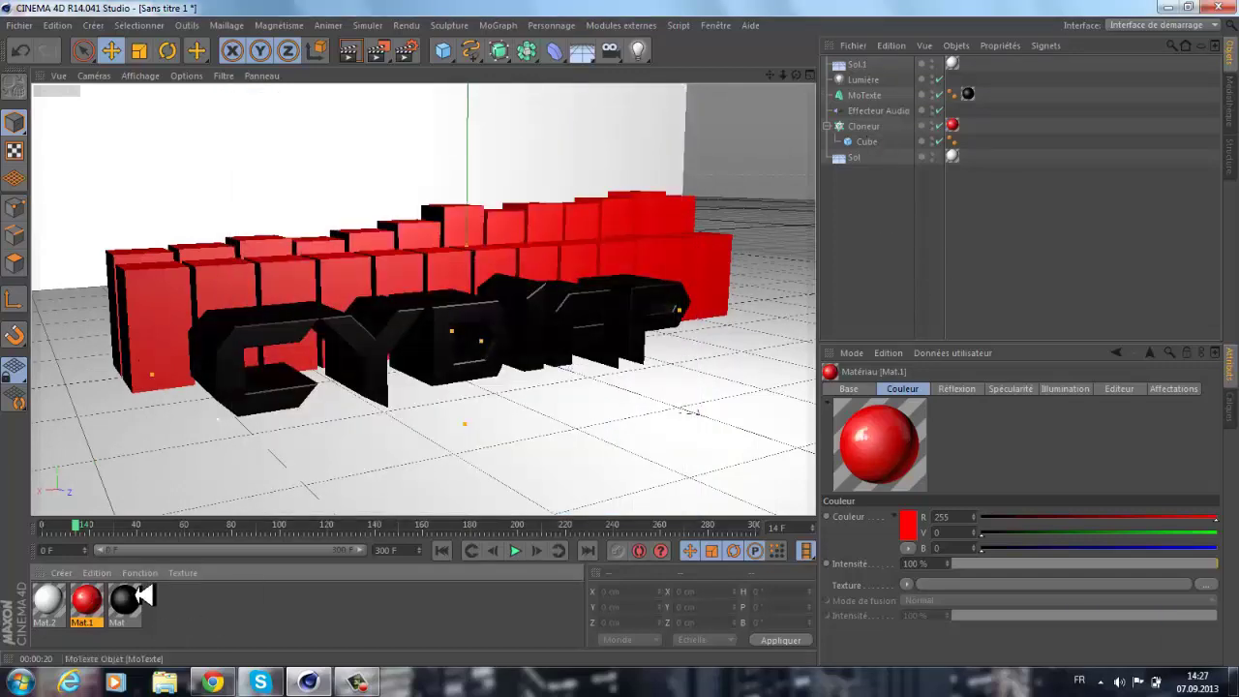
Enable reflection on the black Mat material at 20 % intensity and render the view to check both reflective materials.
{"action": "double_click", "coordinate": [124, 599]}
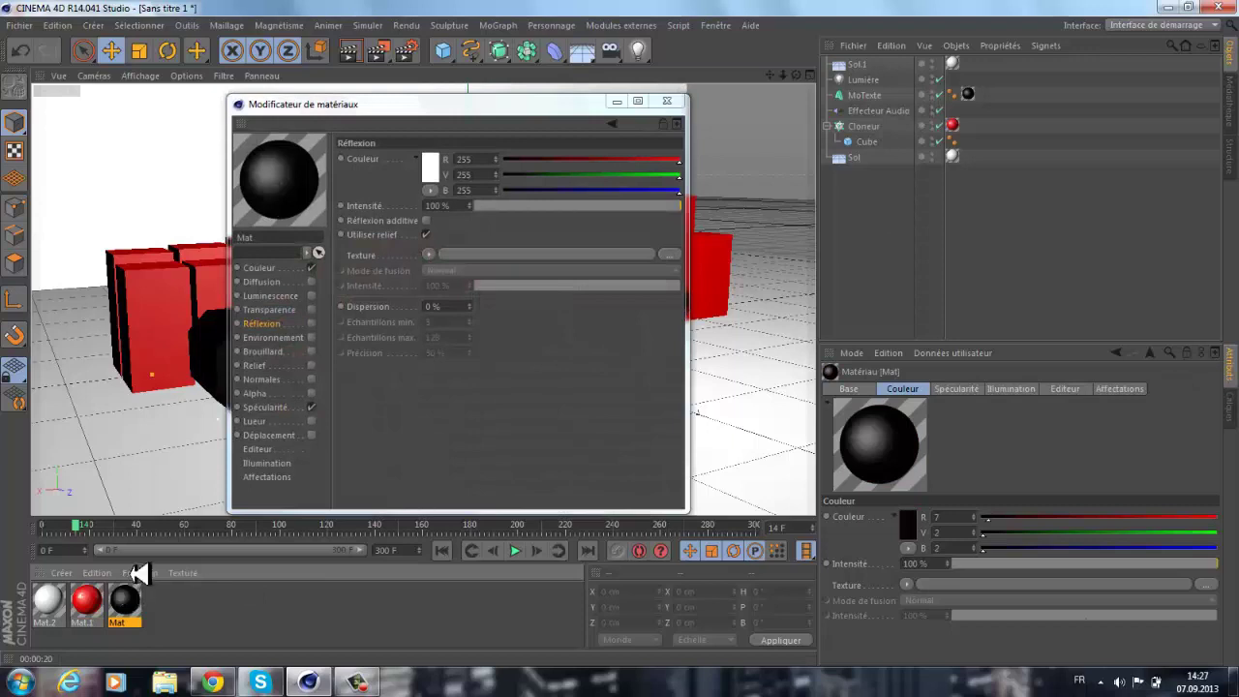
{"action": "left_click", "coordinate": [312, 324]}
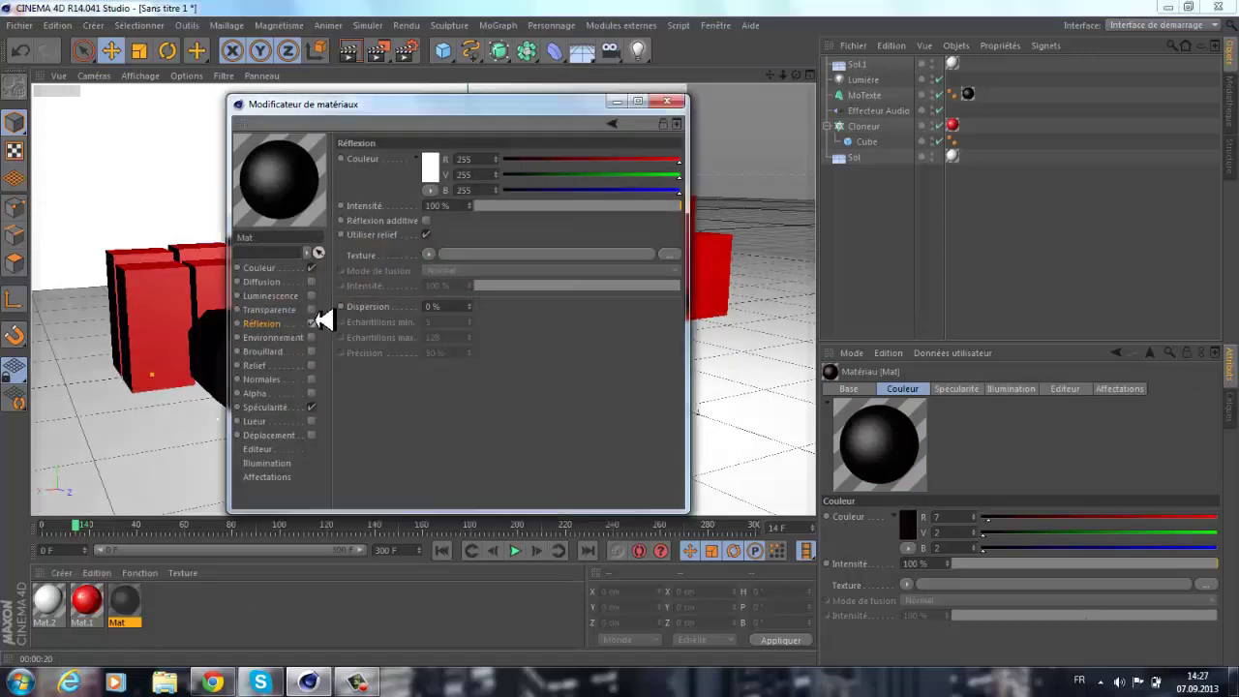
{"action": "left_click_drag", "start_coordinate": [624, 205], "coordinate": [539, 205]}
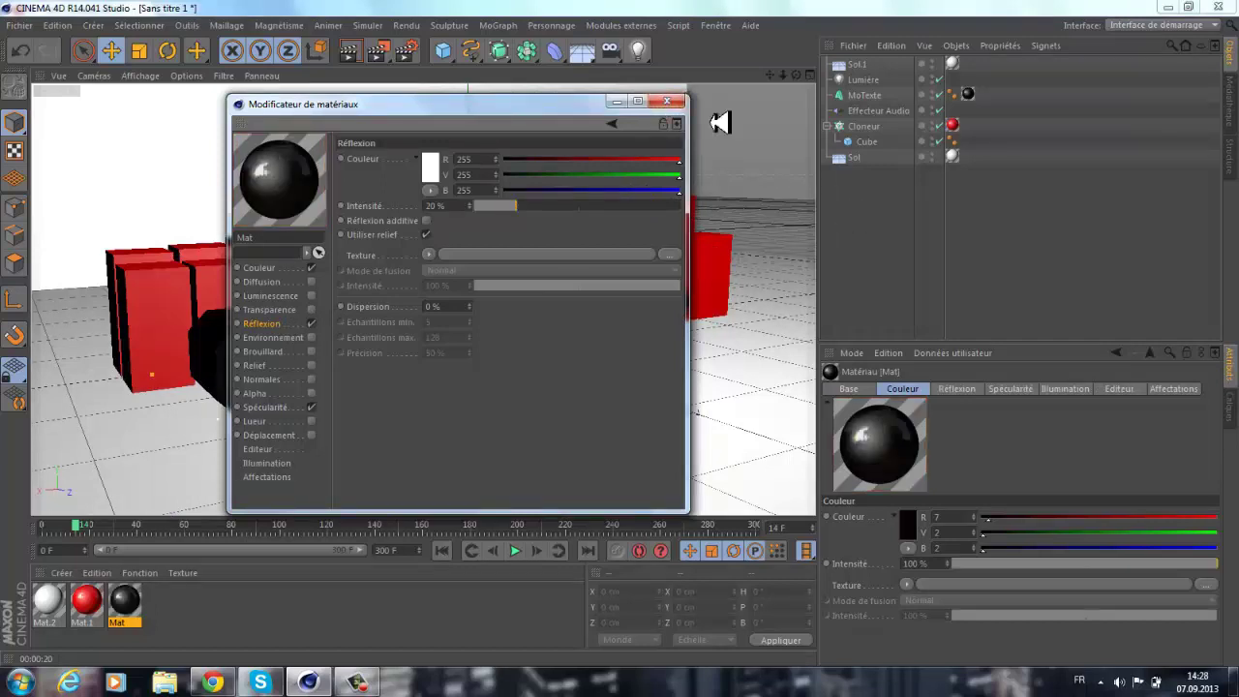
{"action": "left_click", "coordinate": [676, 101]}
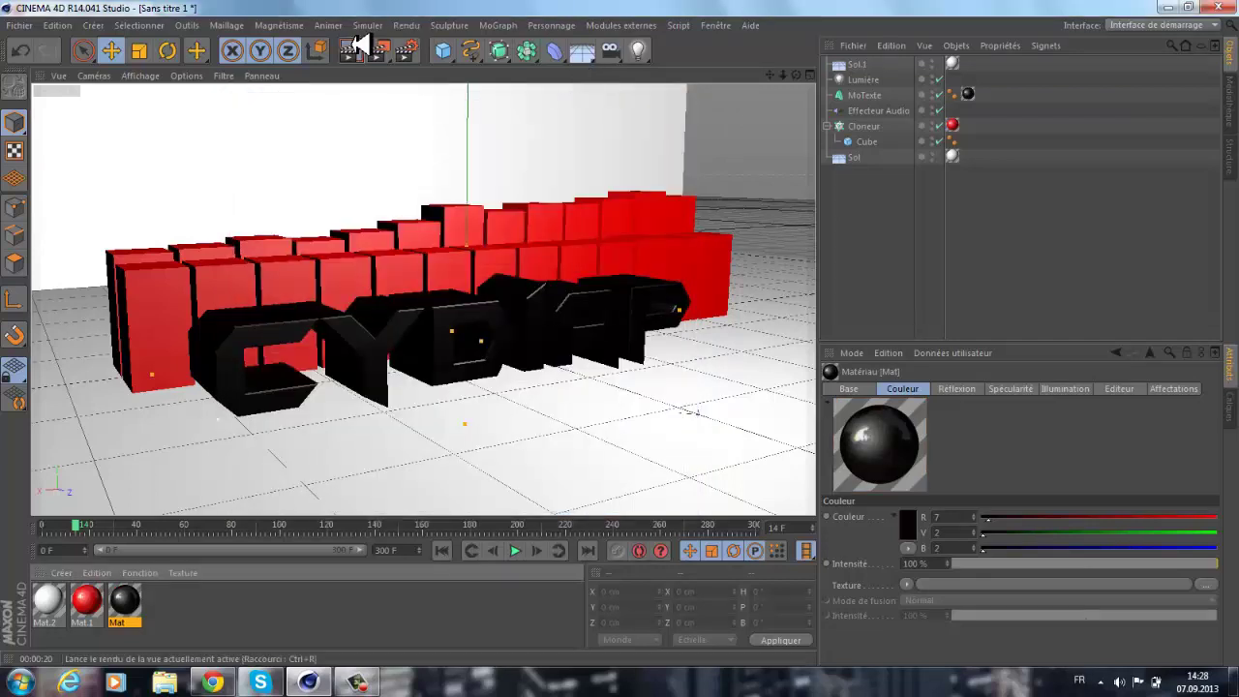
{"action": "left_click", "coordinate": [358, 45]}
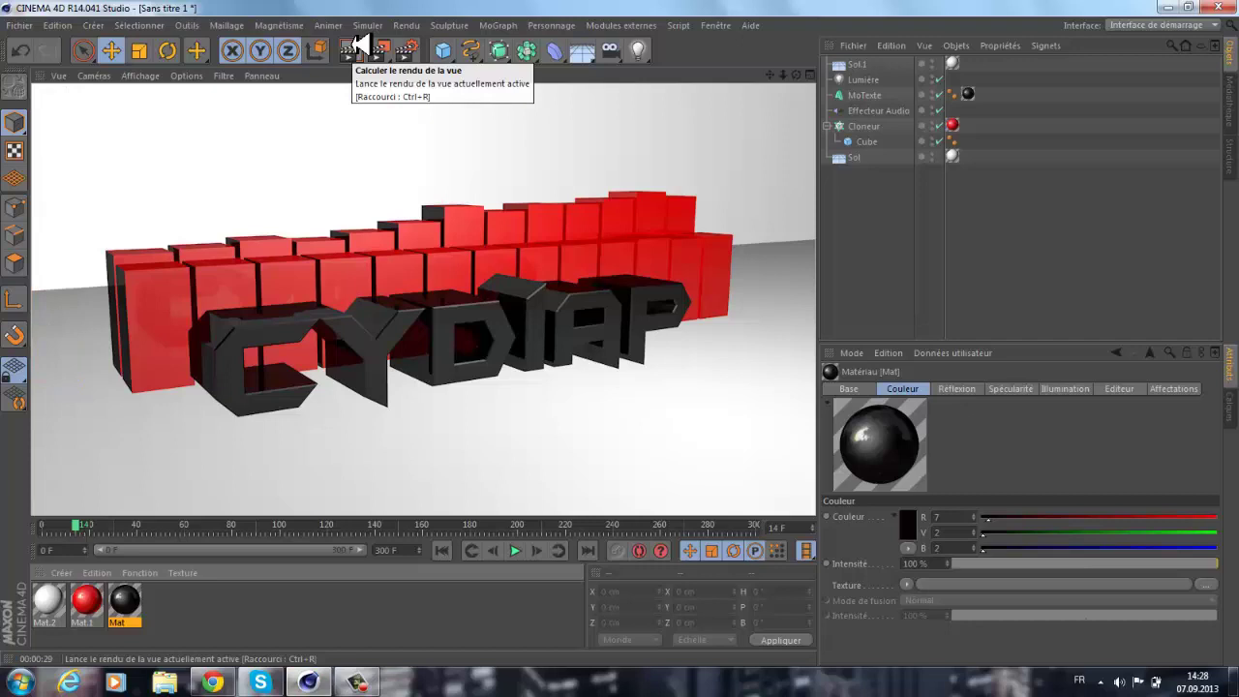
{"action": "left_click", "coordinate": [854, 246]}
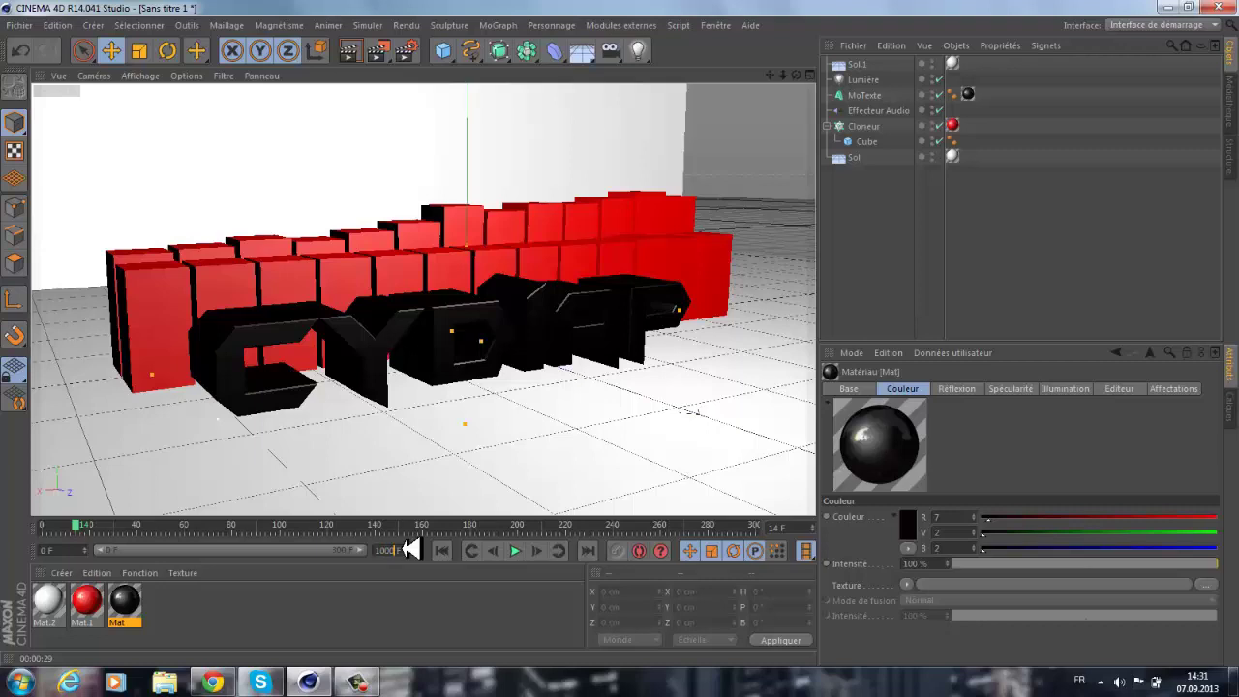
Try a timeline end of 1000 F and restore it to 300 F.
{"action": "left_click_drag", "start_coordinate": [410, 549], "coordinate": [191, 549]}
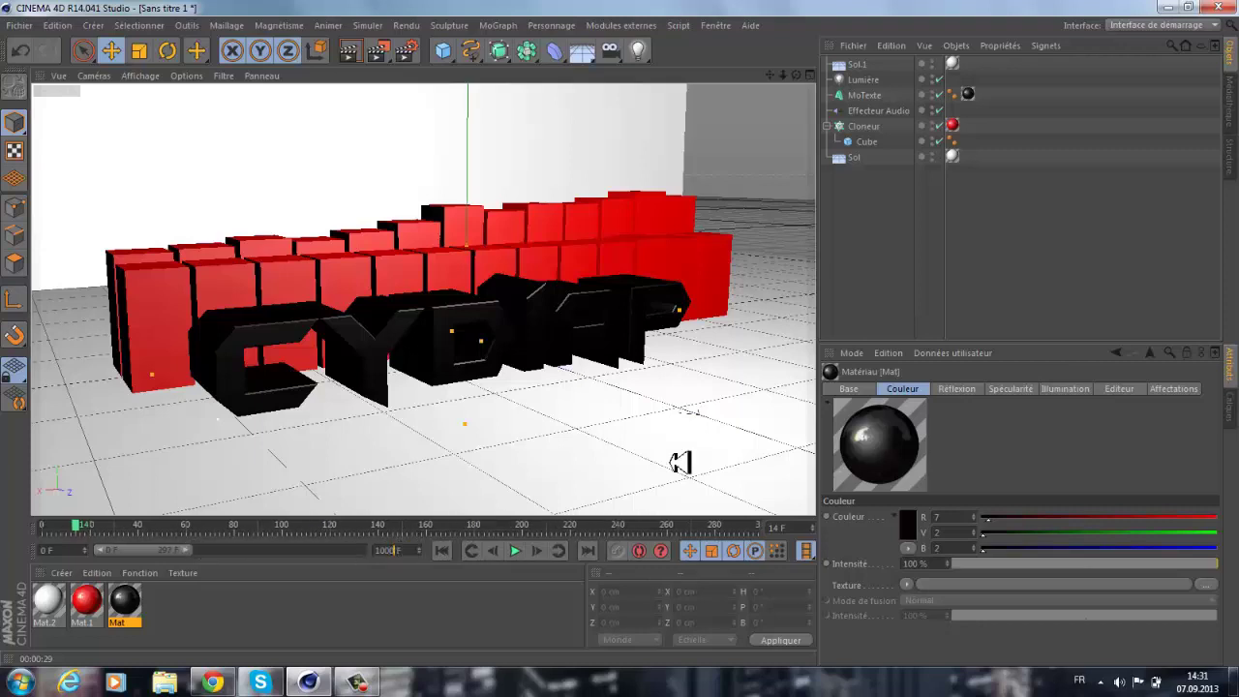
{"action": "key", "text": "BackSpace"}
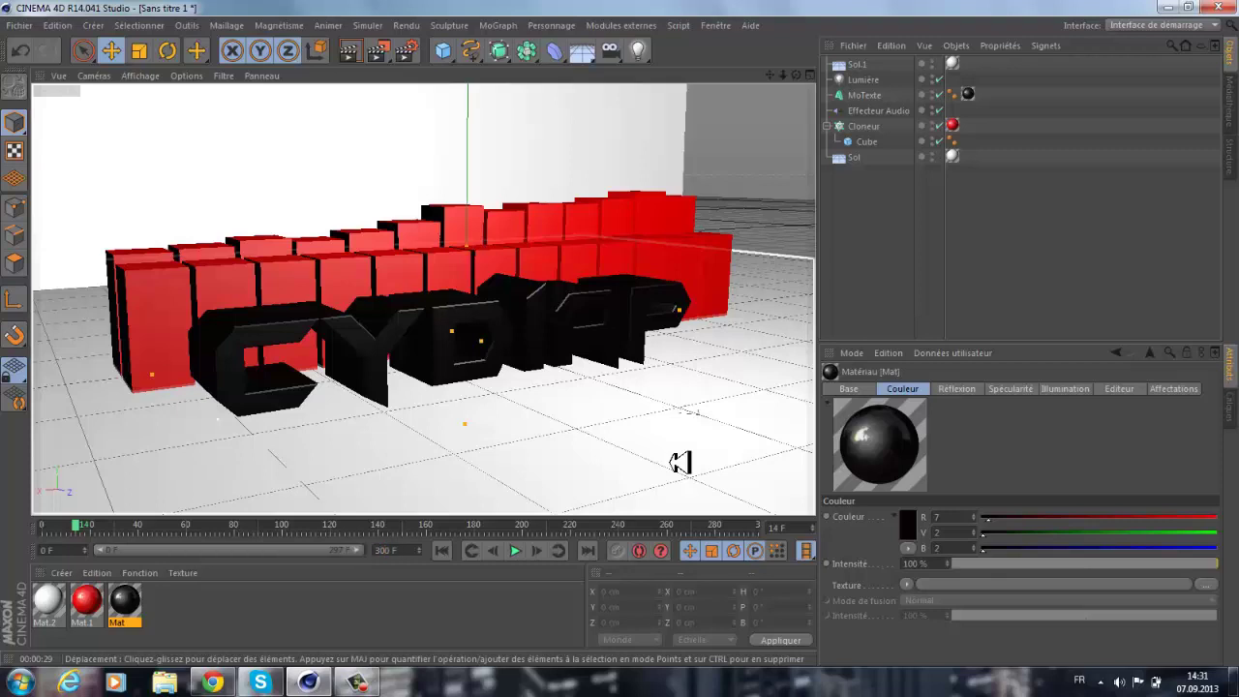
Play the animation to check the cubes' movement to the music, adjusting the system sound volume for listening.
{"action": "left_click", "coordinate": [517, 550]}
{"action": "right_click", "coordinate": [518, 549]}
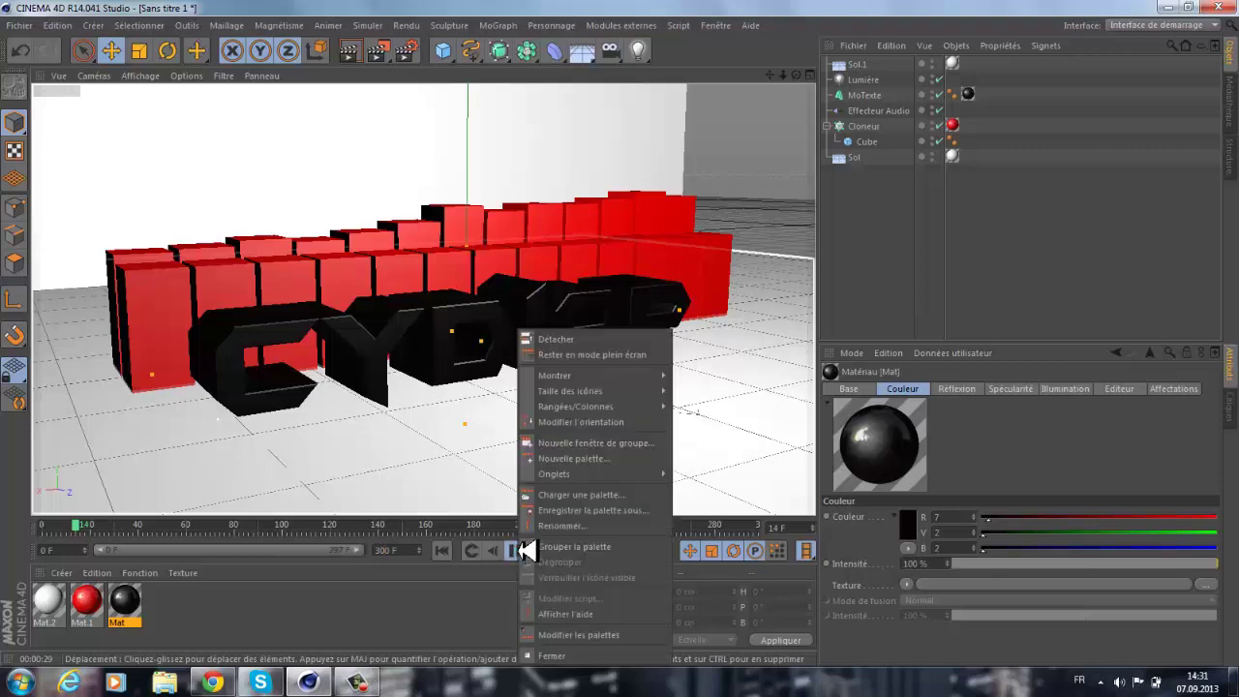
{"action": "left_click", "coordinate": [518, 550]}
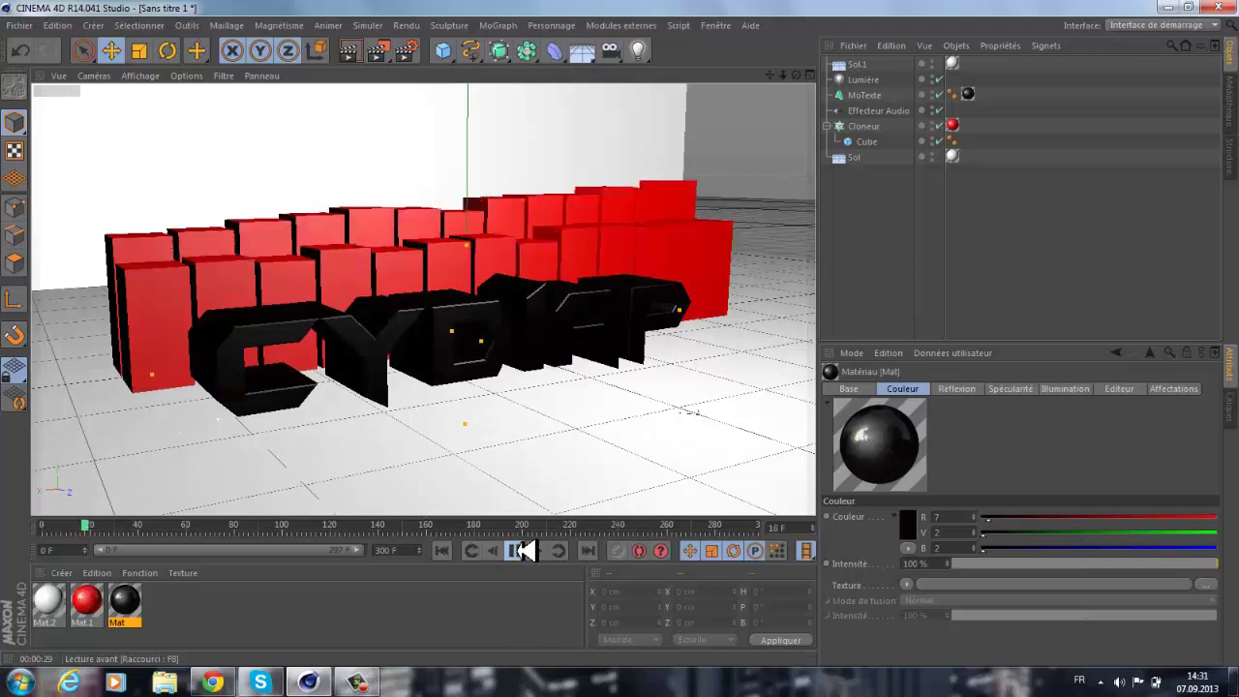
{"action": "left_click", "coordinate": [522, 550]}
{"action": "left_click", "coordinate": [1122, 682]}
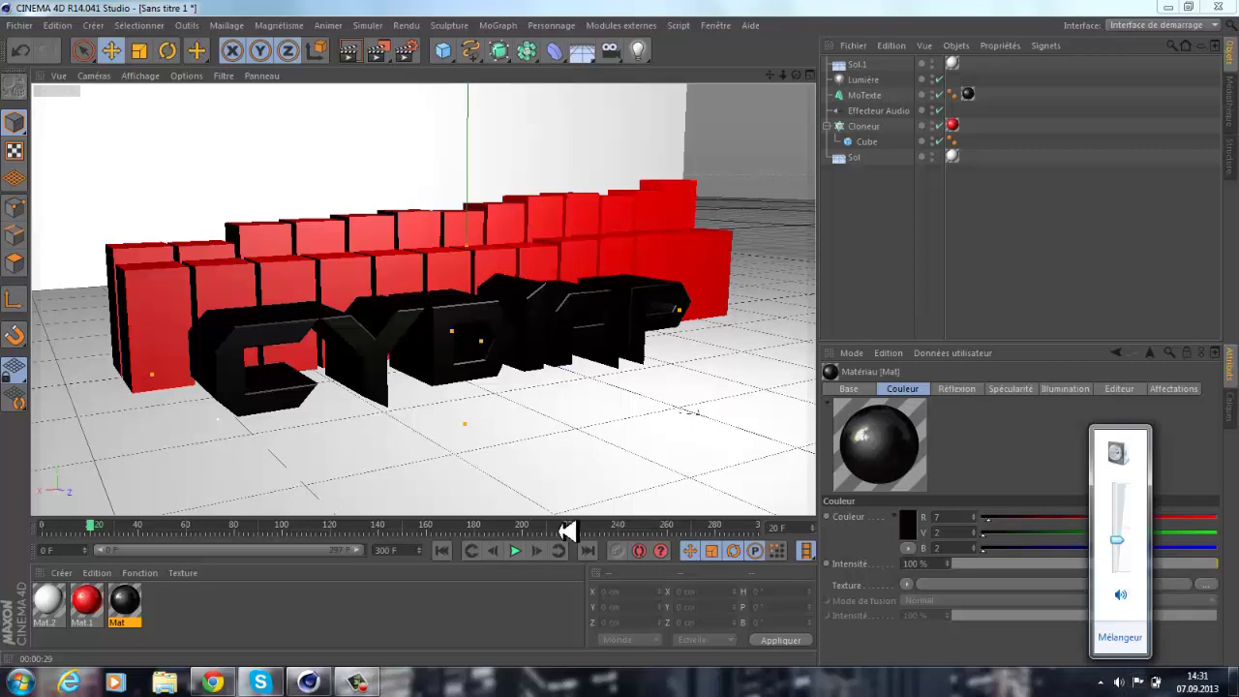
{"action": "left_click", "coordinate": [522, 550]}
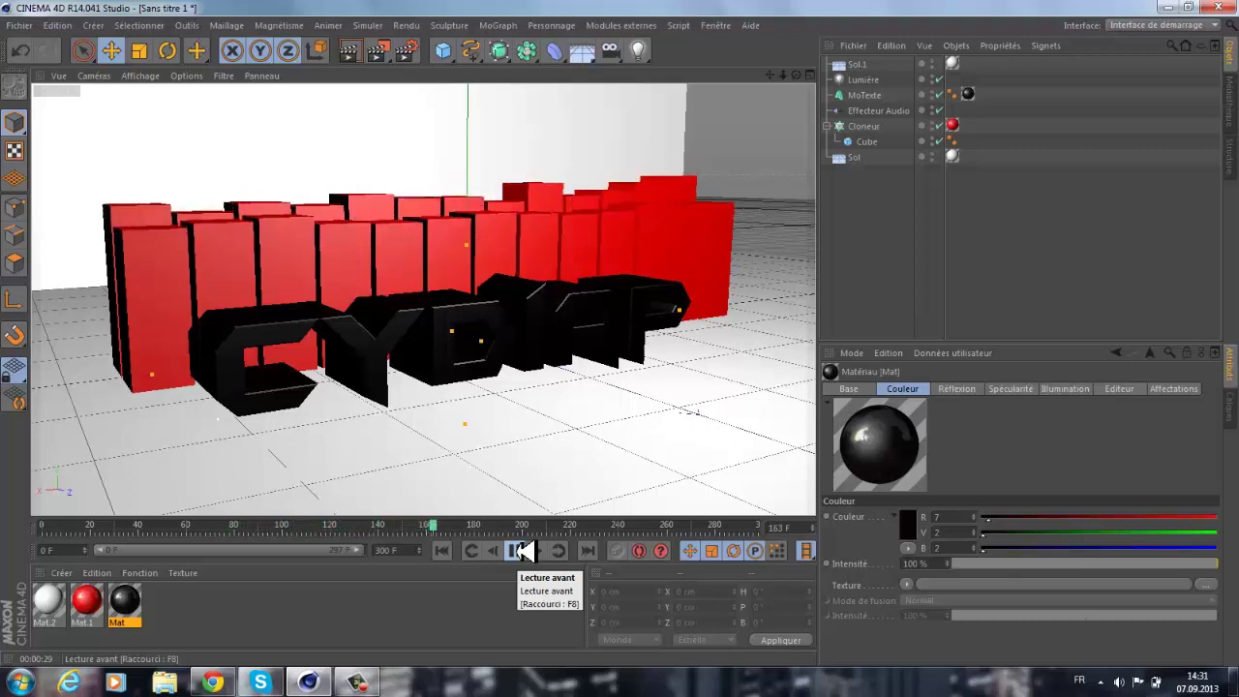
{"action": "left_click", "coordinate": [520, 550]}
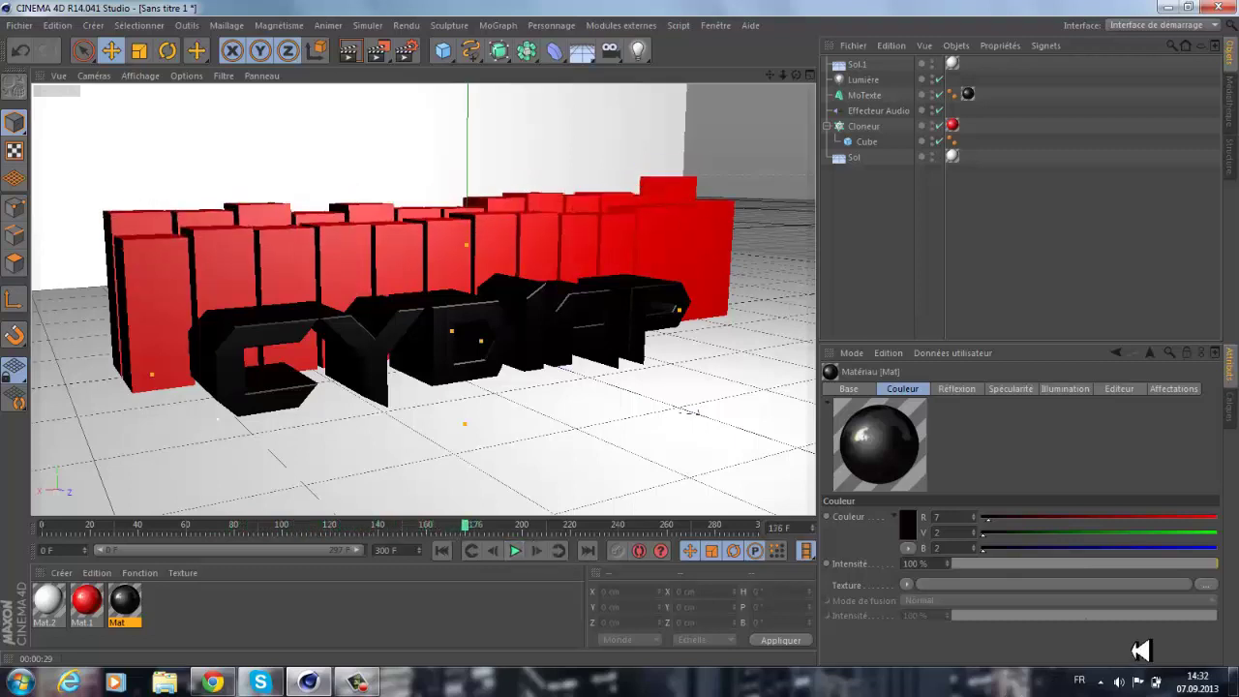
{"action": "left_click", "coordinate": [1125, 680]}
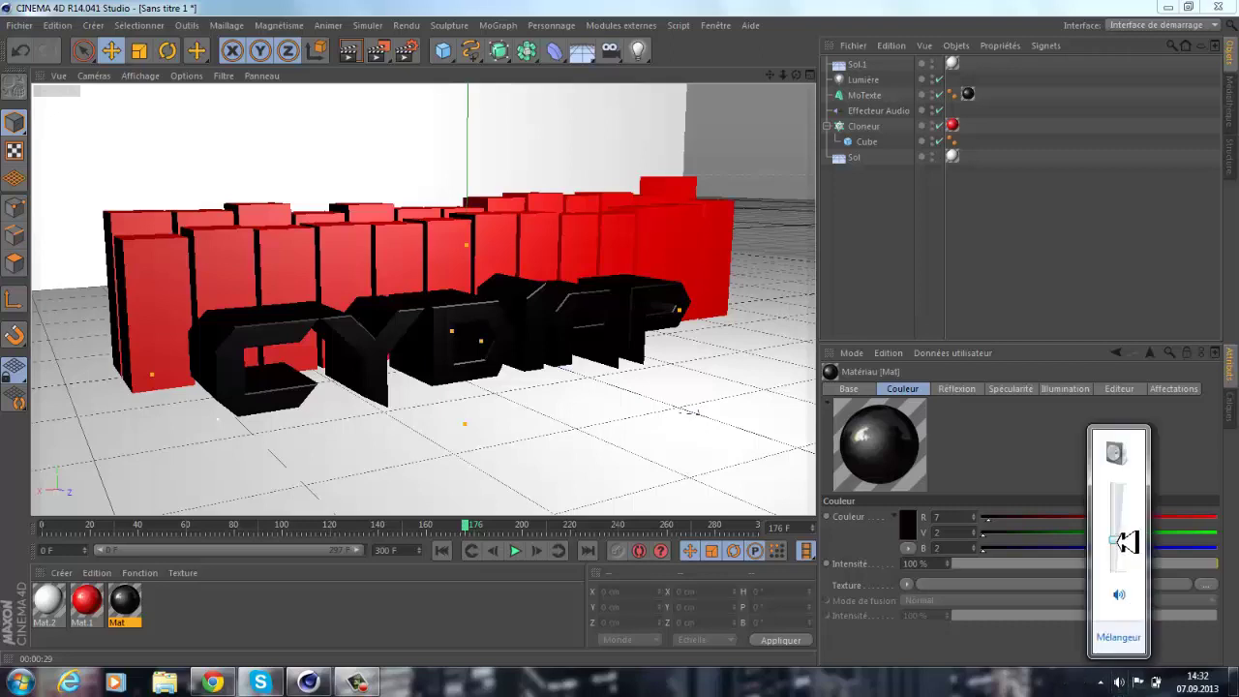
{"action": "left_click_drag", "start_coordinate": [1117, 541], "coordinate": [1116, 545]}
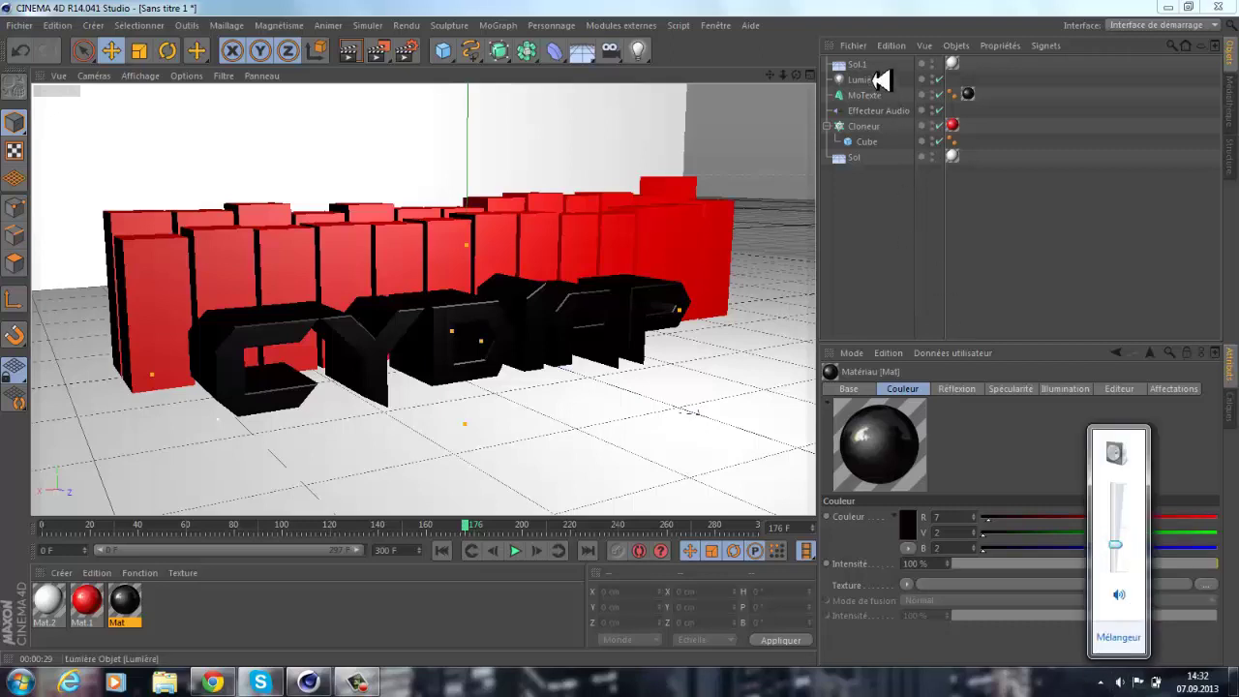
Set the Audio effector's Y scale (E.Y) to 1.59 so the cubes react more strongly to the music.
{"action": "left_click", "coordinate": [879, 109]}
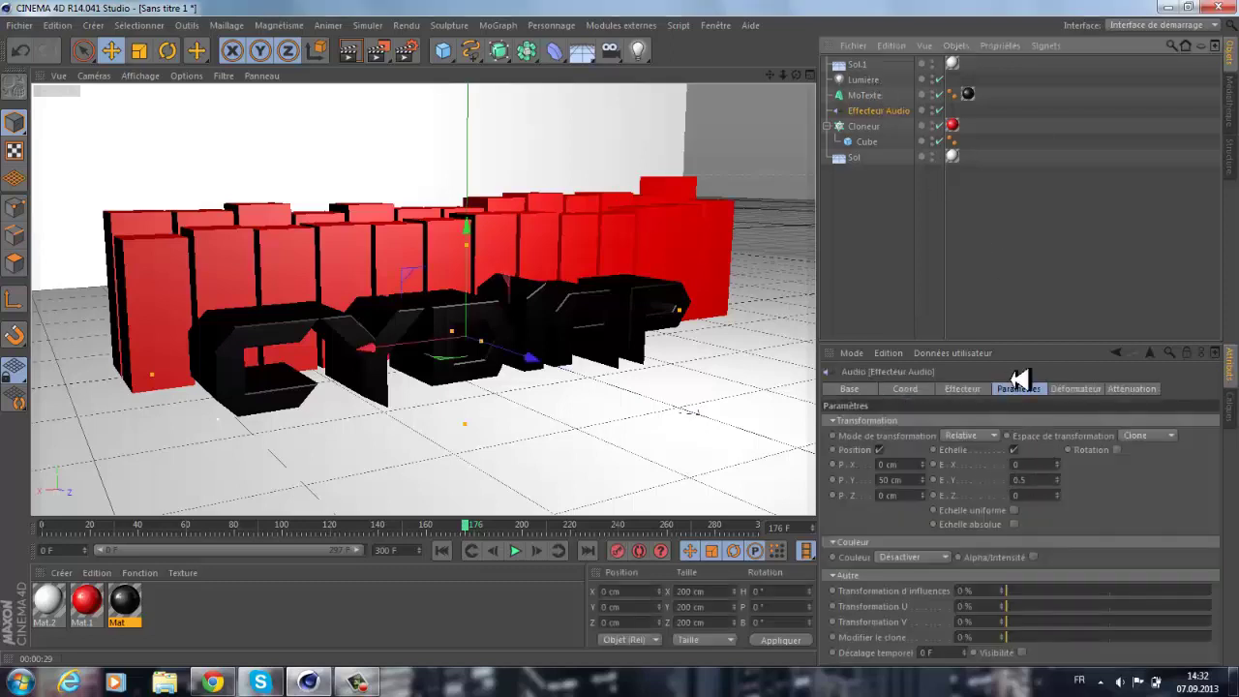
{"action": "left_click_drag", "start_coordinate": [1060, 478], "coordinate": [1064, 474]}
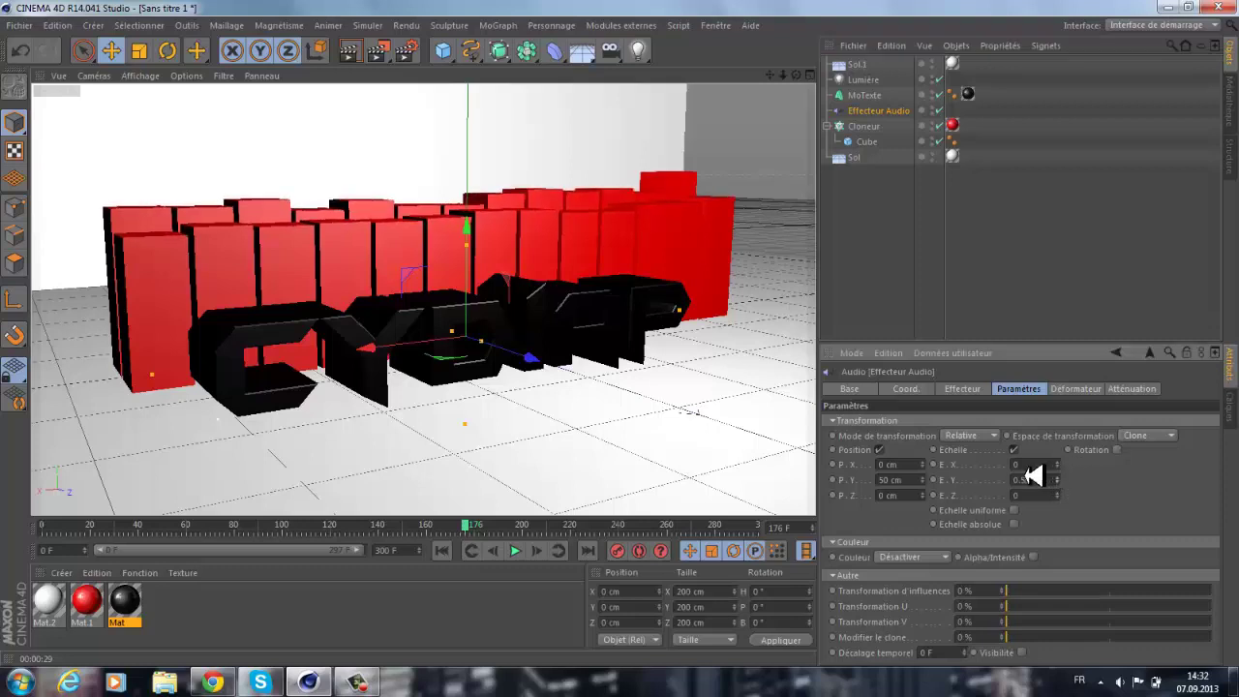
{"action": "type", "text": "0.59"}
{"action": "key", "text": "Return"}
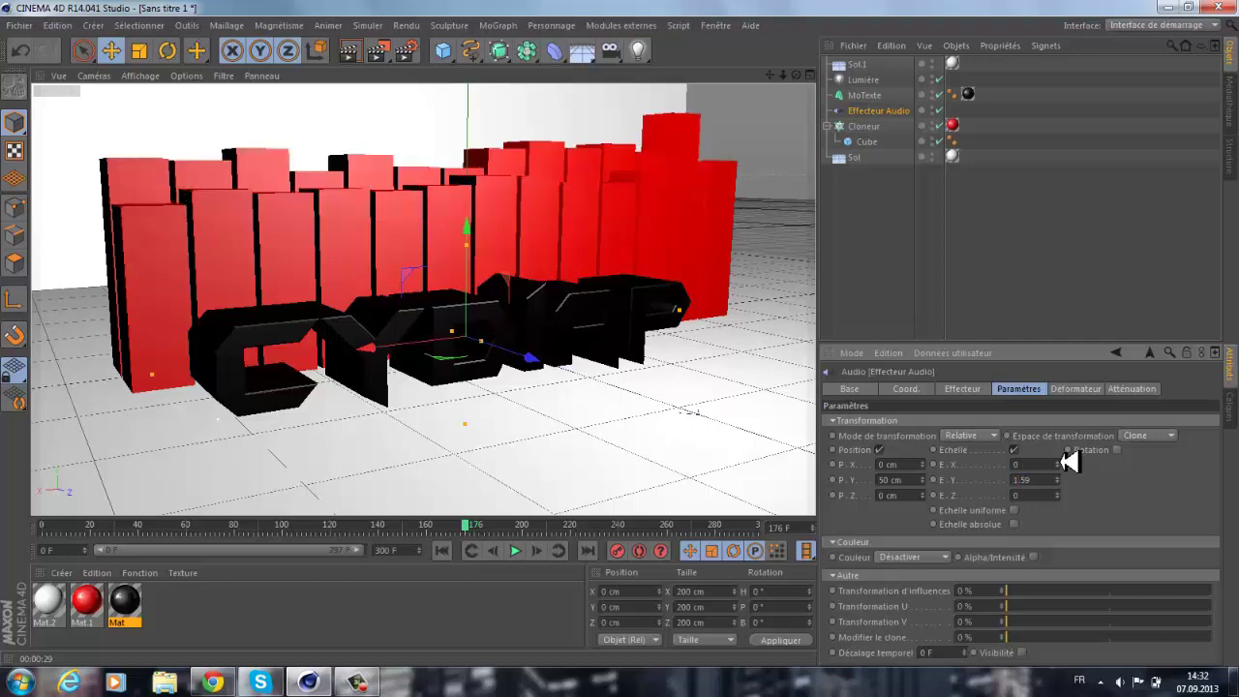
Play the animation from frame 0 to check the cubes' stronger vertical scaling.
{"action": "left_click_drag", "start_coordinate": [471, 525], "coordinate": [10, 412]}
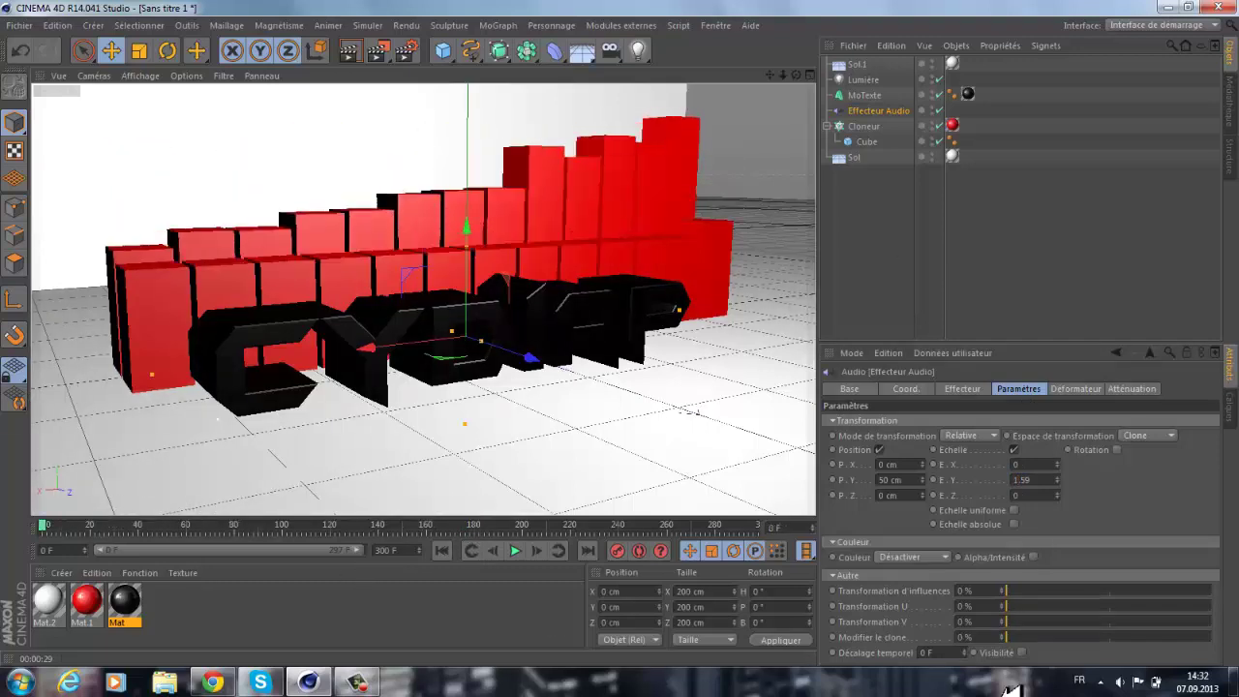
{"action": "left_click", "coordinate": [515, 550]}
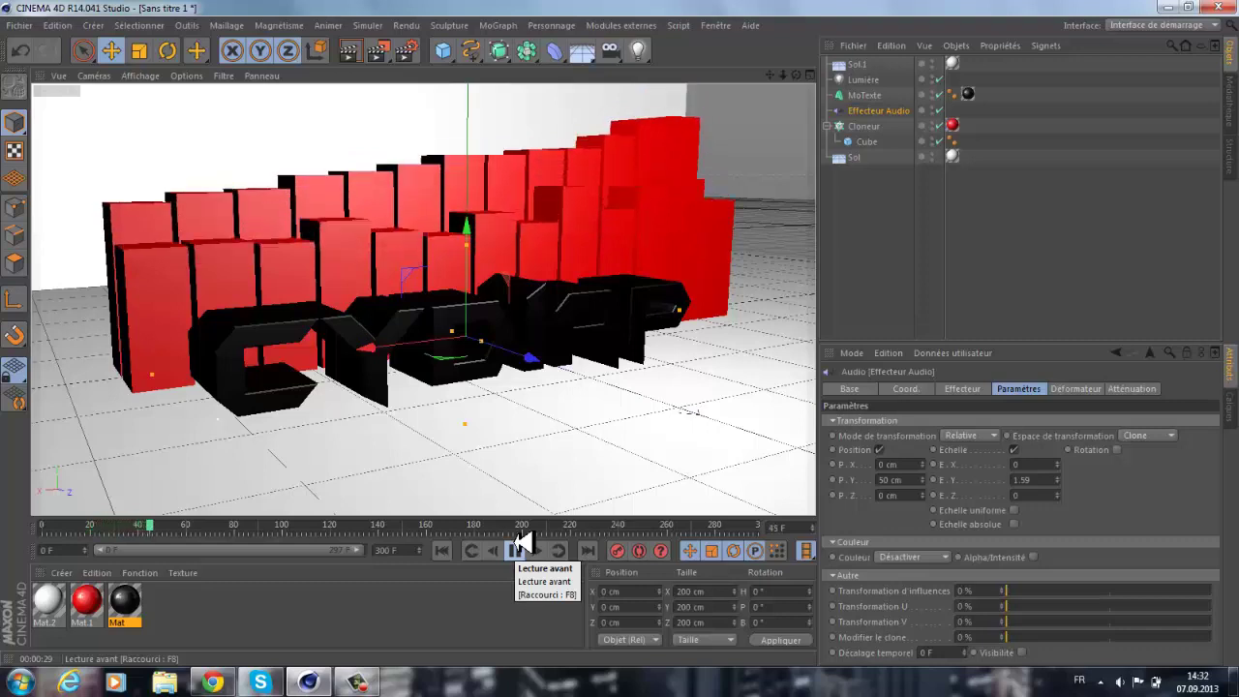
{"action": "left_click", "coordinate": [515, 550]}
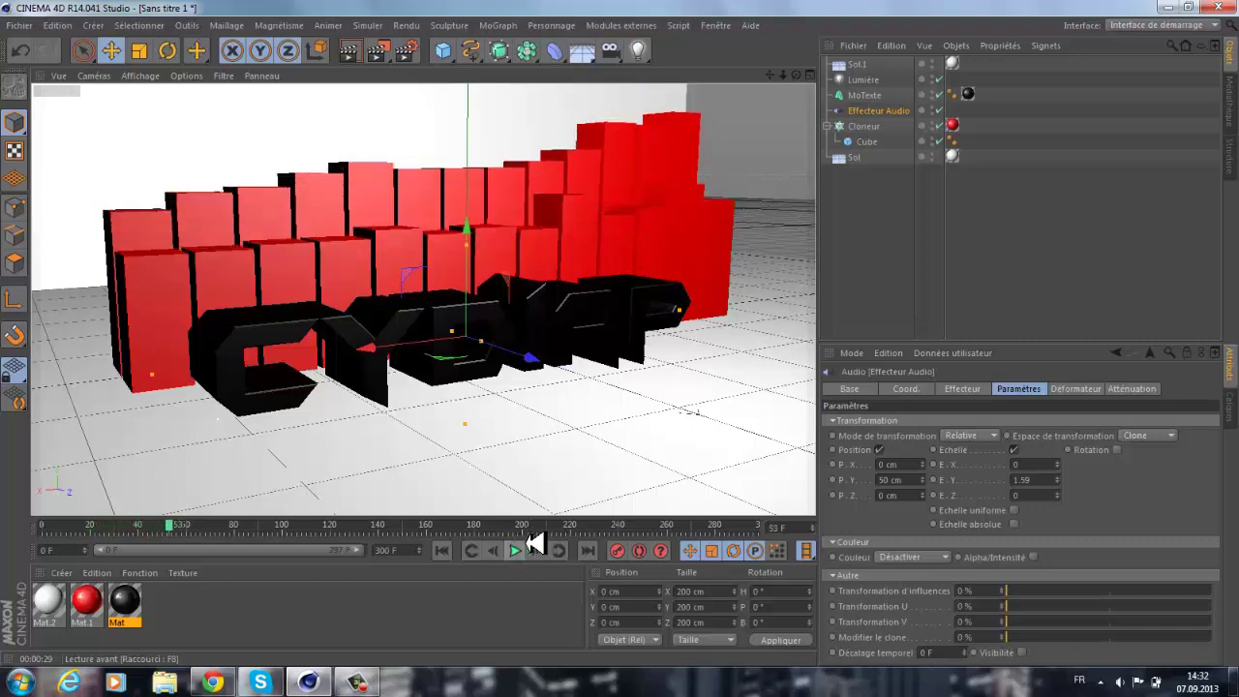
Check the light's general settings, clear the selection and render the full animation to the Picture Viewer (Visualiseur).
{"action": "left_click", "coordinate": [1011, 309]}
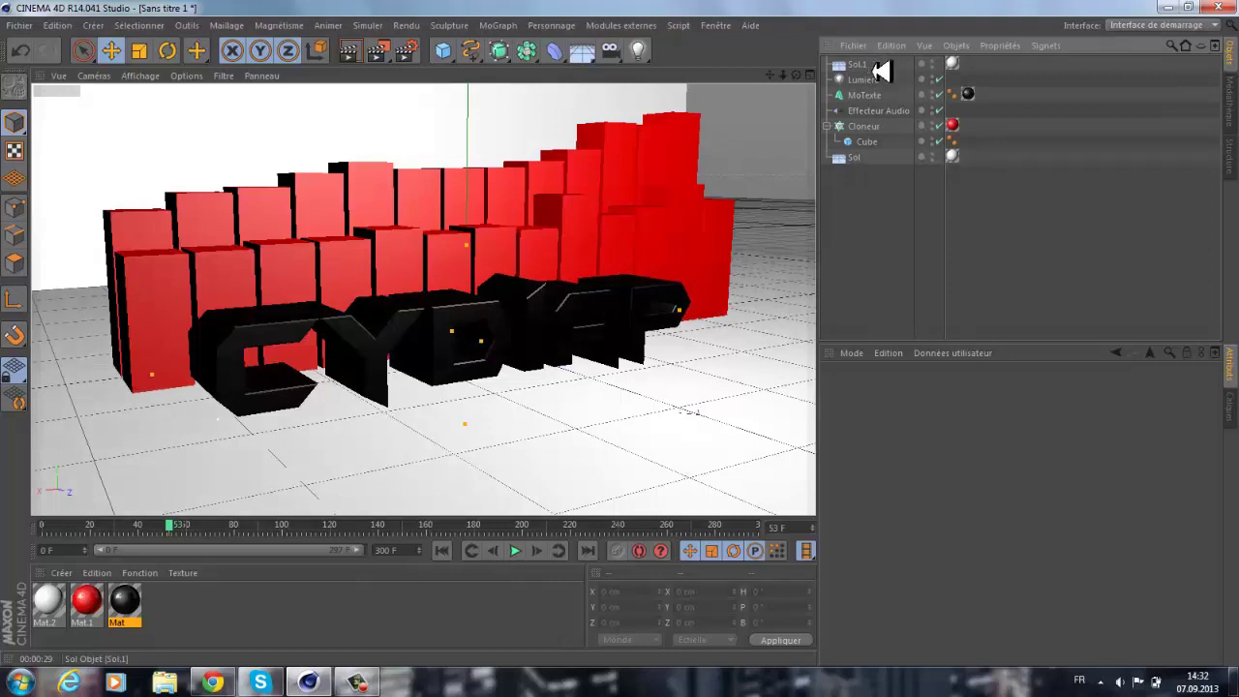
{"action": "left_click", "coordinate": [864, 80]}
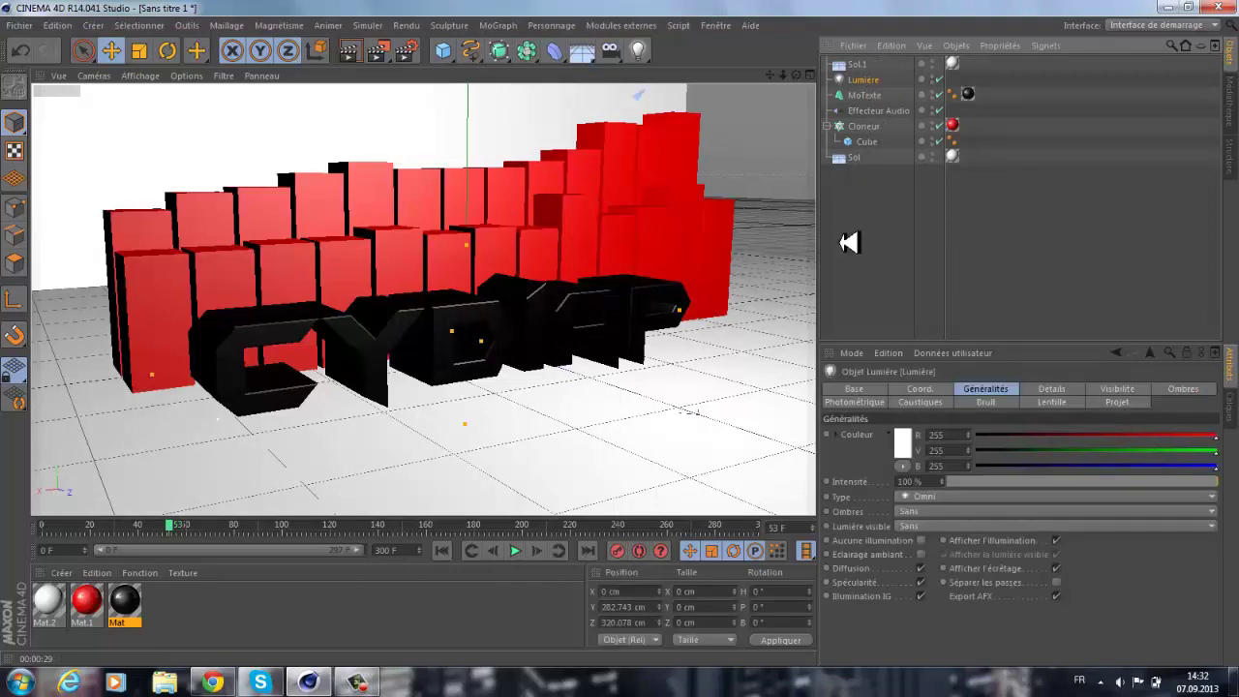
{"action": "left_click", "coordinate": [885, 334]}
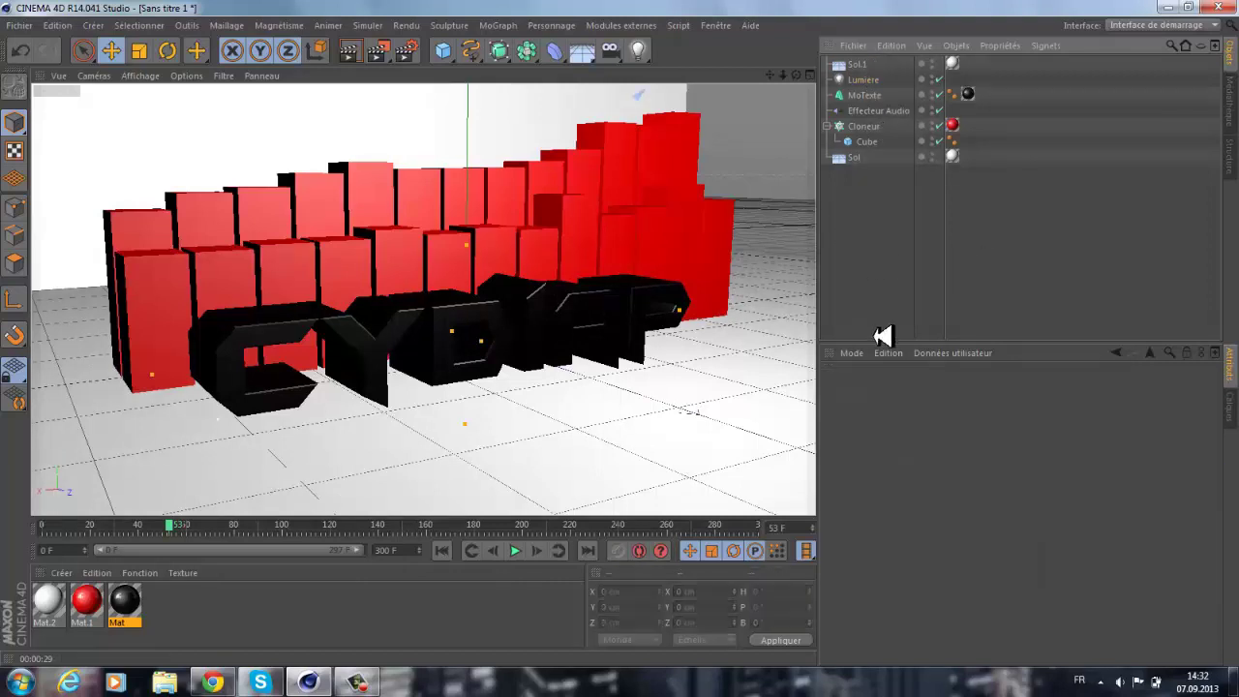
{"action": "left_click", "coordinate": [386, 50]}
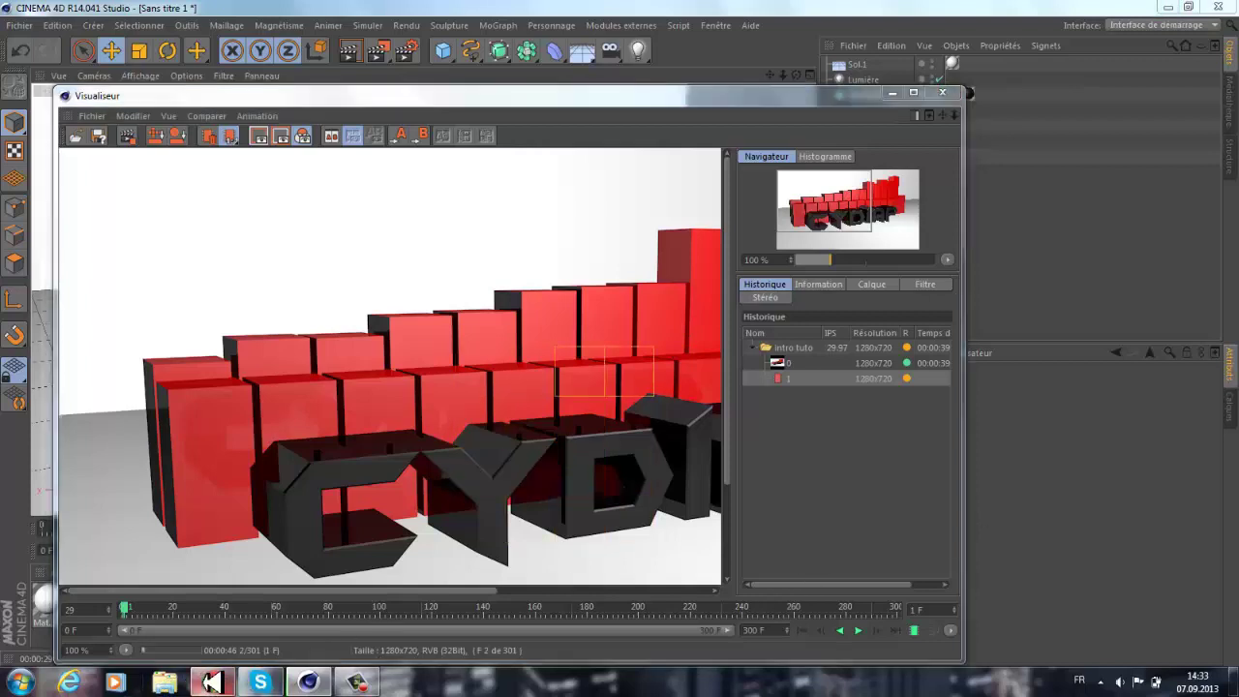
Minimize the Cinema 4D and Skype windows to reach the desktop while the animation renders.
{"action": "right_click", "coordinate": [213, 682]}
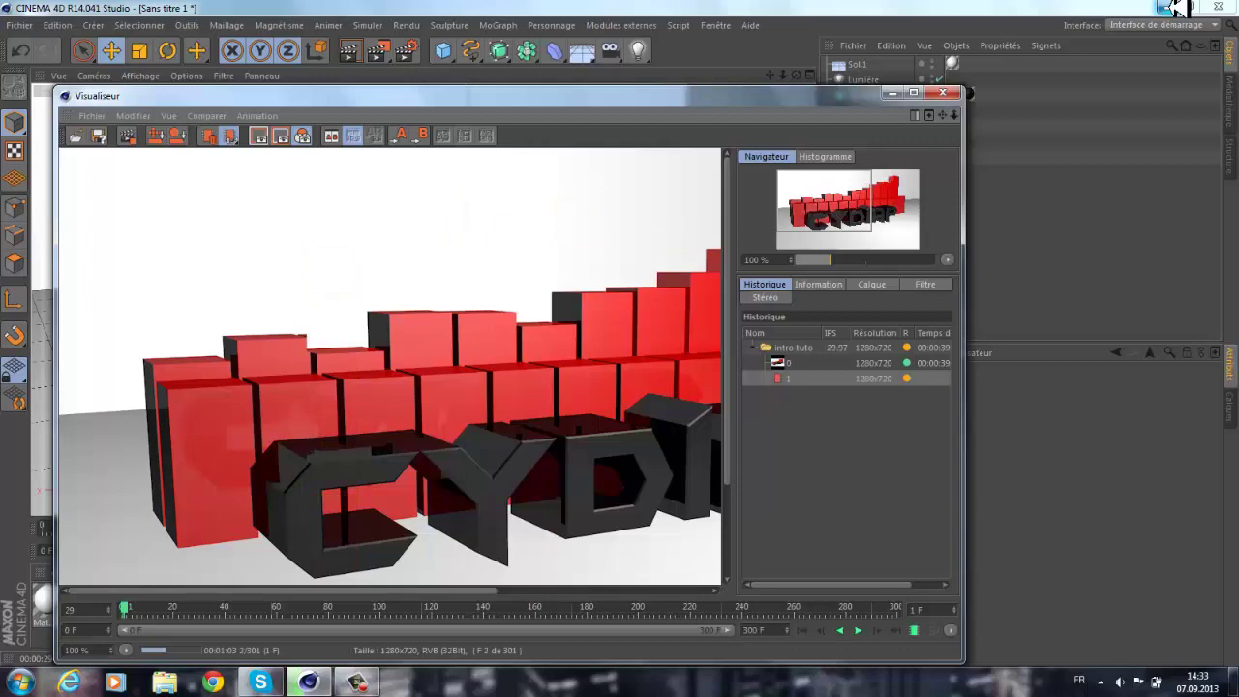
{"action": "left_click", "coordinate": [1169, 6]}
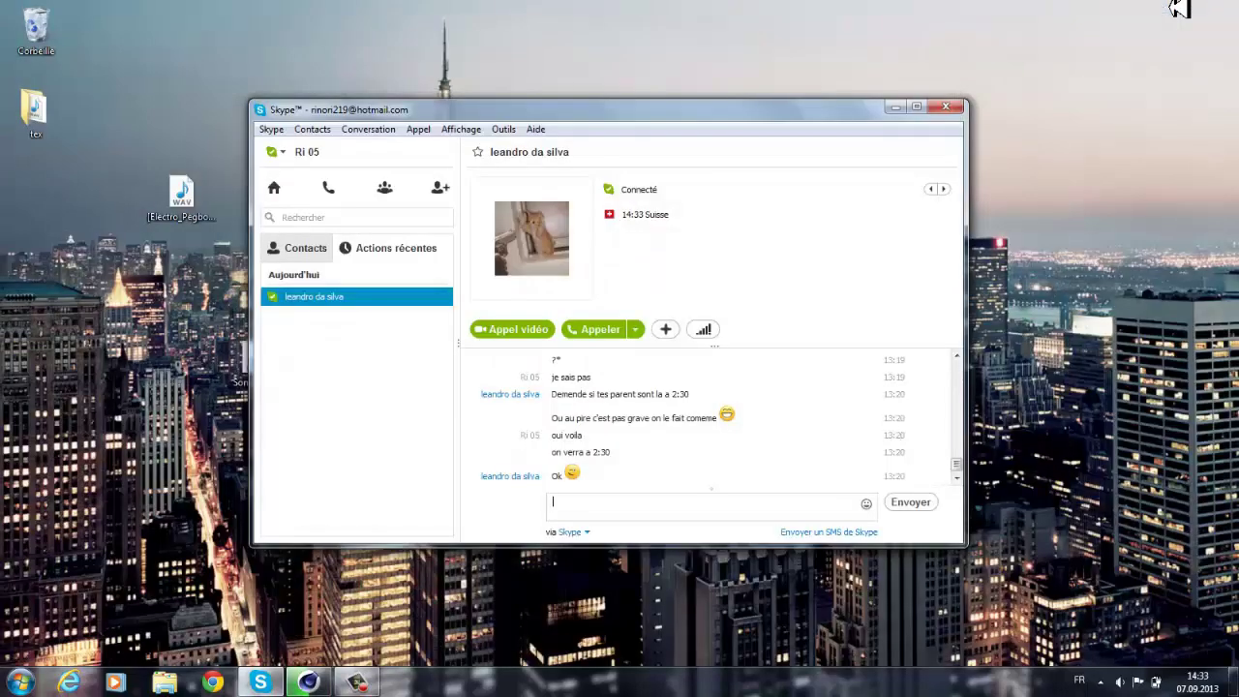
{"action": "left_click", "coordinate": [898, 106]}
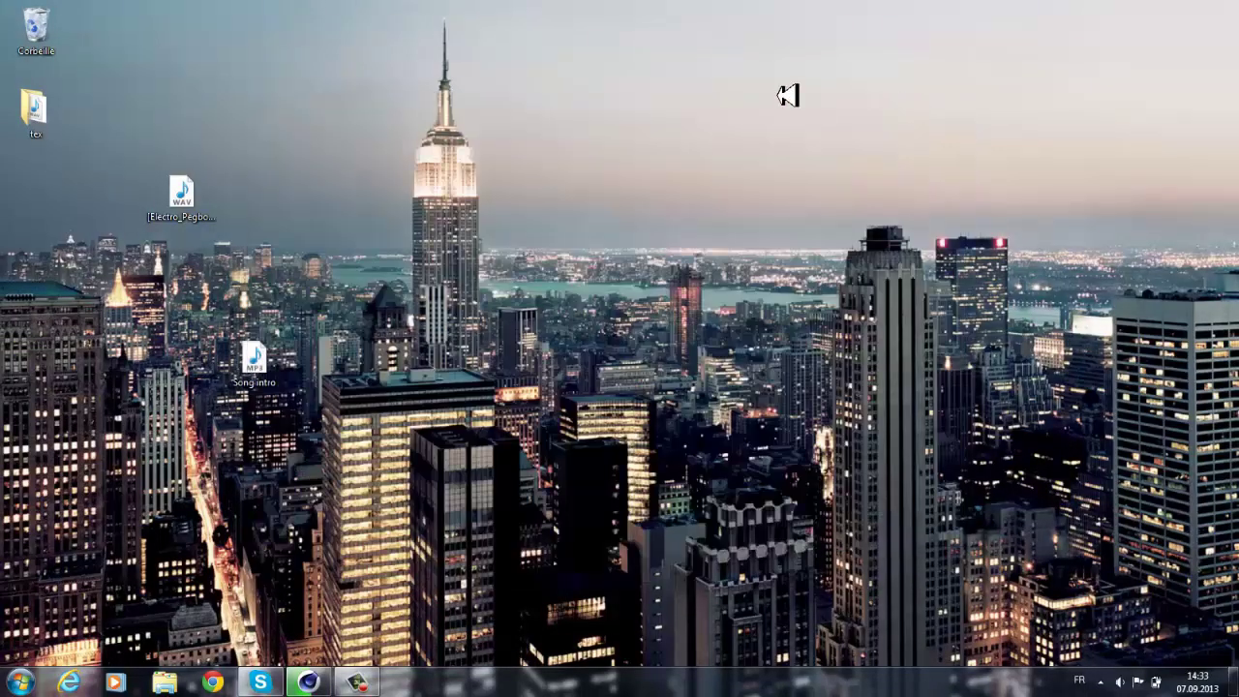